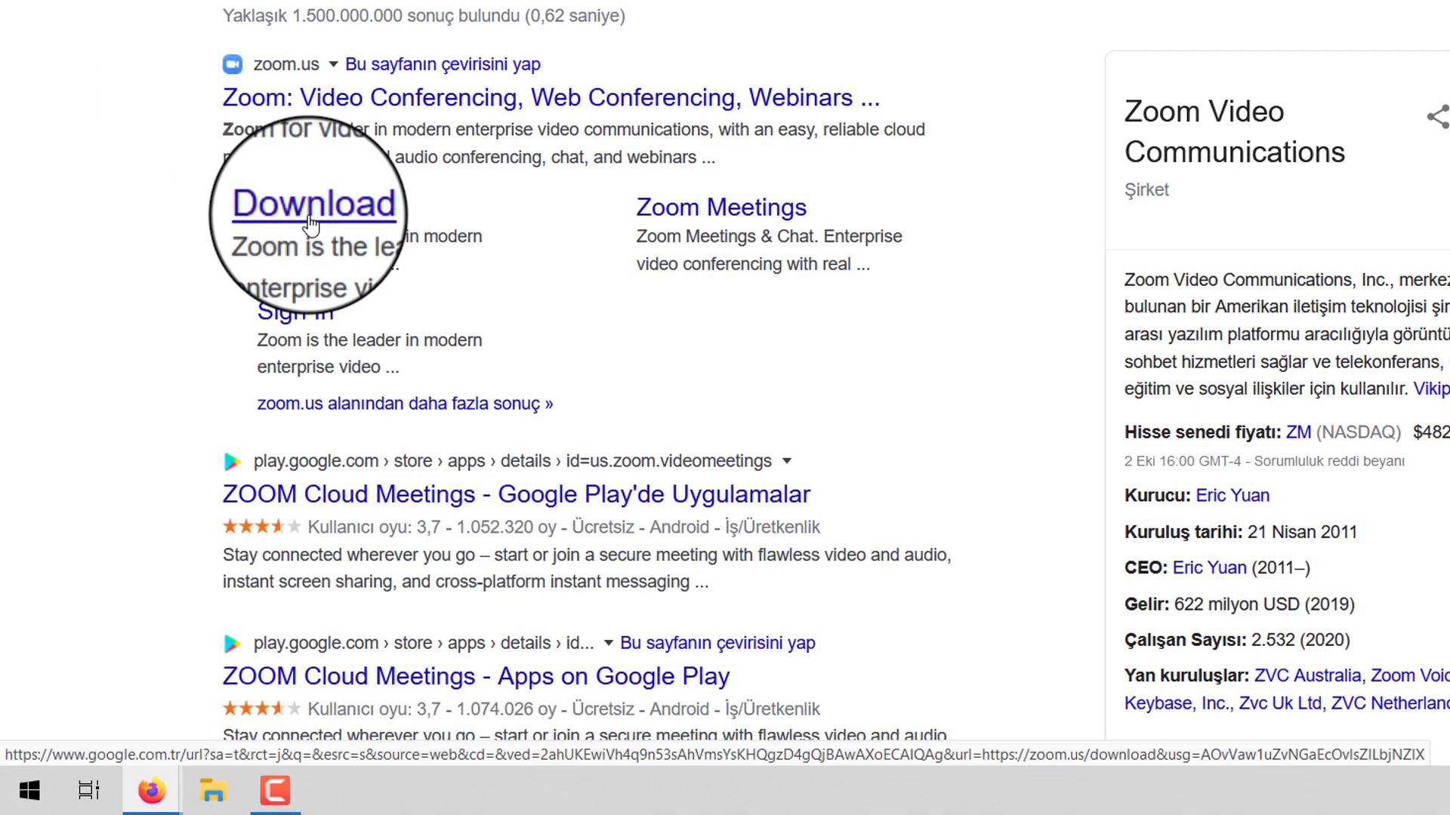
- Go to the Zoom Download Center and download the Zoom Client for Meetings installer
click(310, 220)
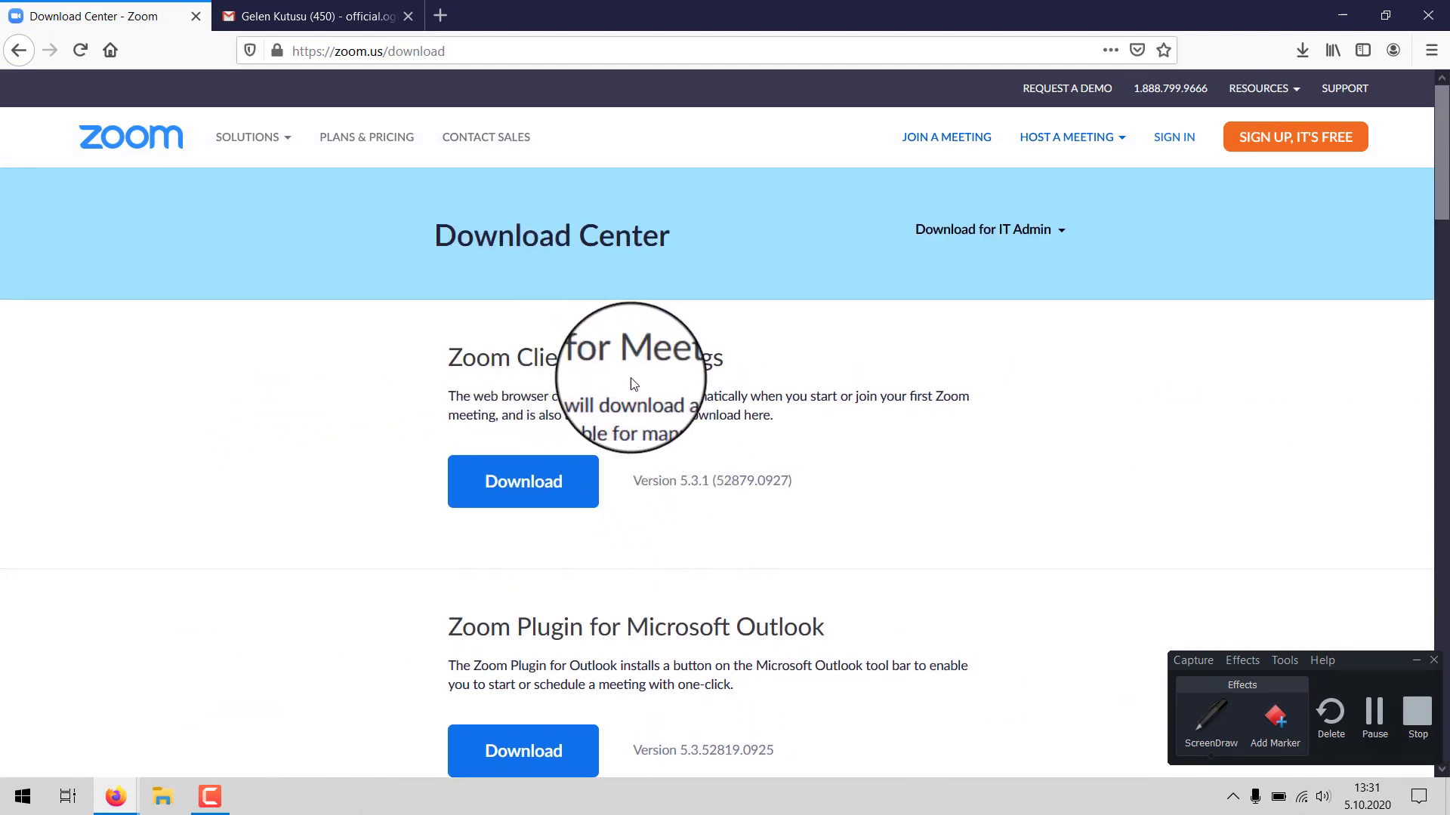
scroll(623, 431, down, 10)
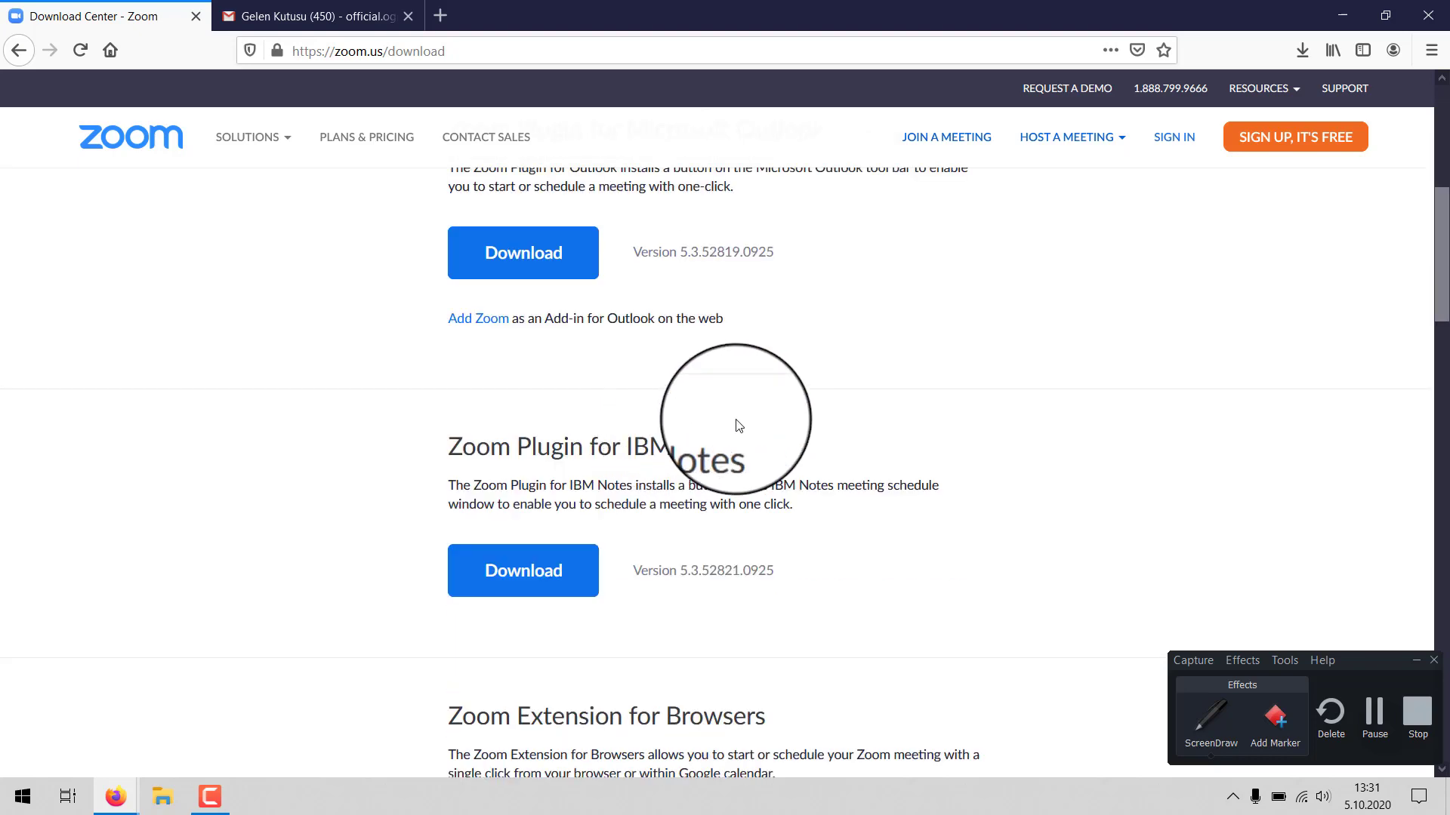
scroll(736, 424, up, 10)
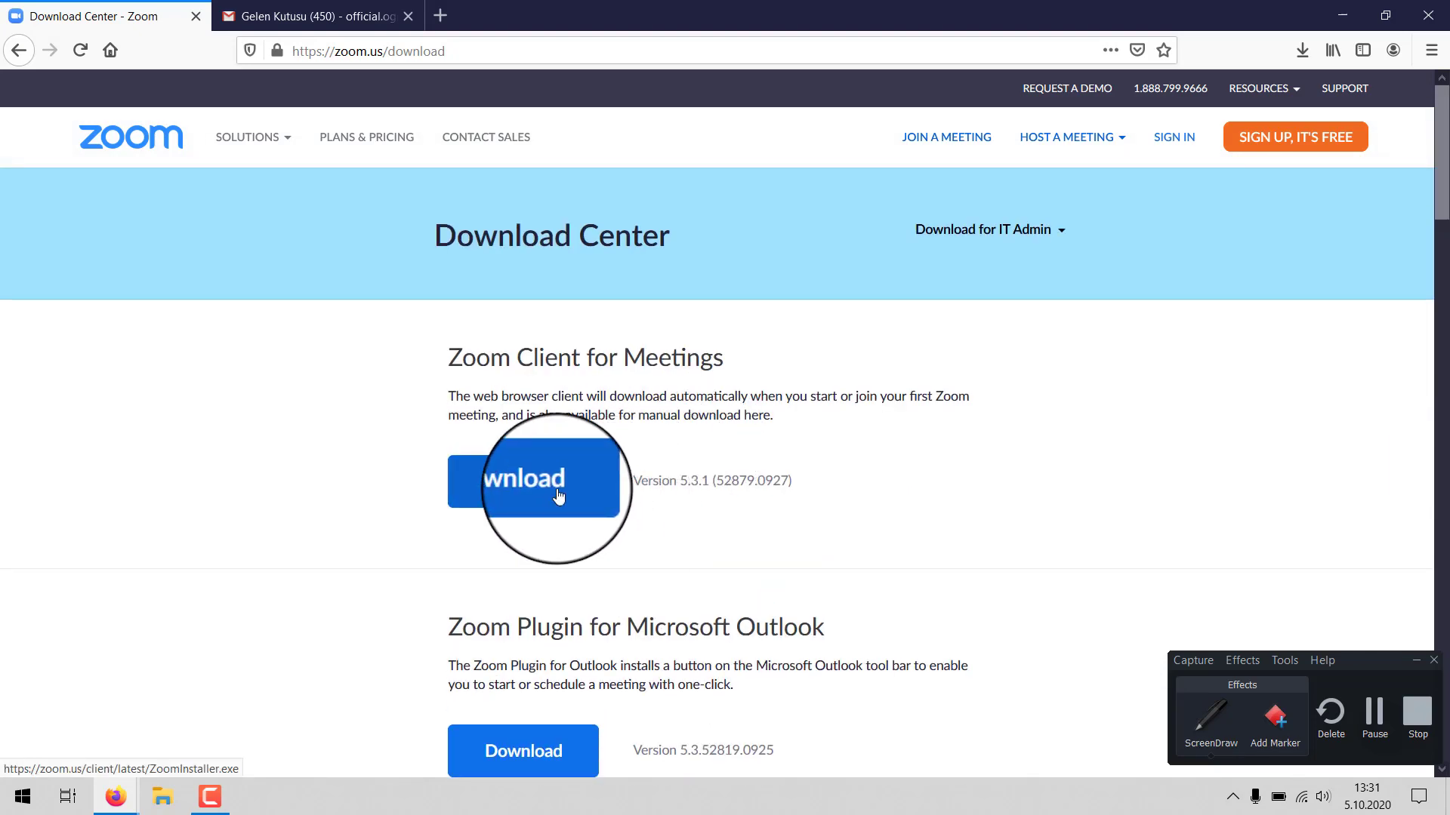
click(558, 494)
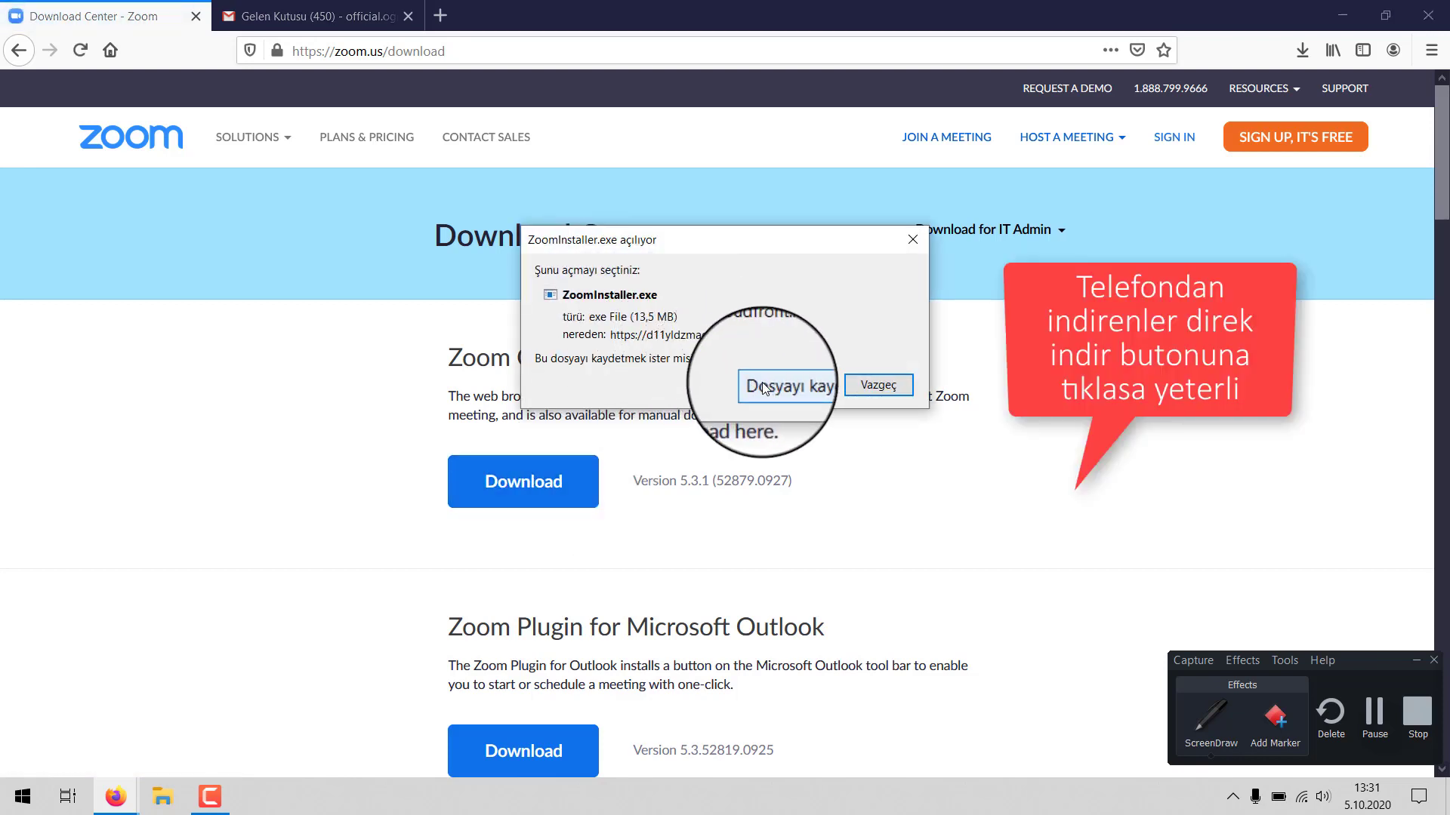
- Save ZoomInstaller.exe, then run it from the Firefox downloads list, accepting the security warning
click(764, 389)
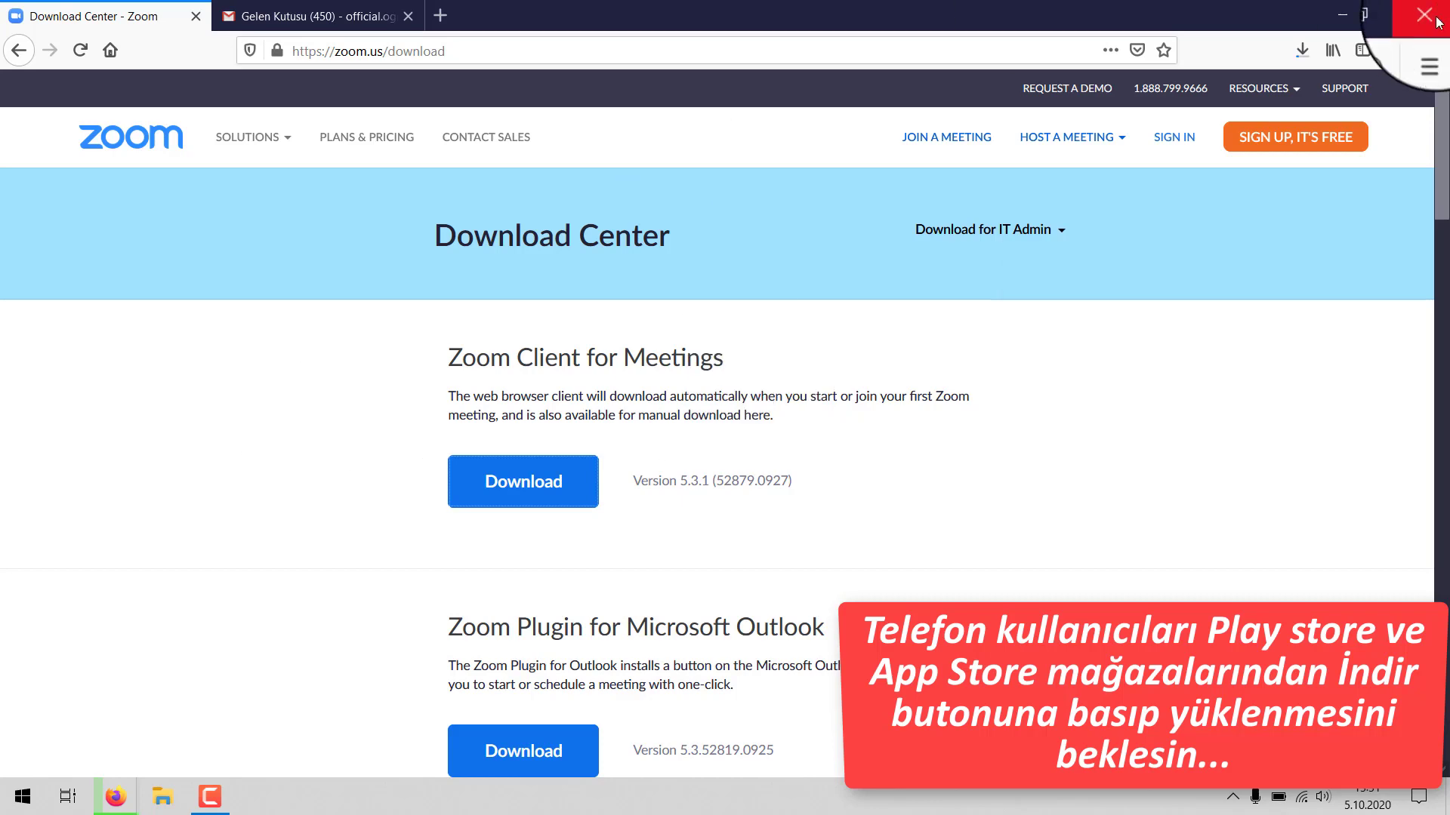
click(1302, 47)
click(1296, 53)
click(1299, 53)
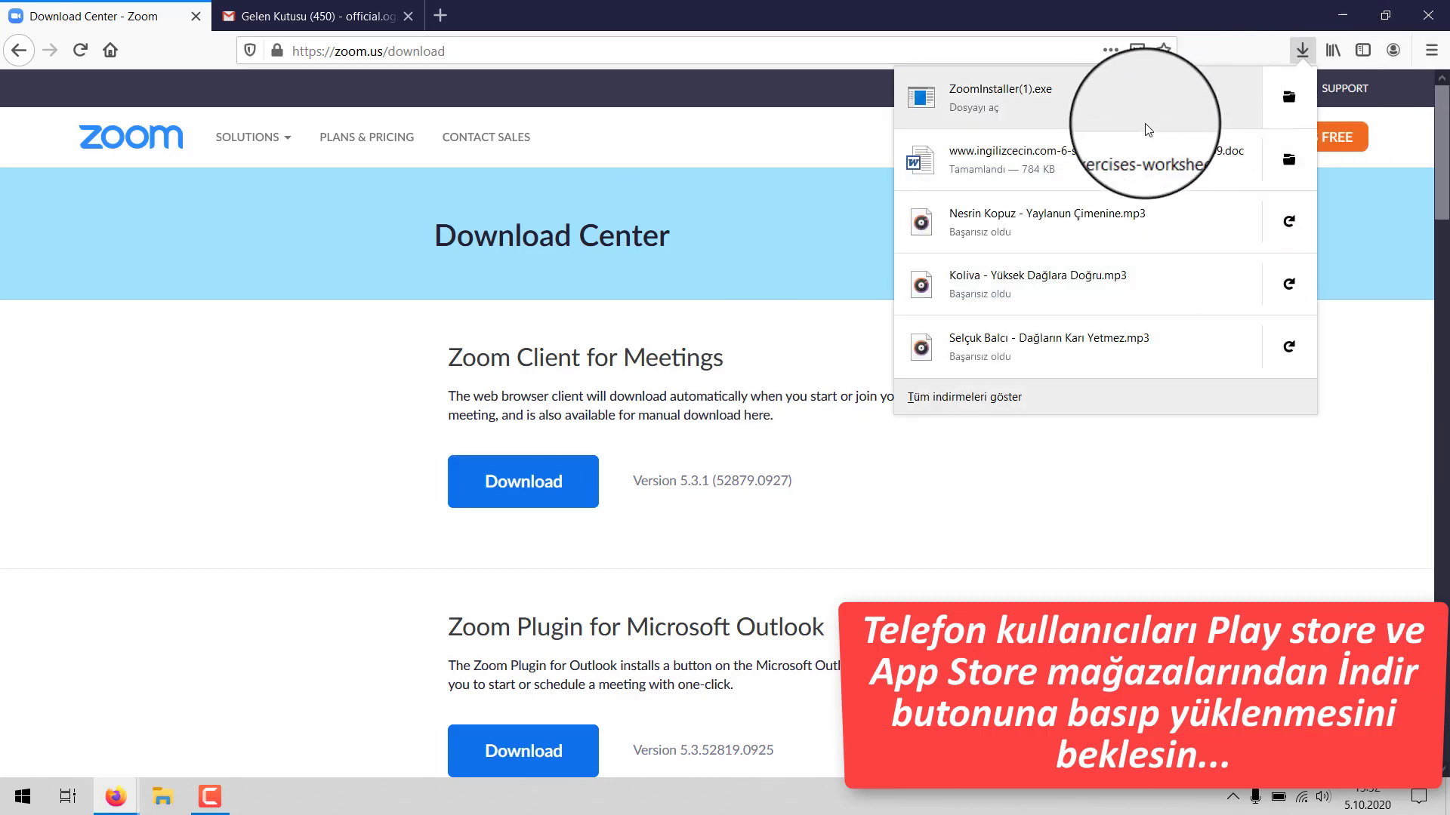
click(1153, 103)
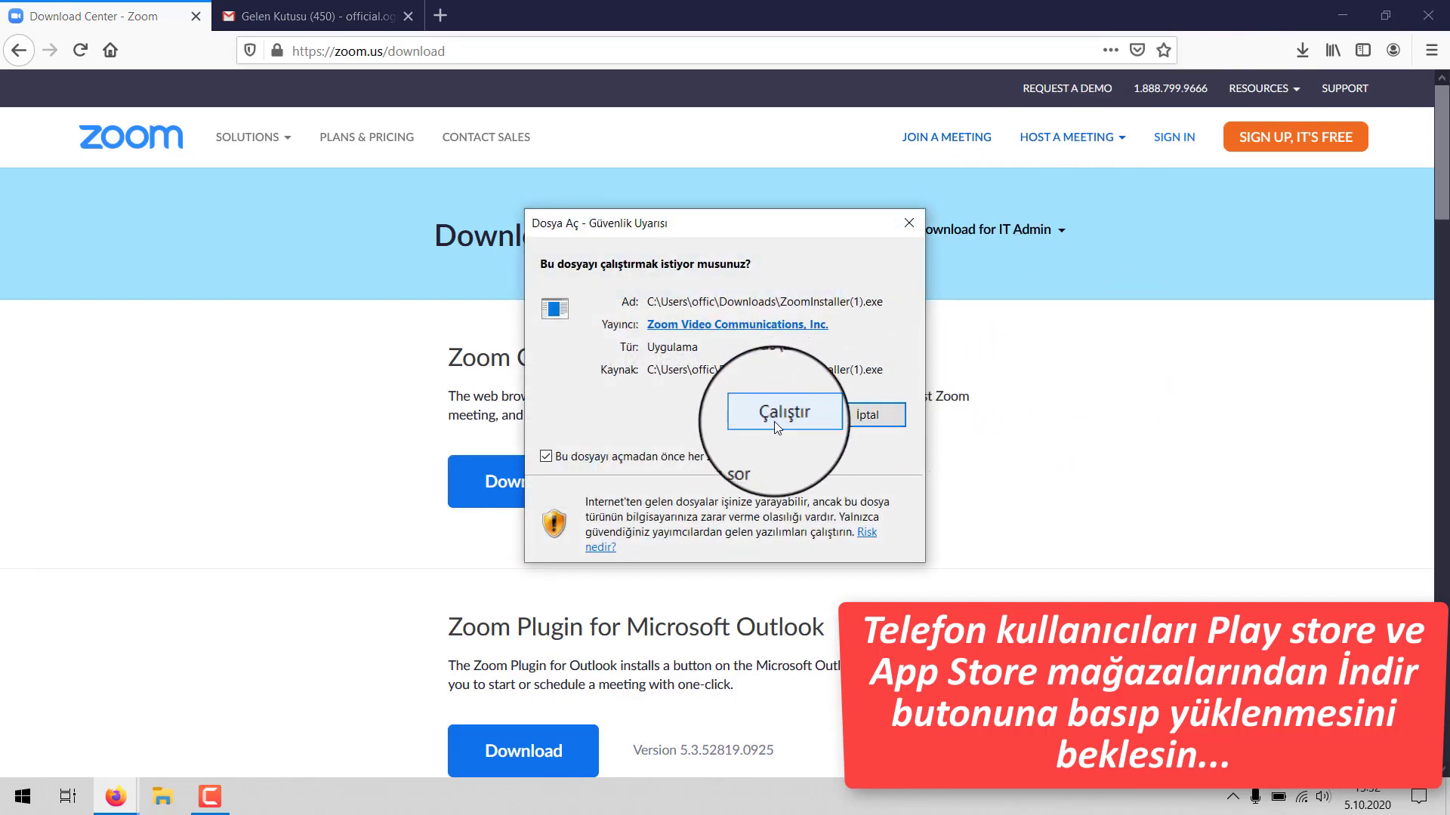
click(772, 416)
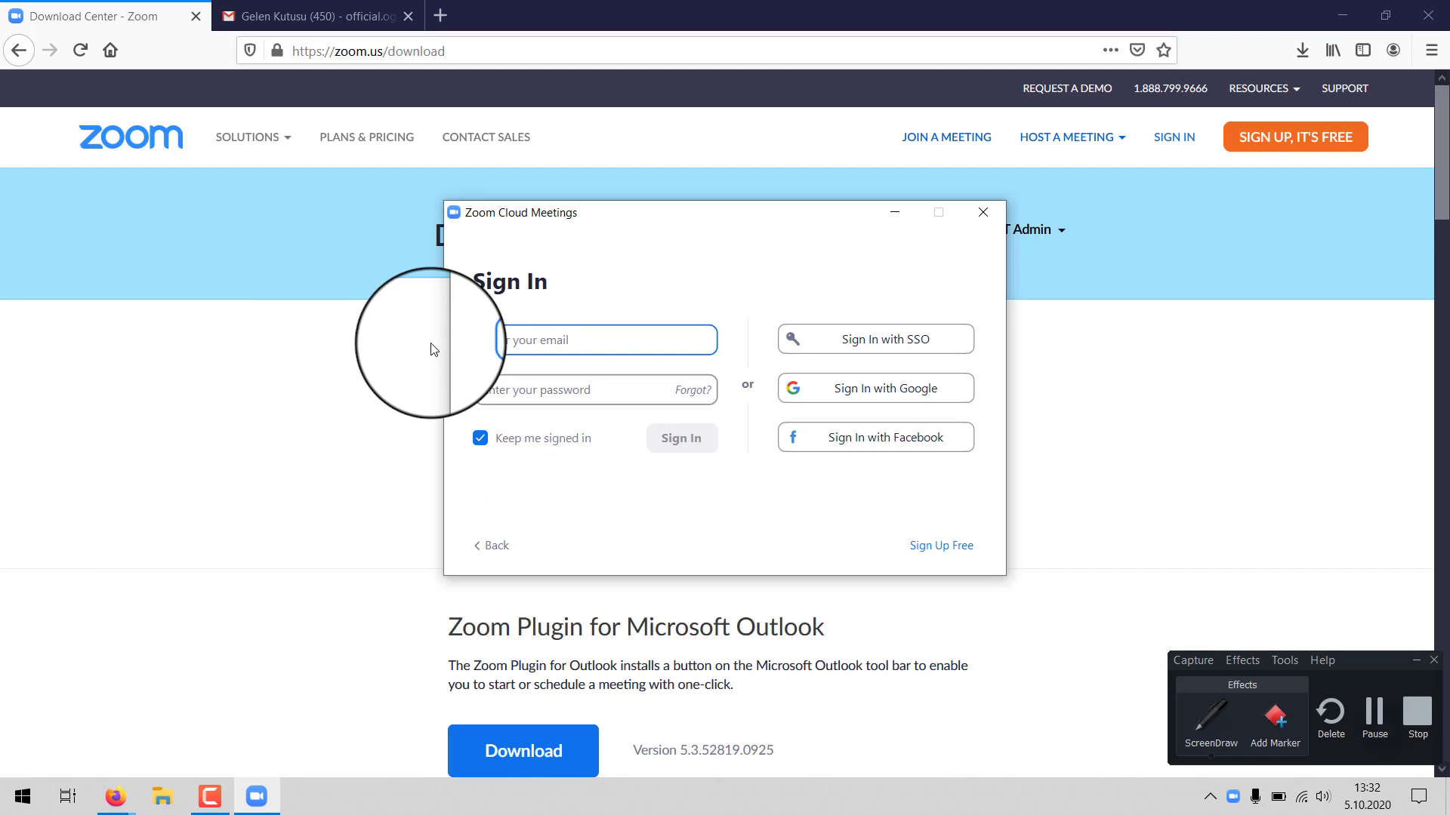
- Close the stray sign-up tab and bring the Zoom Cloud Meetings Sign In window forward
click(931, 547)
key(ctrl+w)
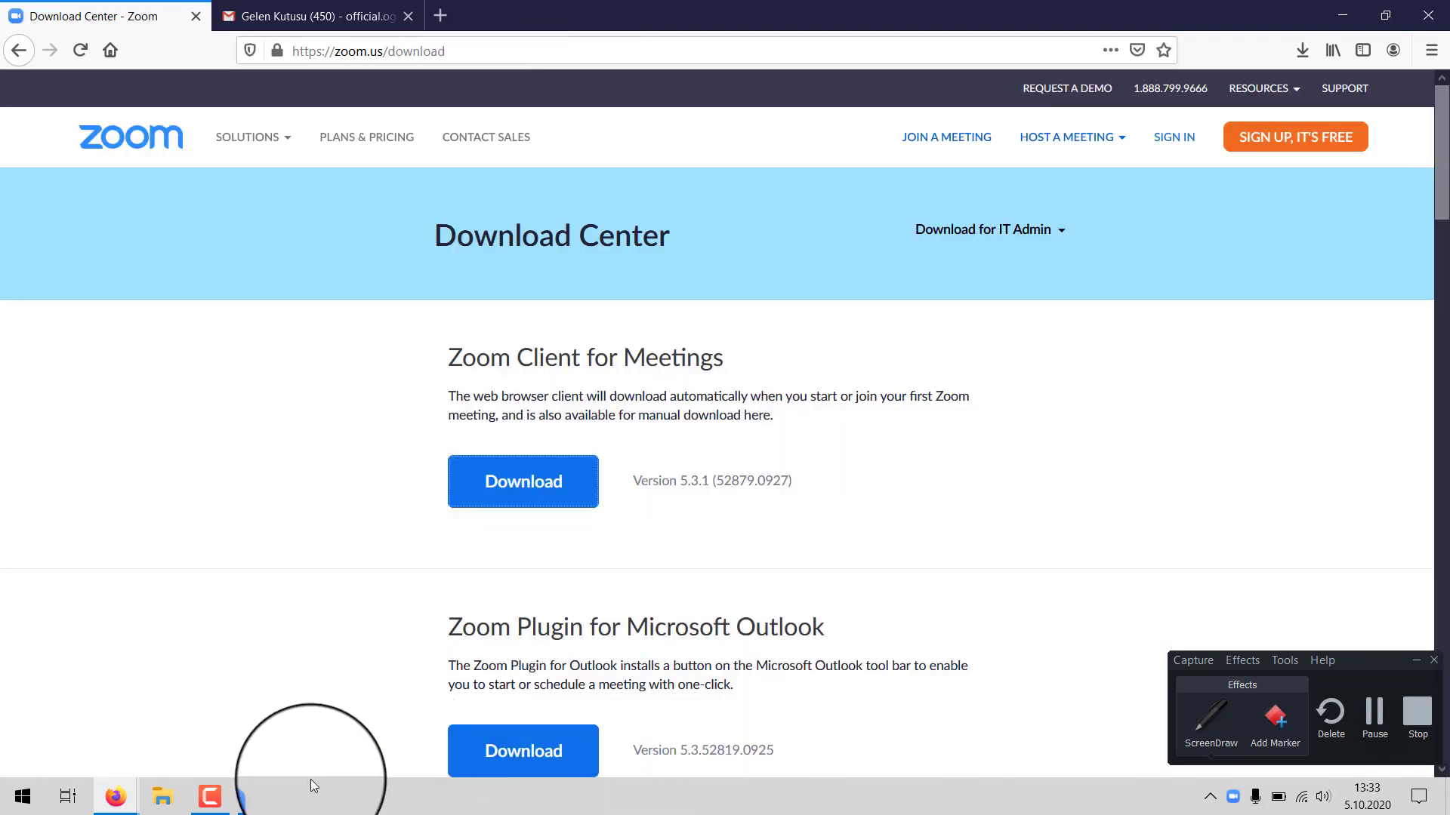
click(257, 797)
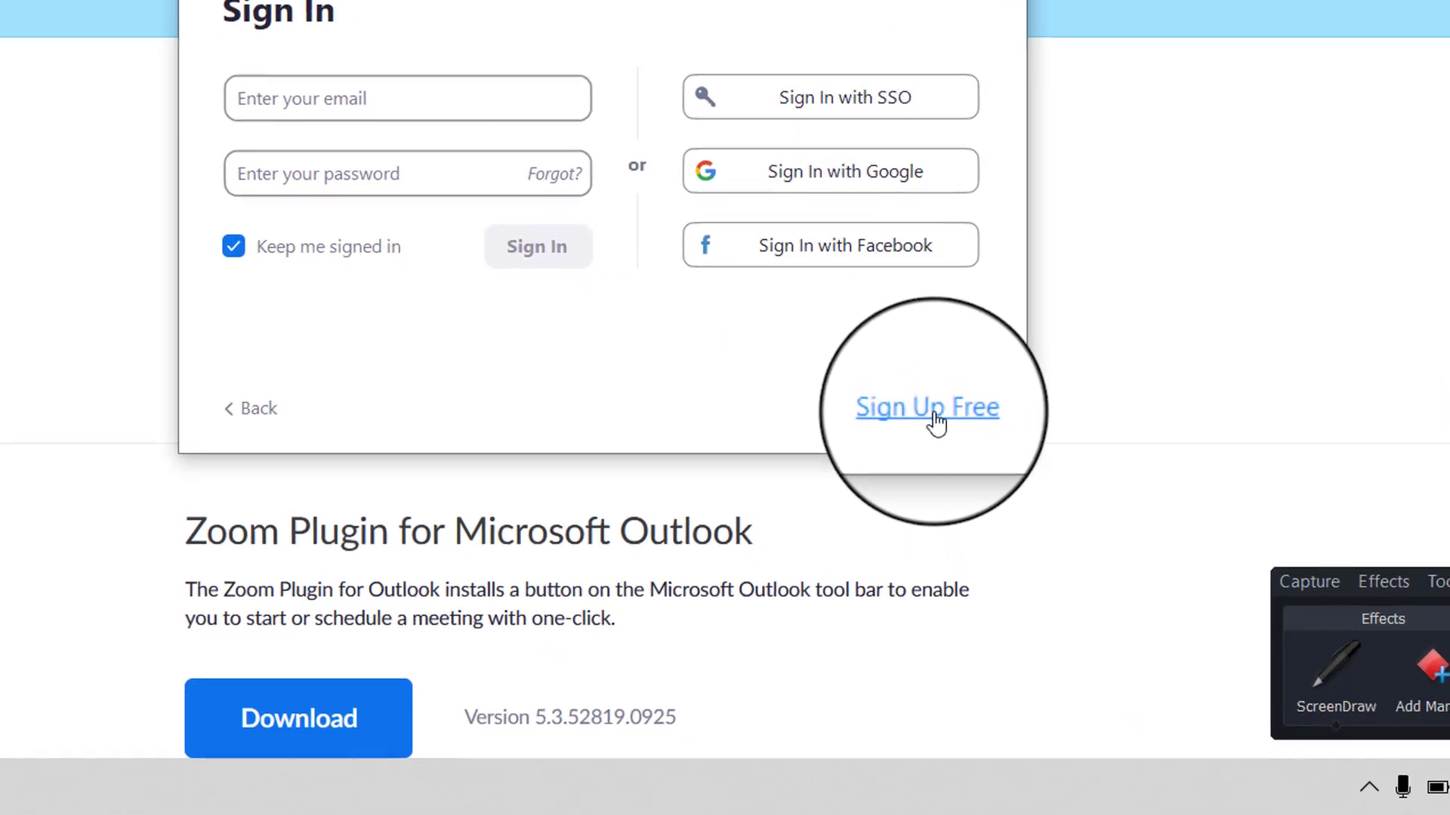
- Start Sign Up Free and pass the age check with a May 12 birth date
click(935, 412)
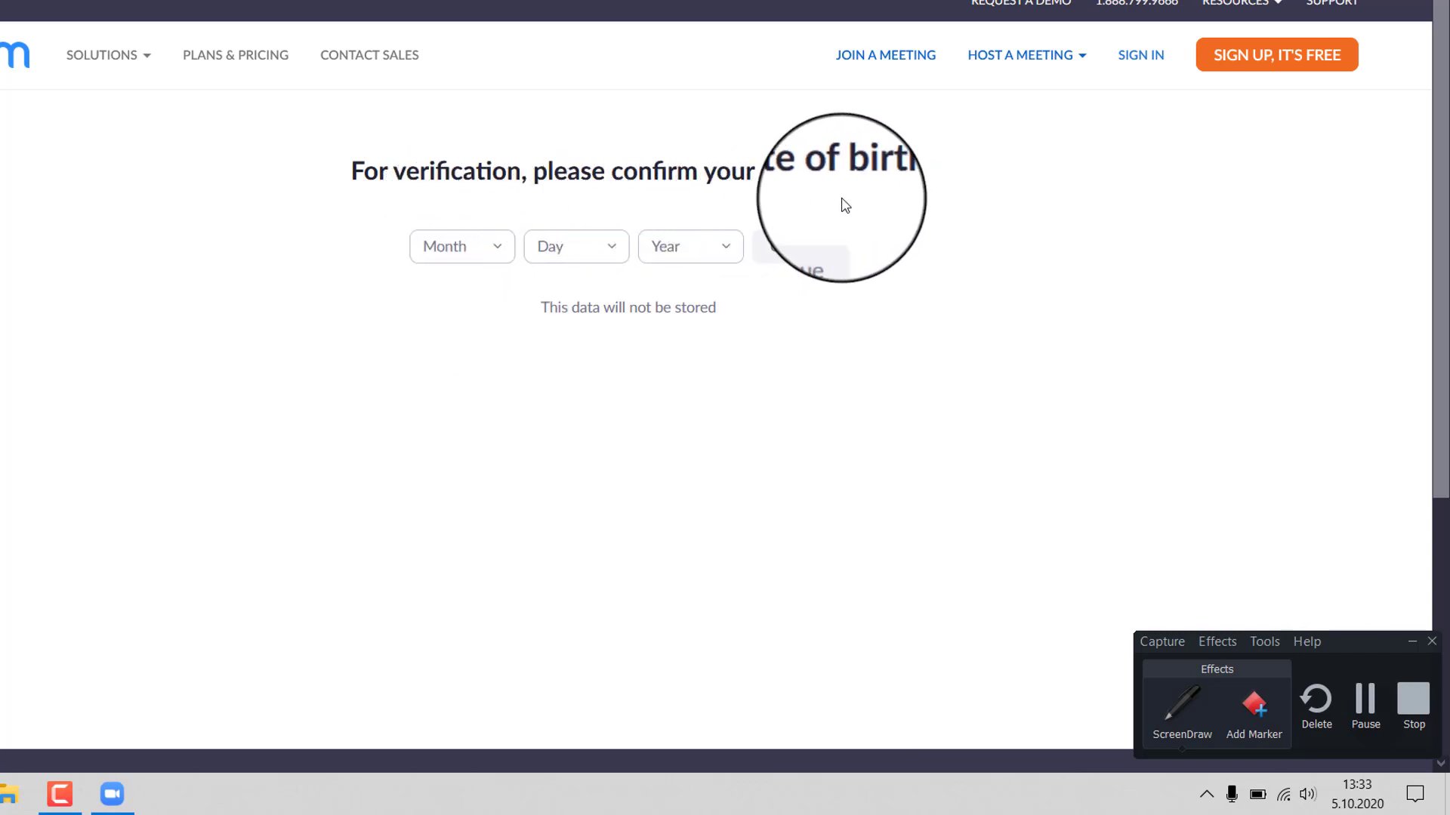
click(491, 249)
click(440, 425)
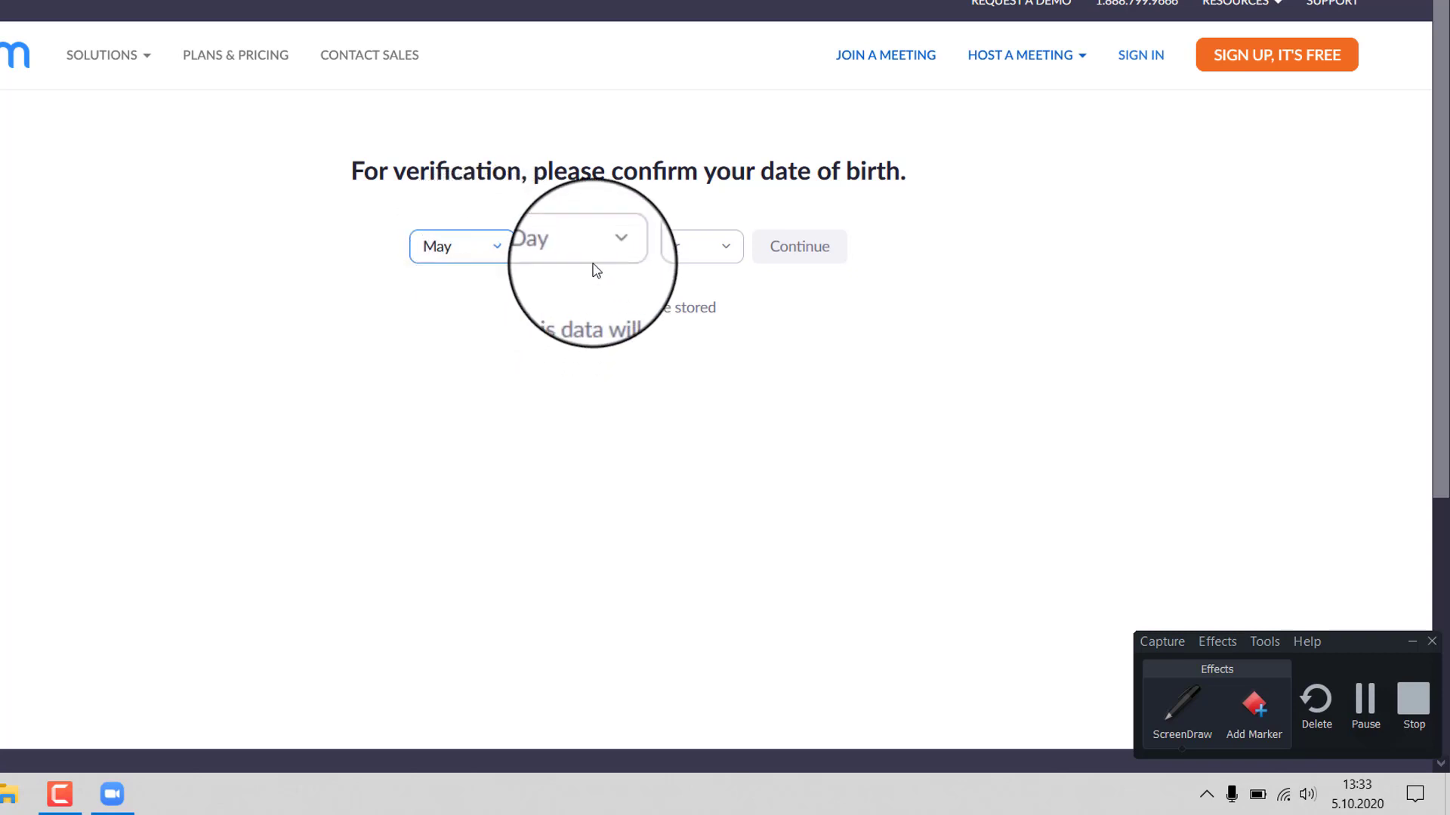
click(588, 253)
scroll(562, 423, down, 3)
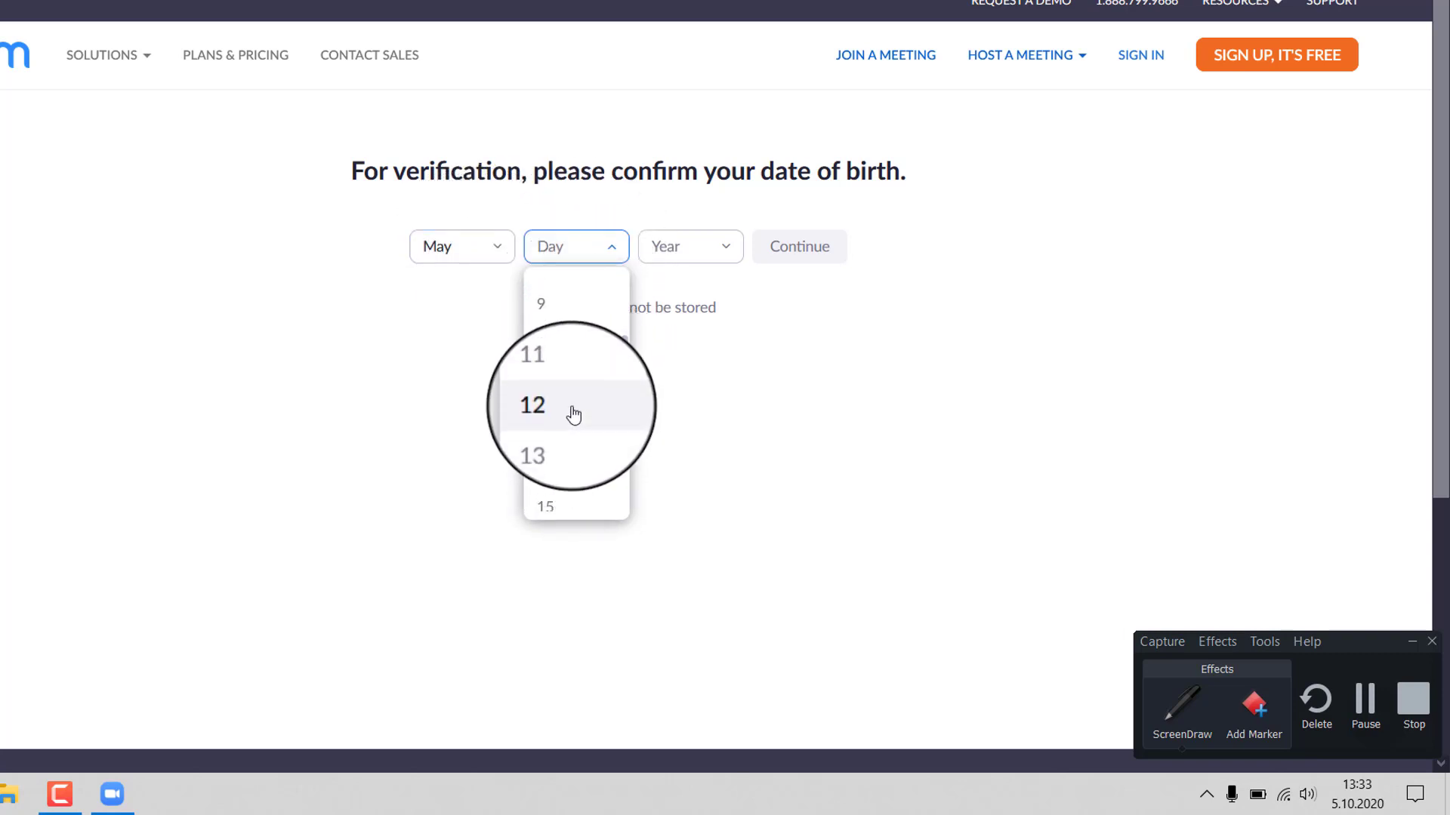
click(561, 426)
click(664, 253)
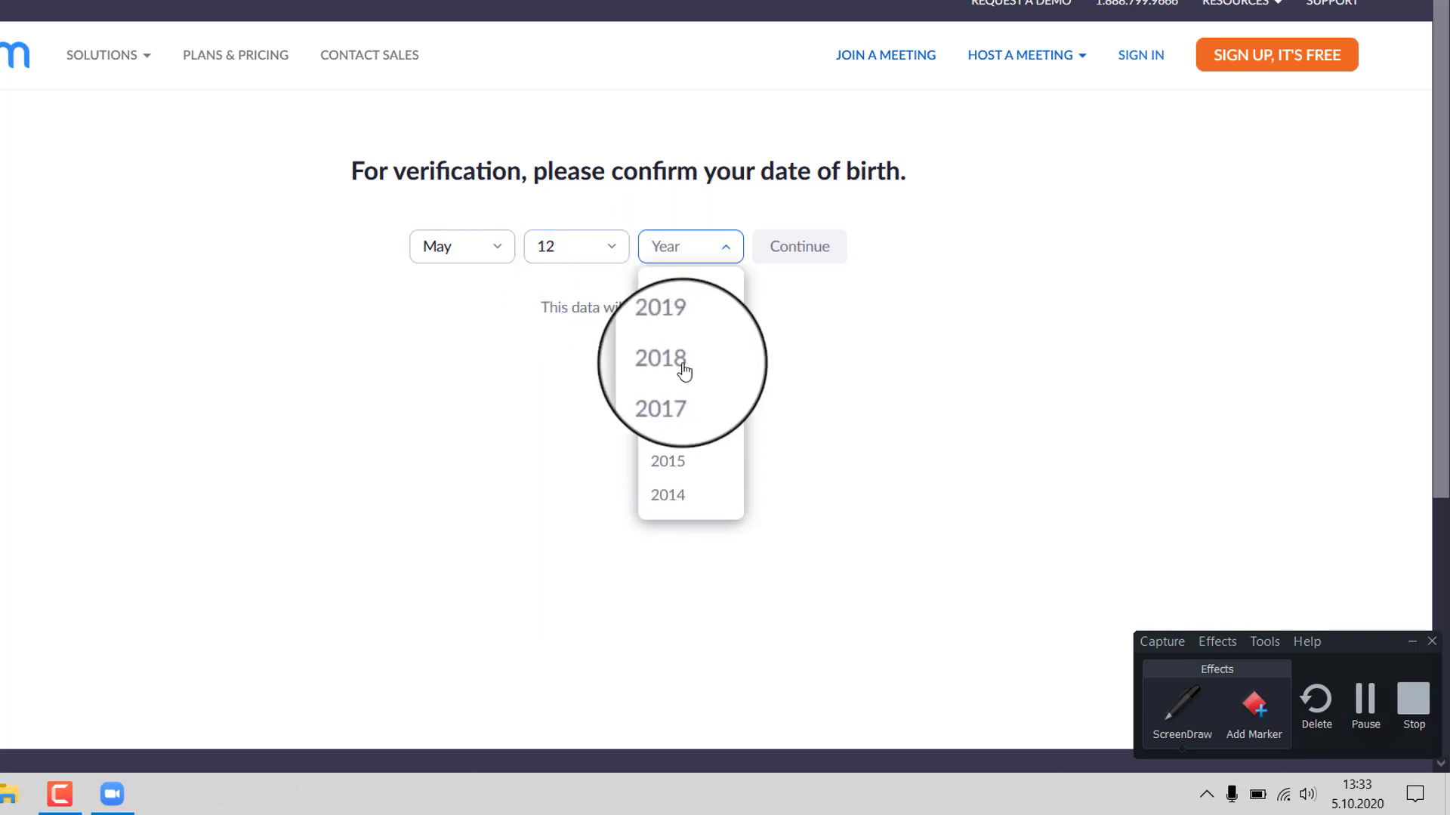
scroll(672, 428, down, 6)
scroll(672, 426, down, 3)
click(680, 424)
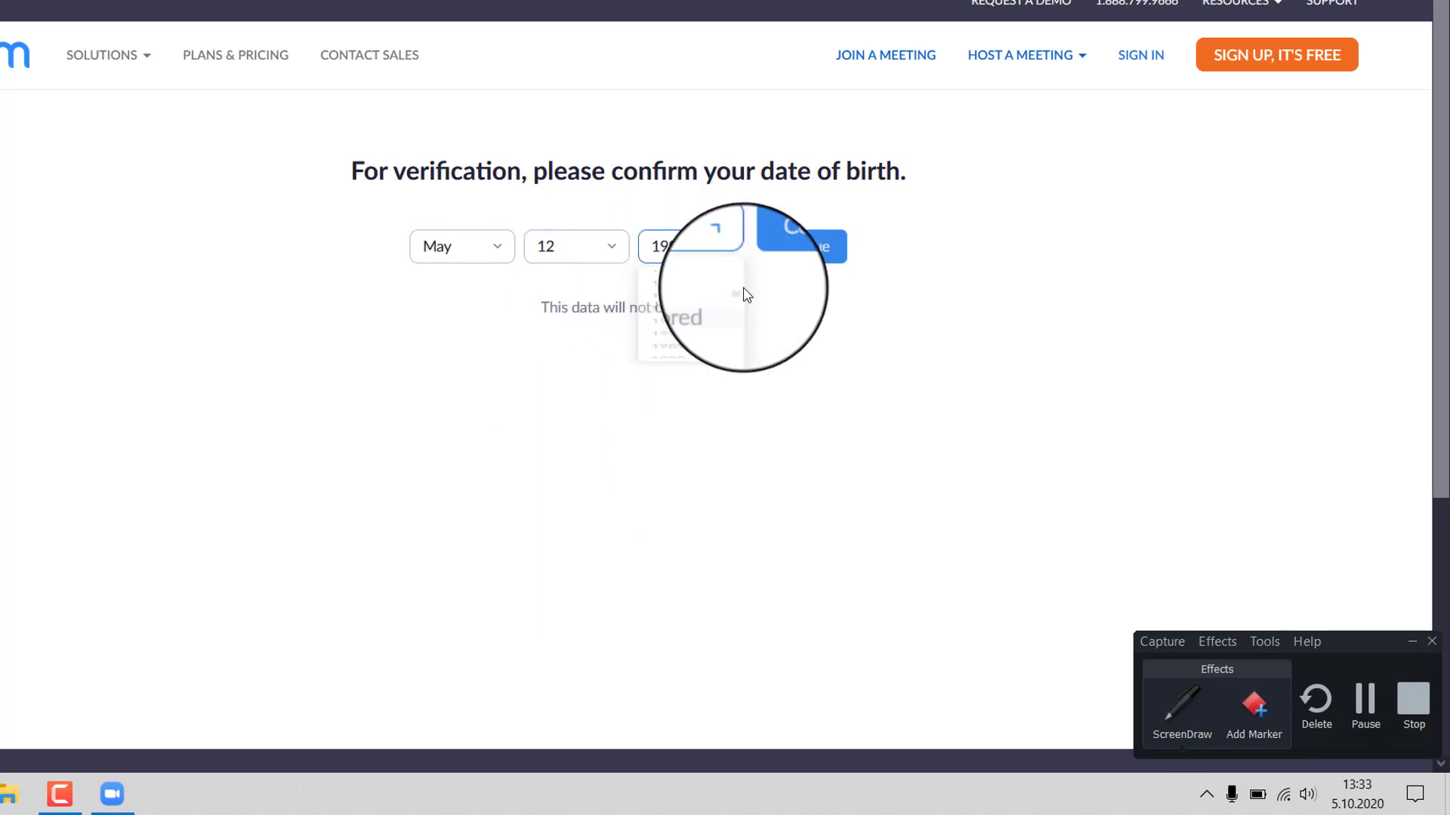
click(805, 252)
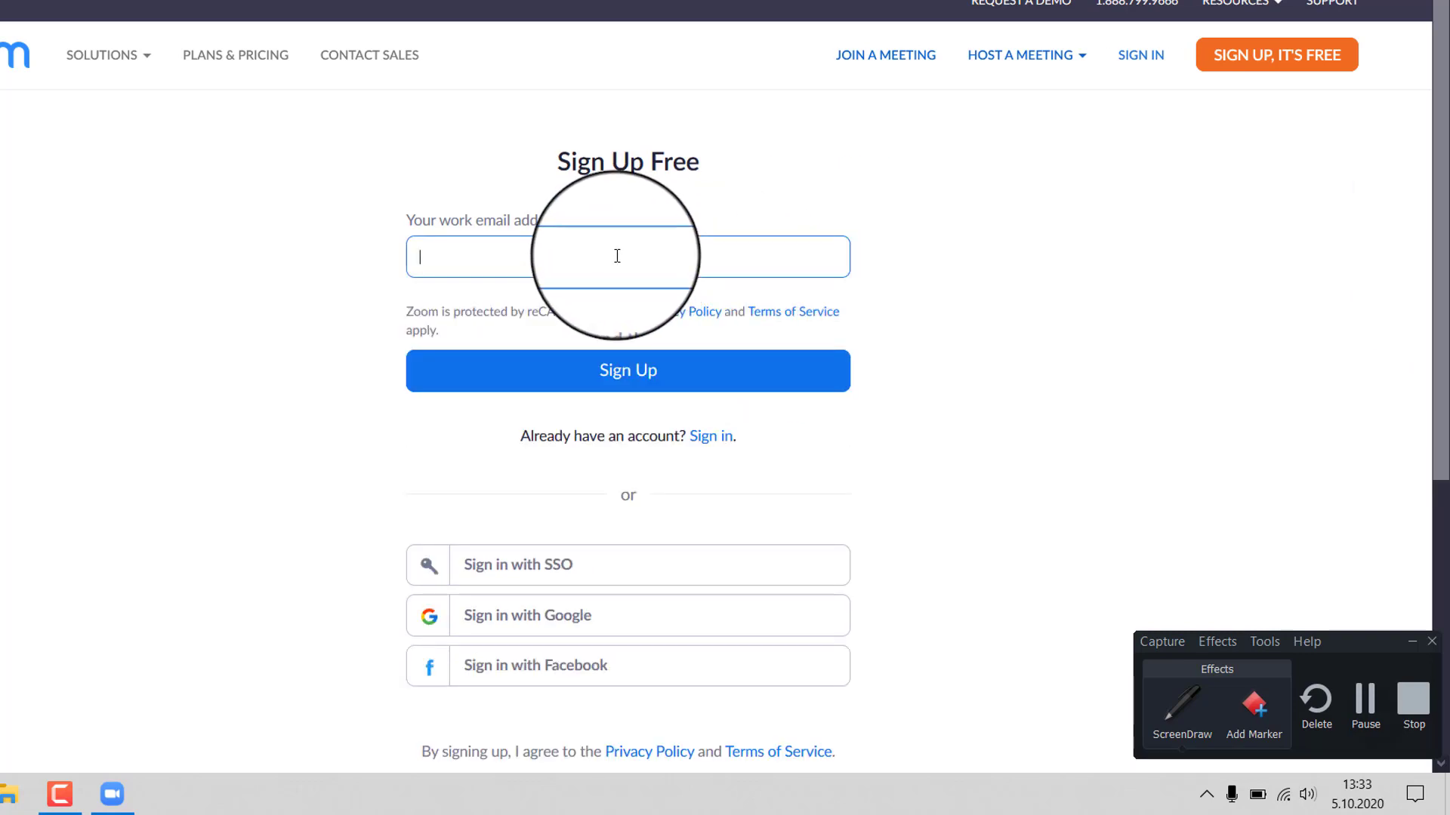
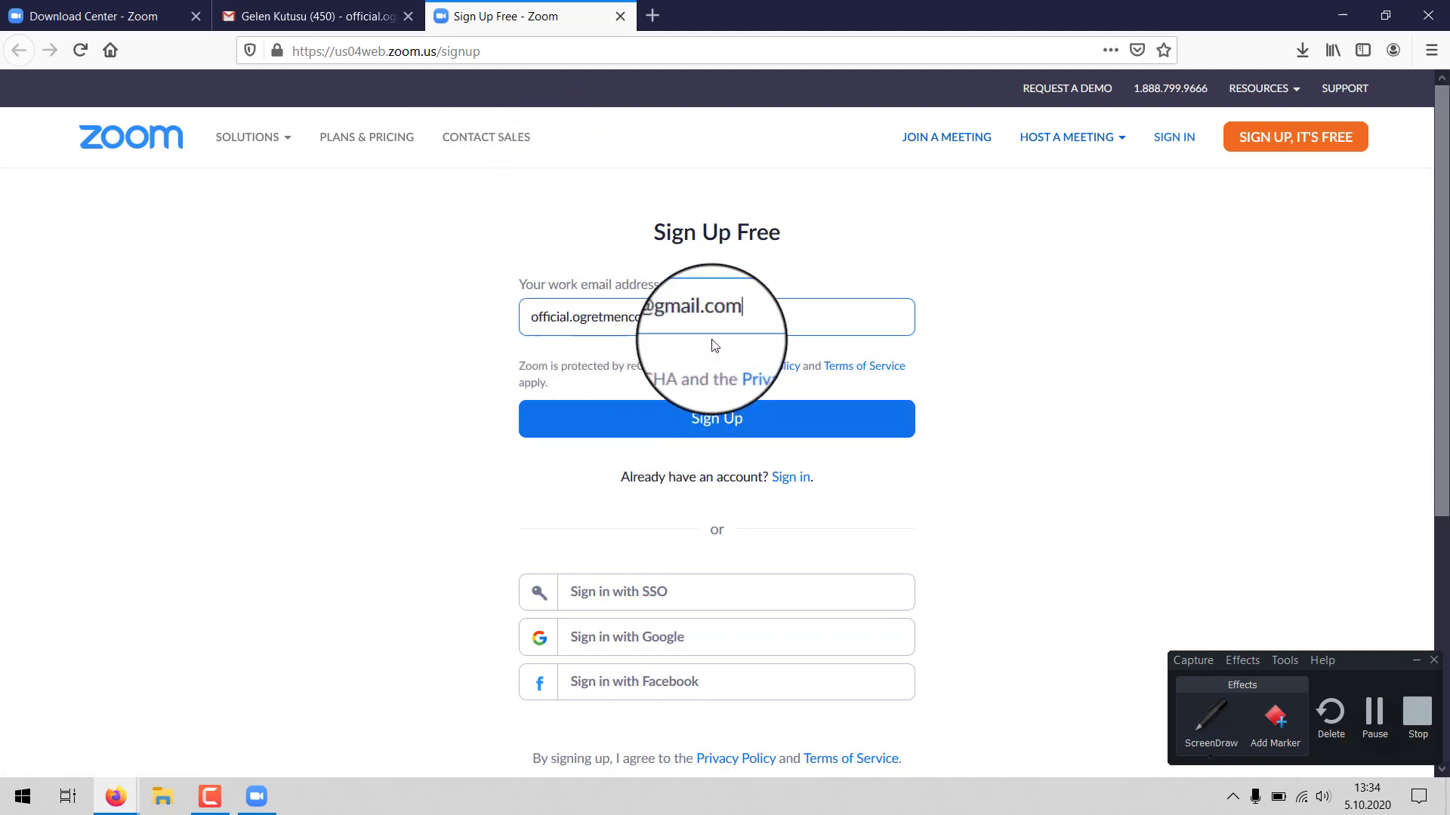
- Enter the teacher's Gmail address as the work email and submit the sign-up
click(727, 429)
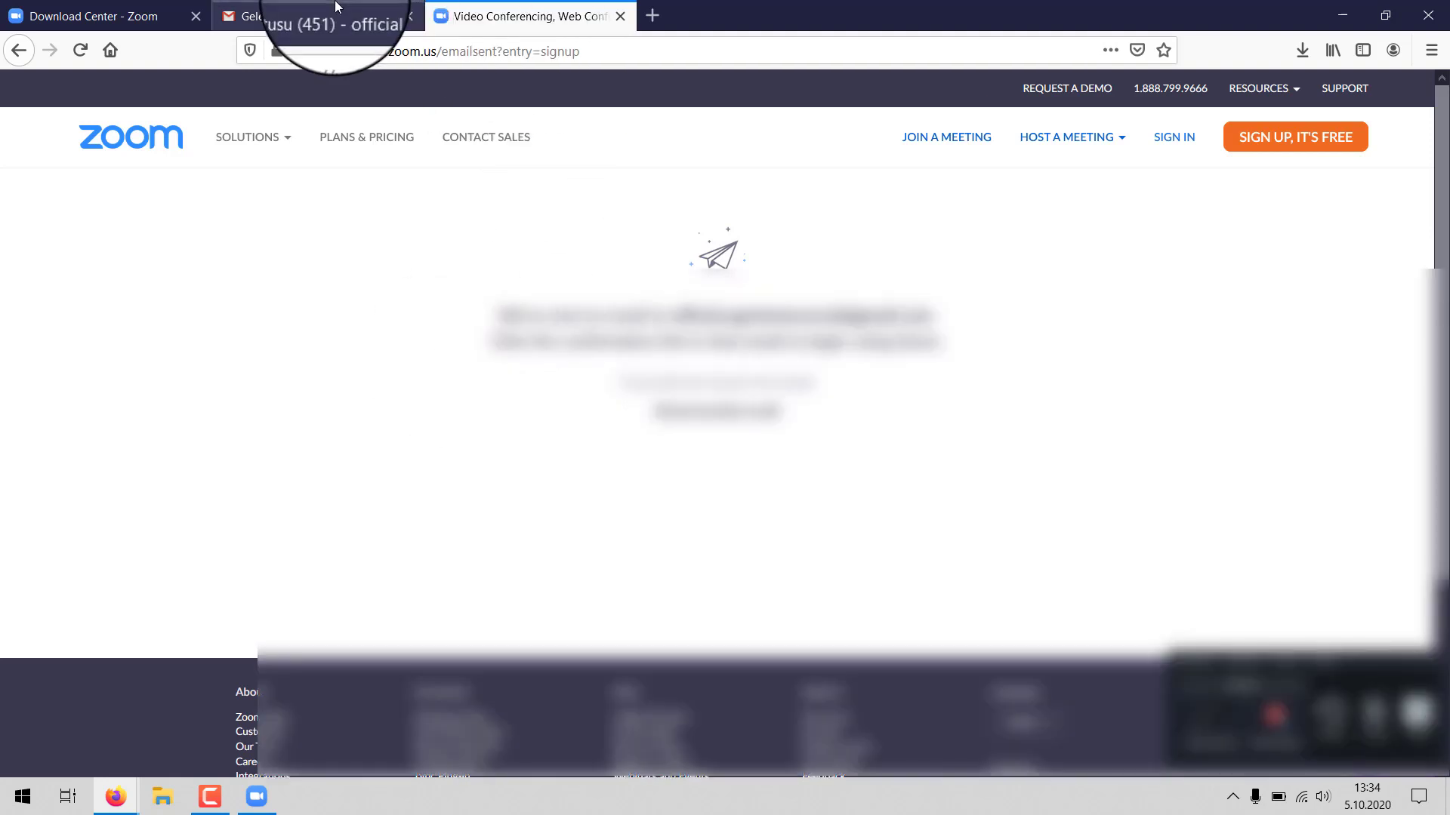
- Open the 'Please activate your Zoom account' email in Gmail and choose Activate Account
click(317, 17)
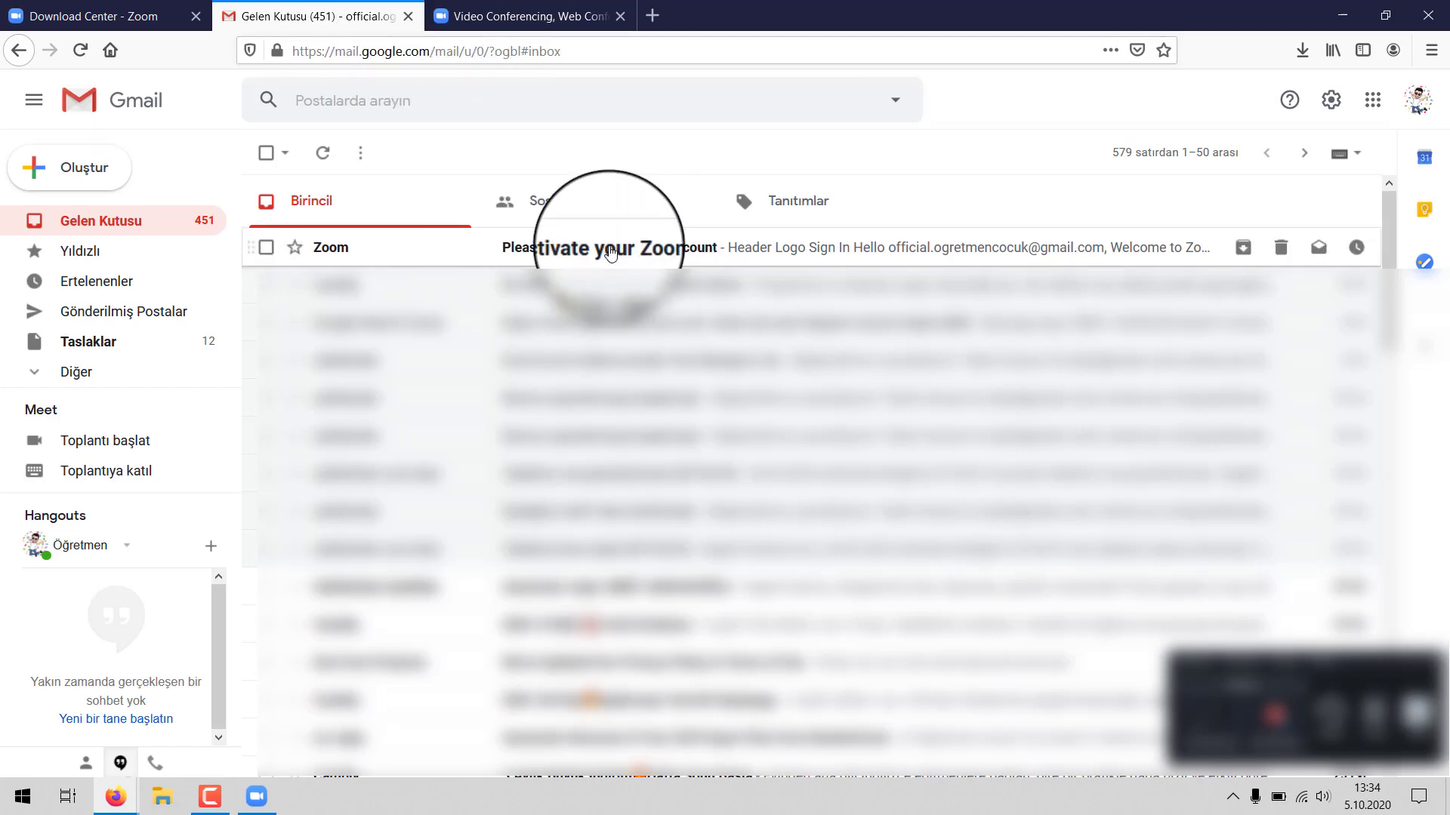
click(611, 251)
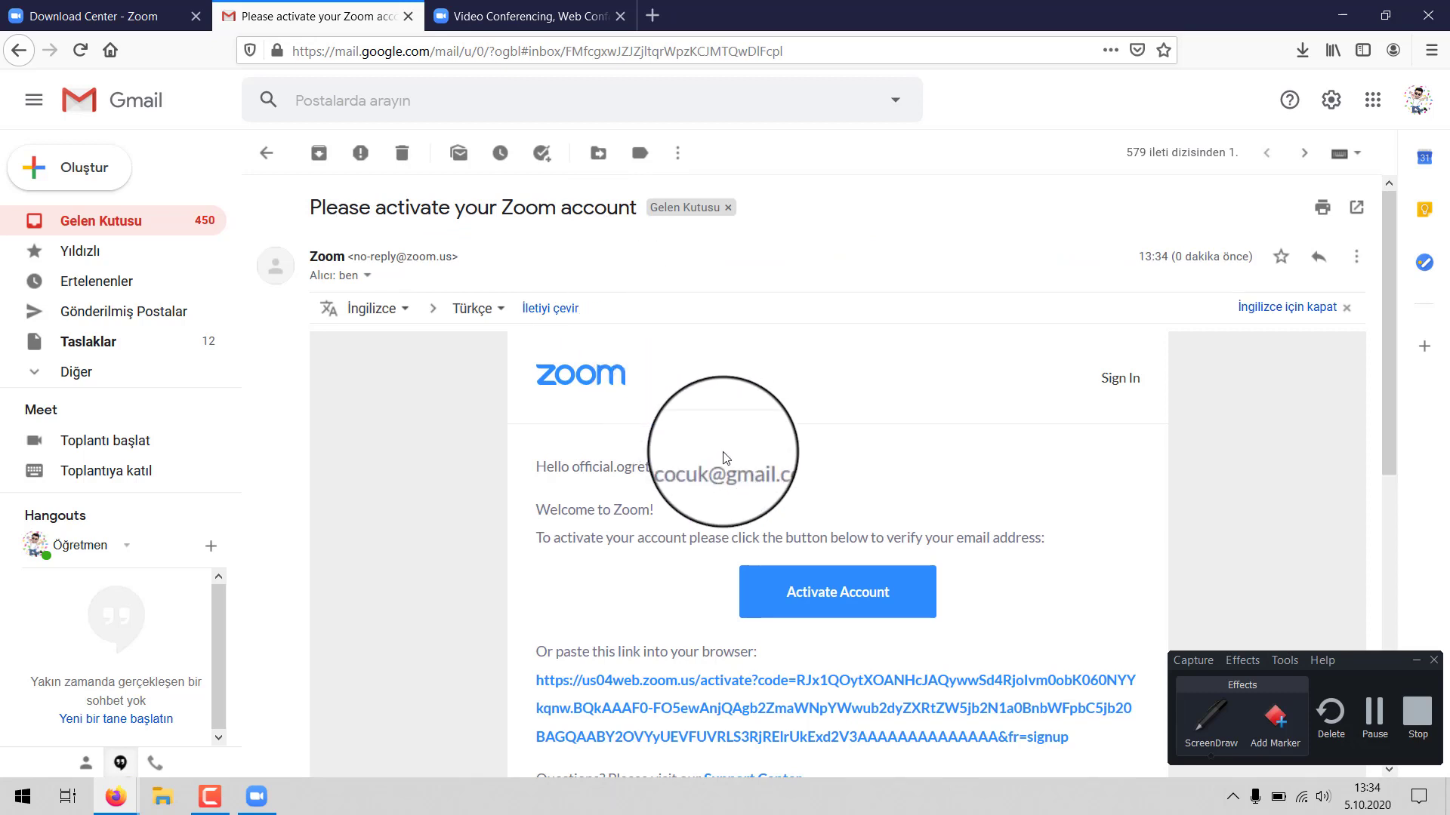
scroll(726, 468, down, 2)
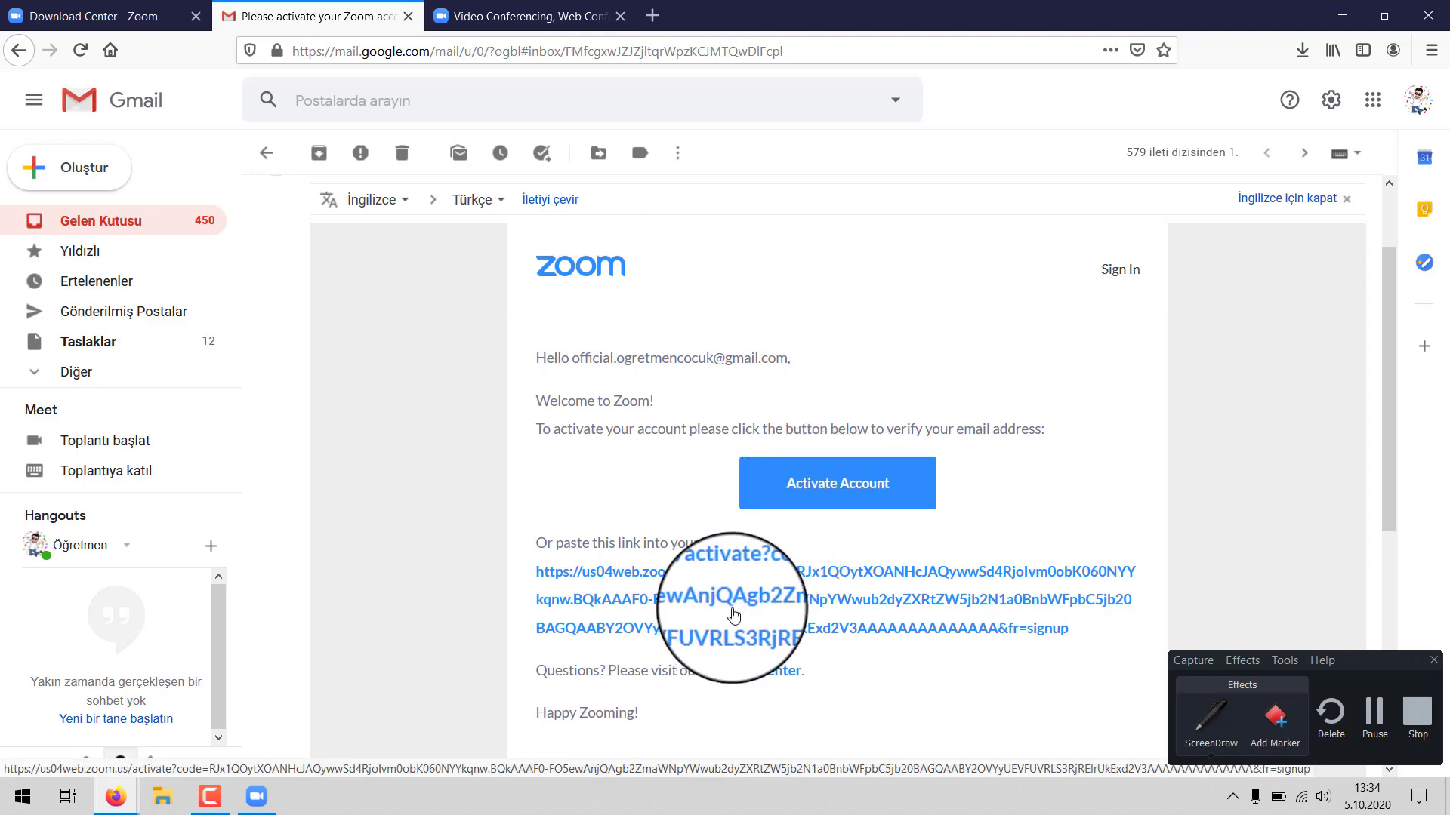
click(834, 493)
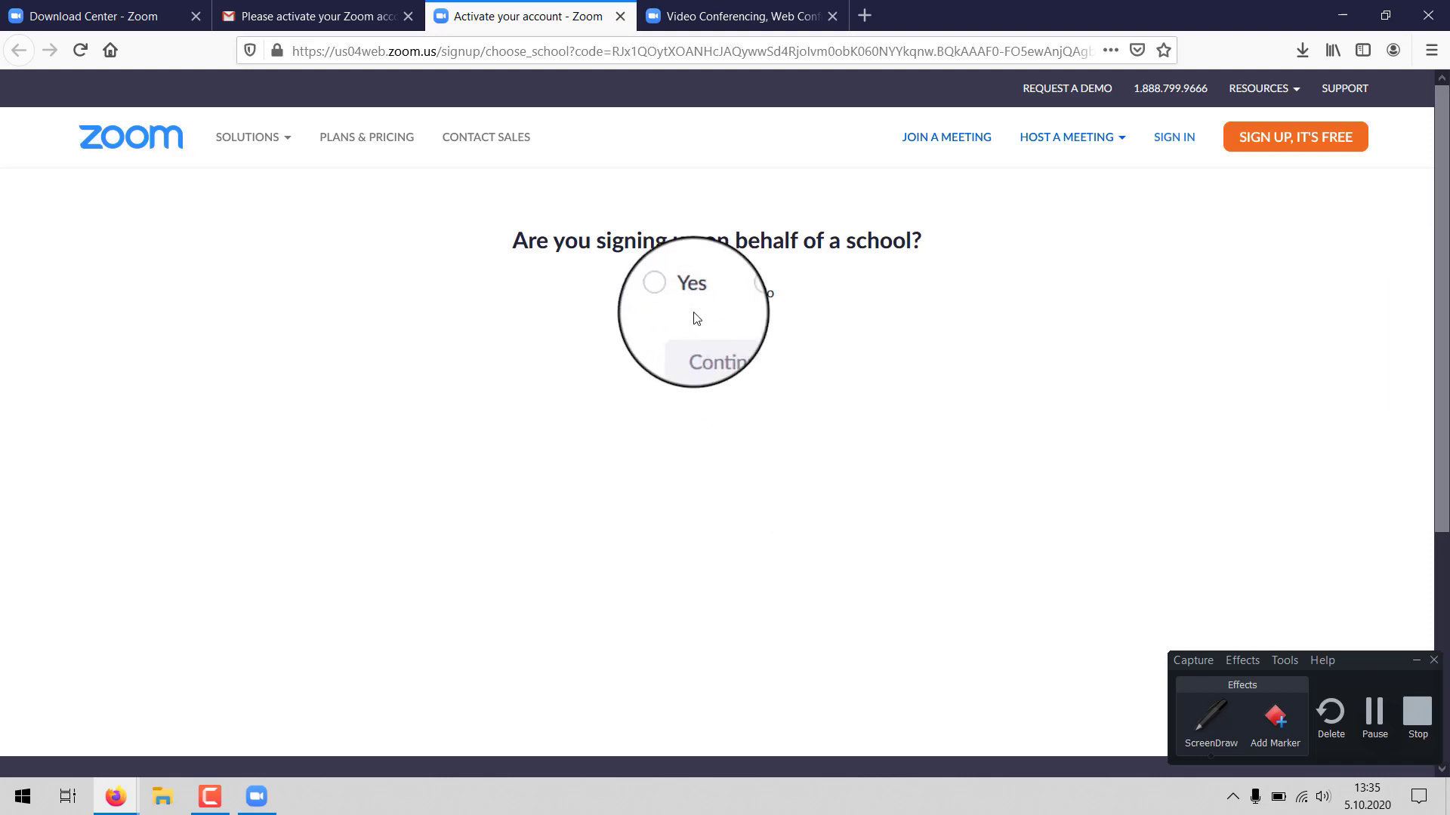
- Answer Yes to signing up on behalf of a school and continue
click(675, 293)
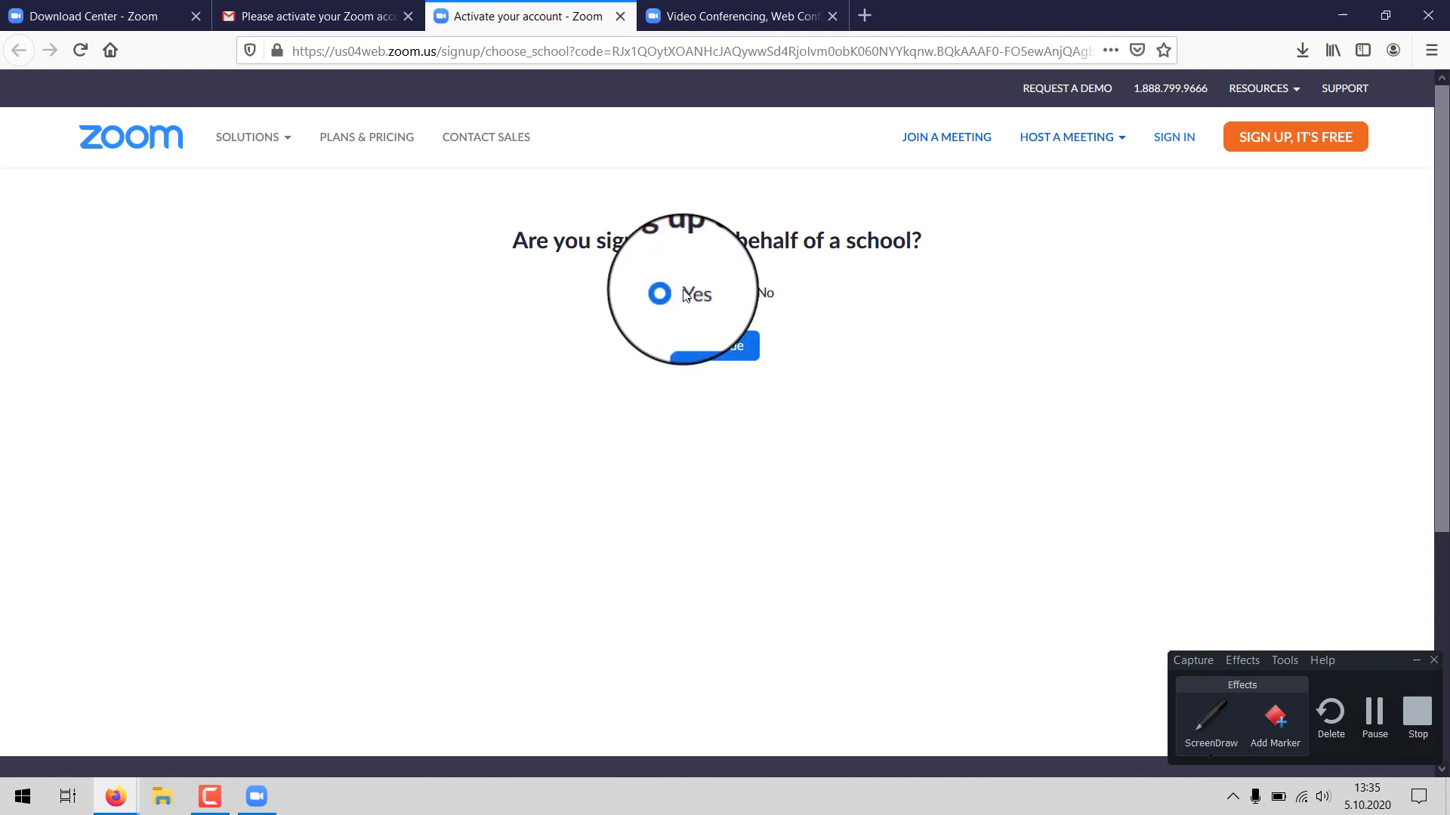
click(703, 352)
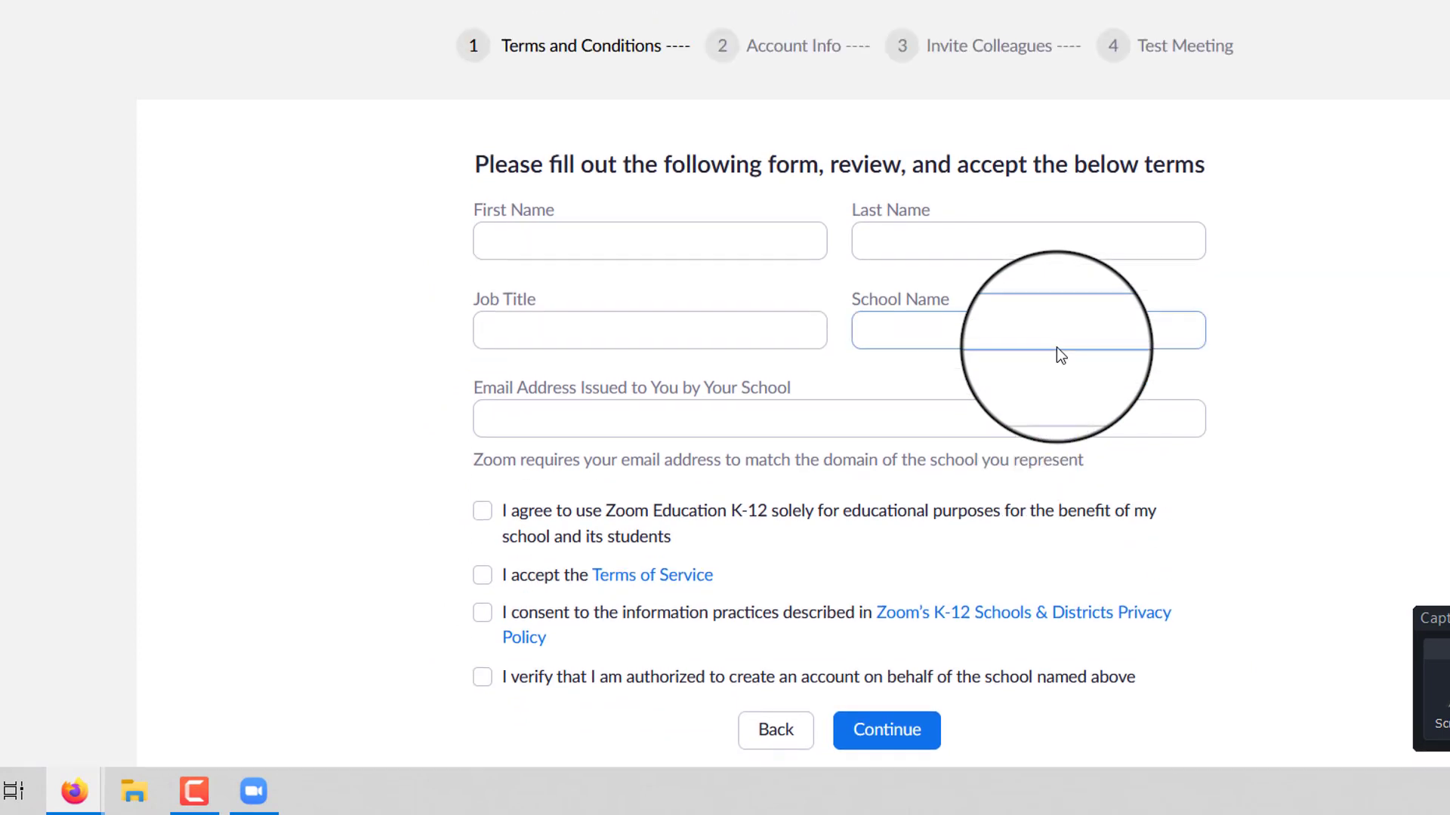
- Enter the first and last name on the school terms form
click(654, 249)
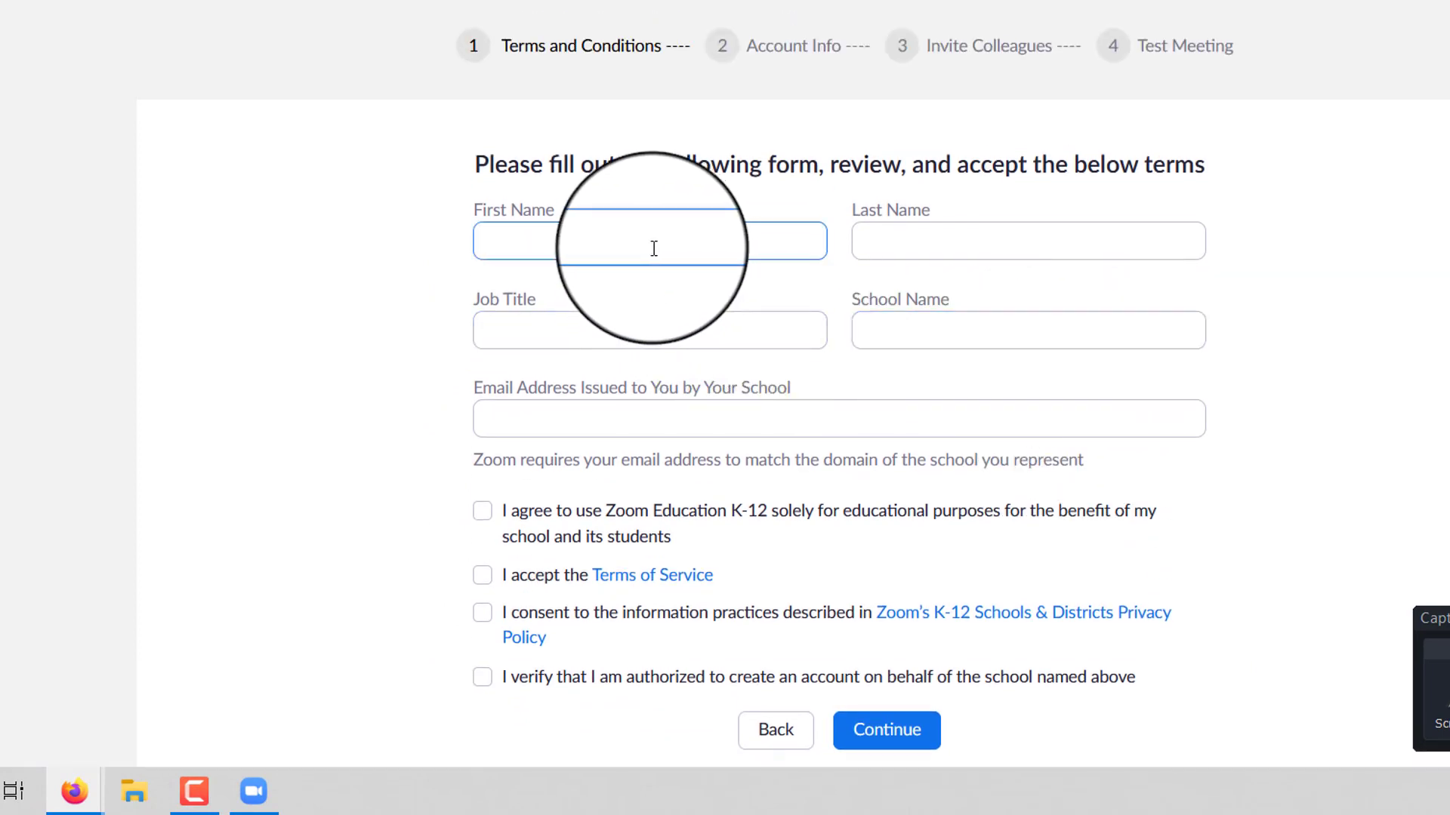
text(Öğretme)
key(Tab)
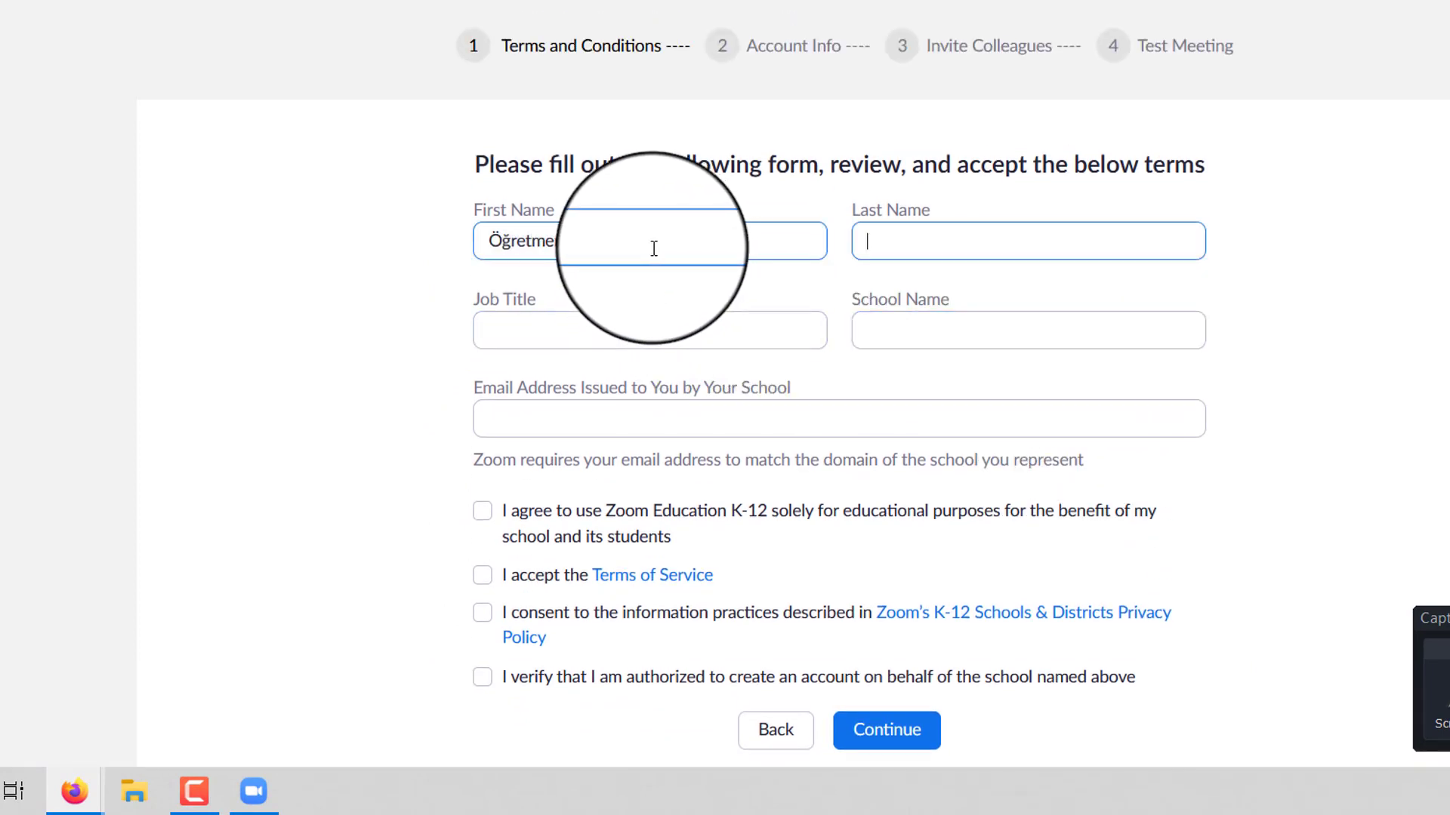
text(Çocuk)
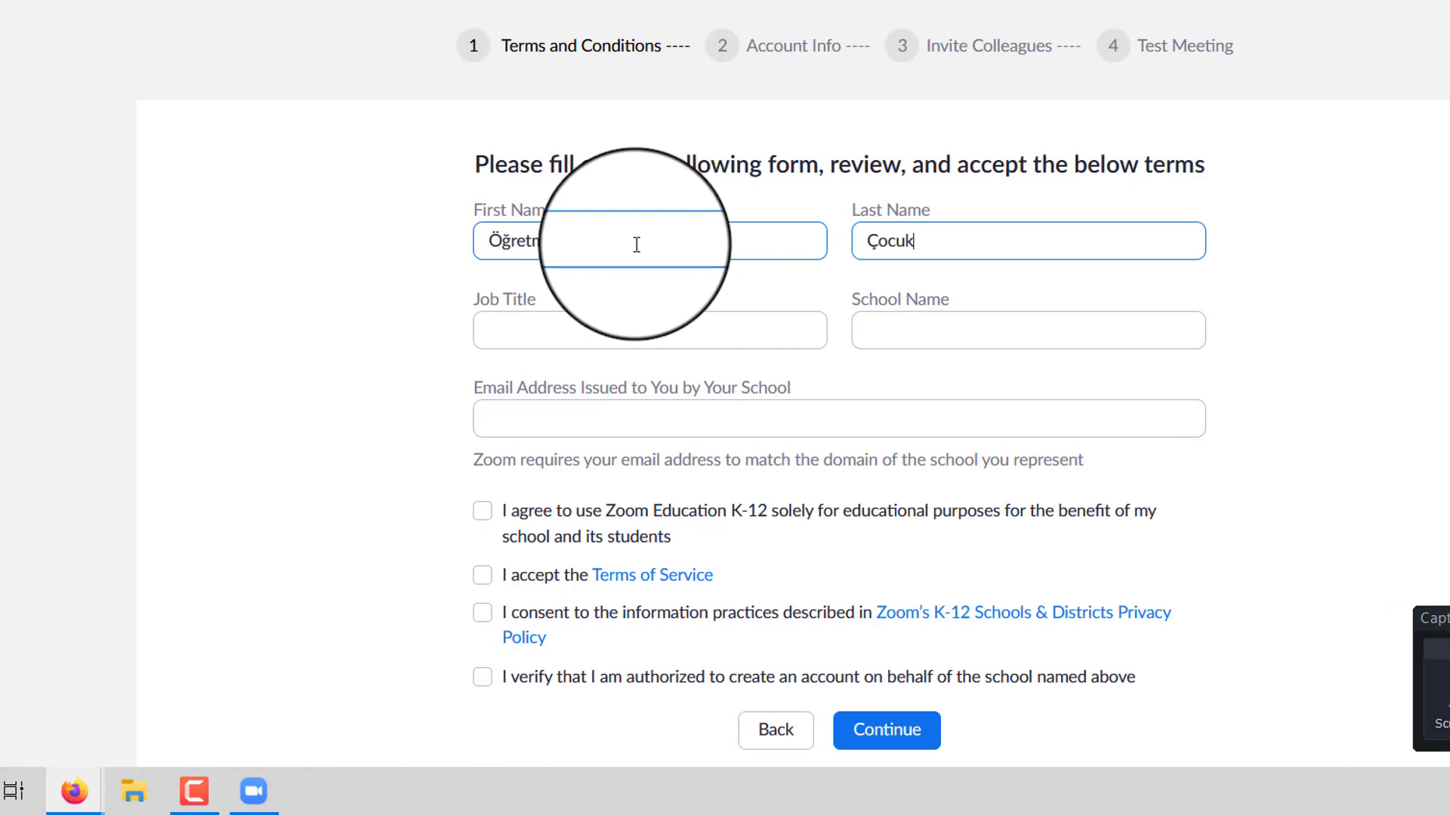
drag(559, 240, 463, 238)
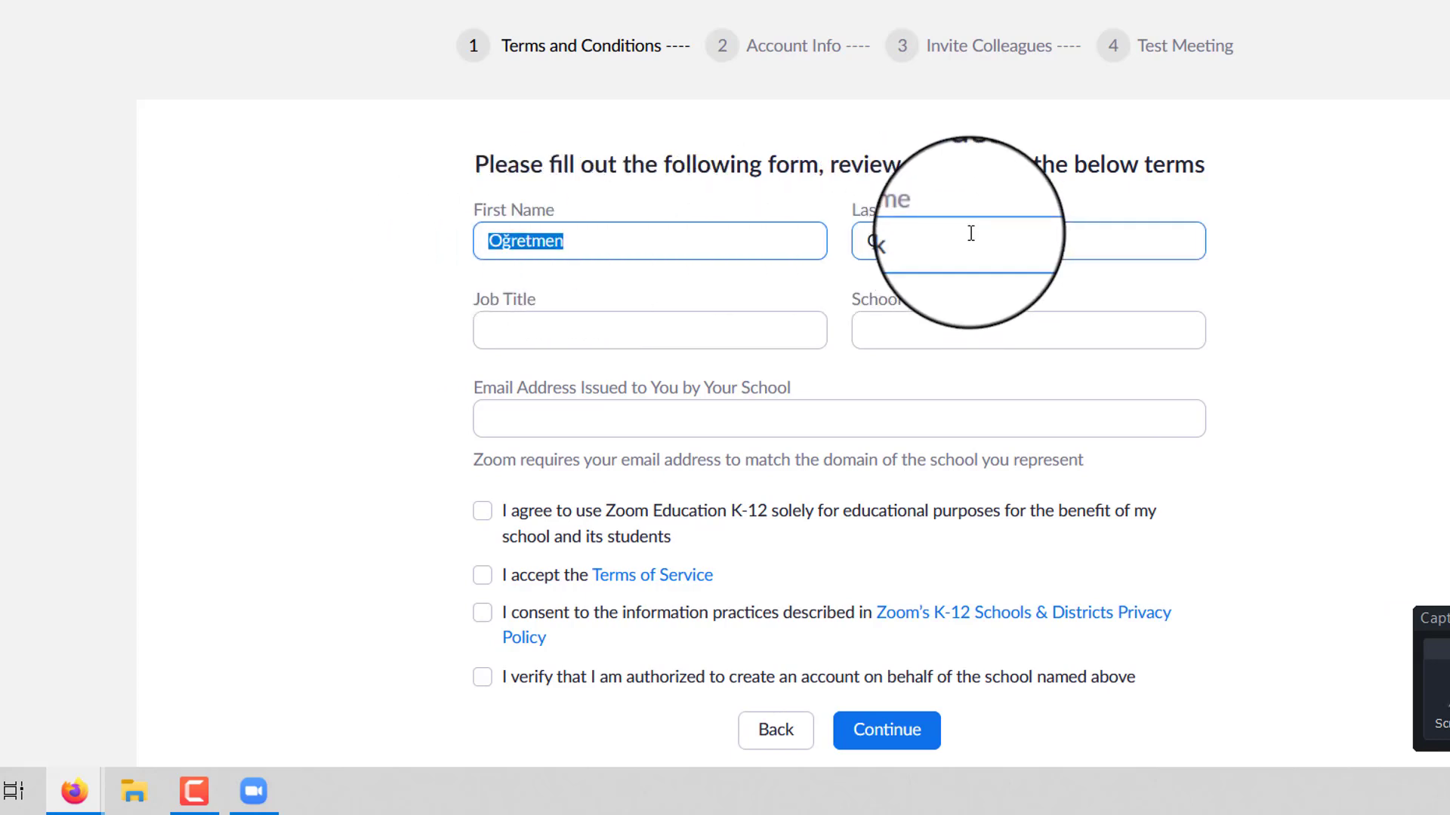
drag(972, 238, 831, 236)
- Fill in job title Öğretmen, school name cumhuriyet okulu, and the school email address
click(620, 328)
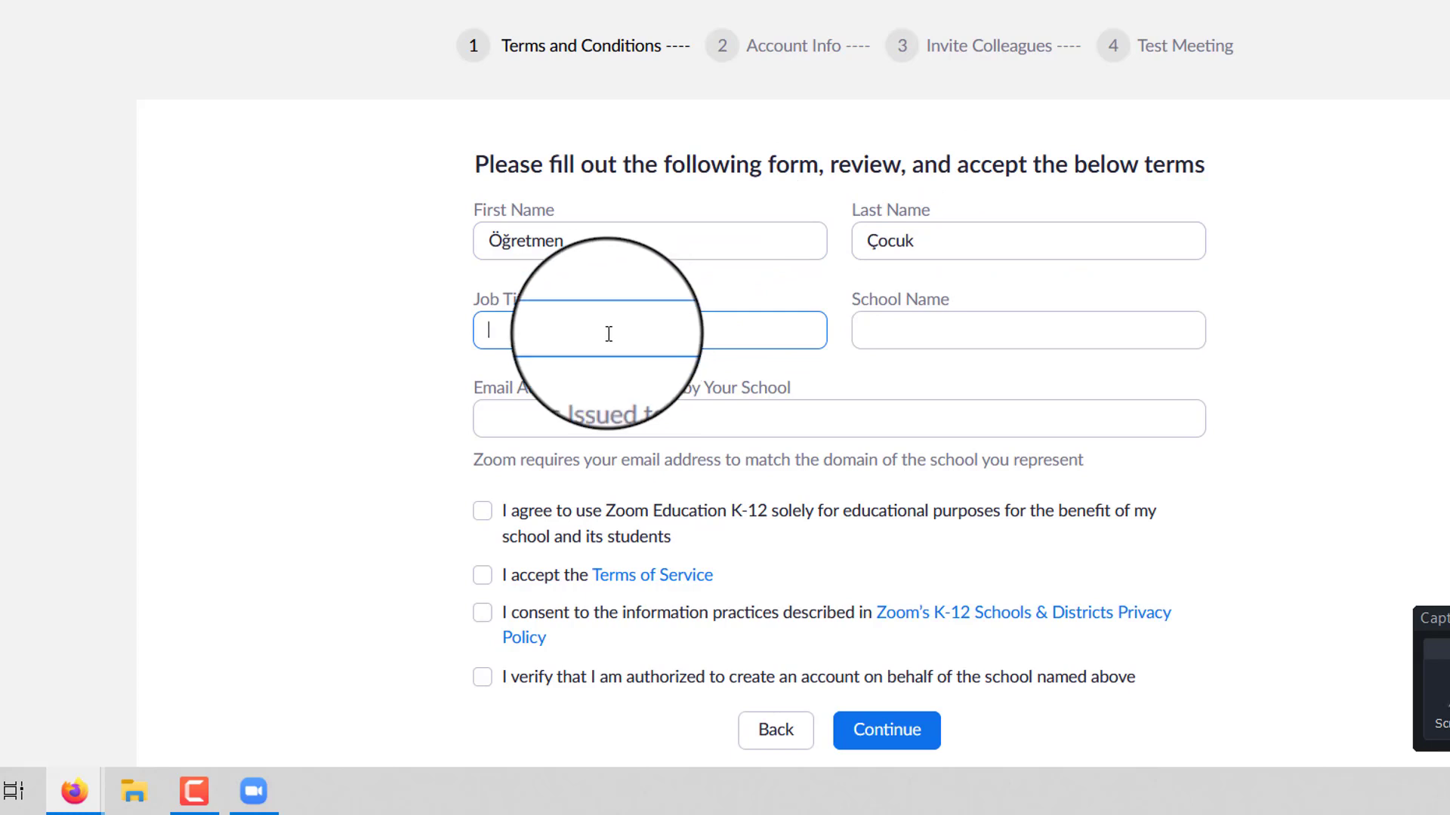
text(Öğretmen)
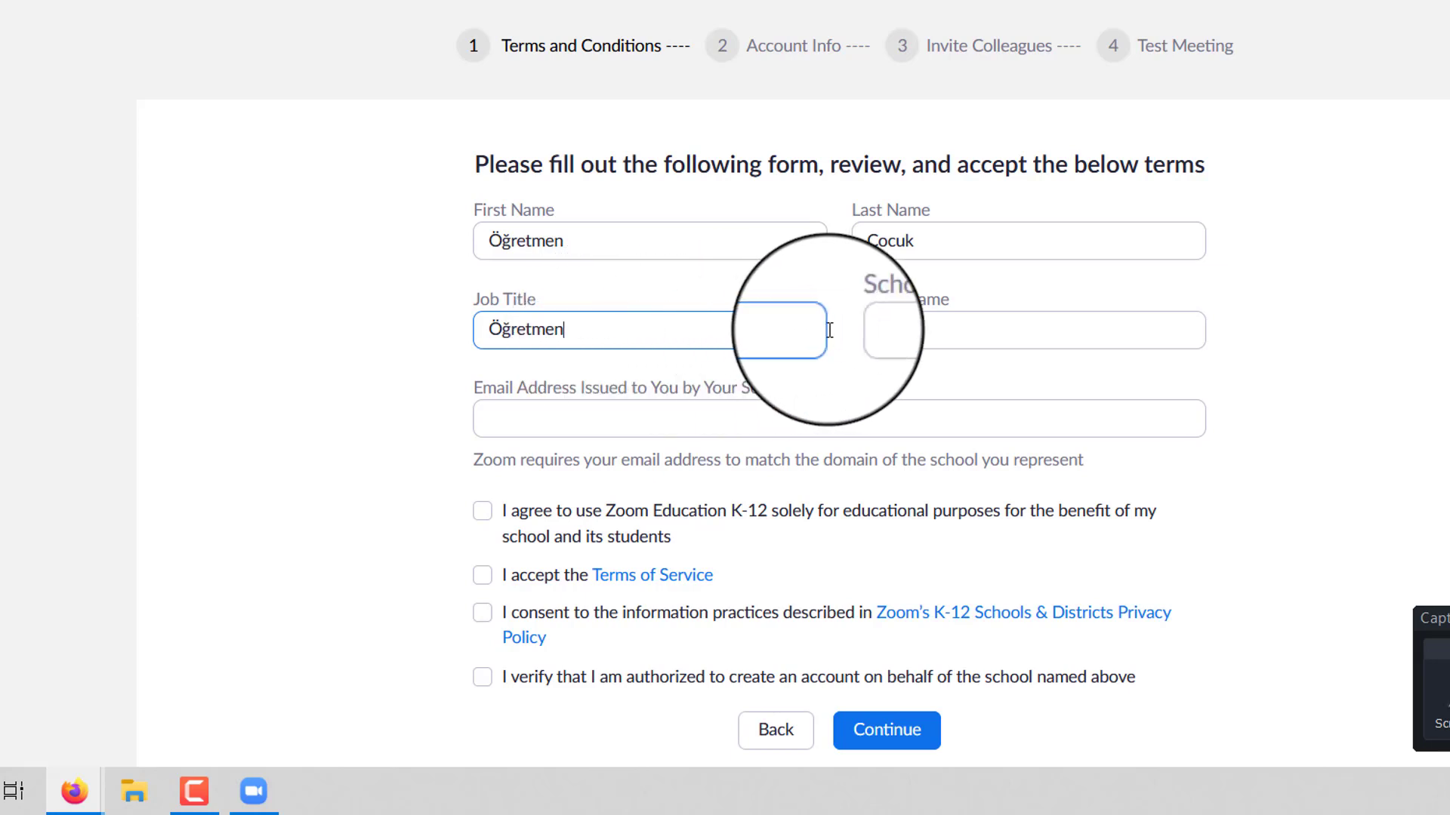
click(878, 338)
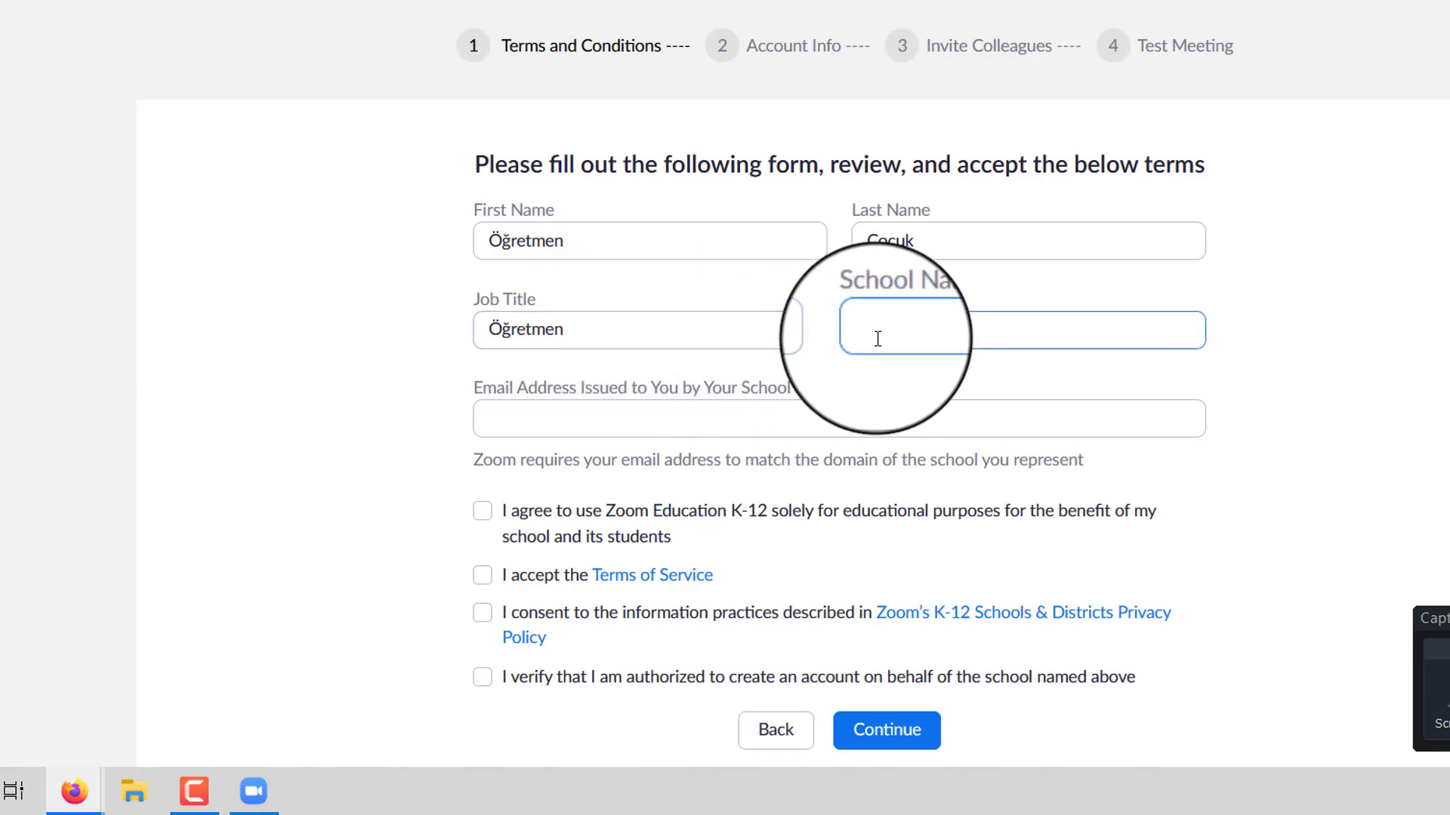
text(cumhuriyet okulu)
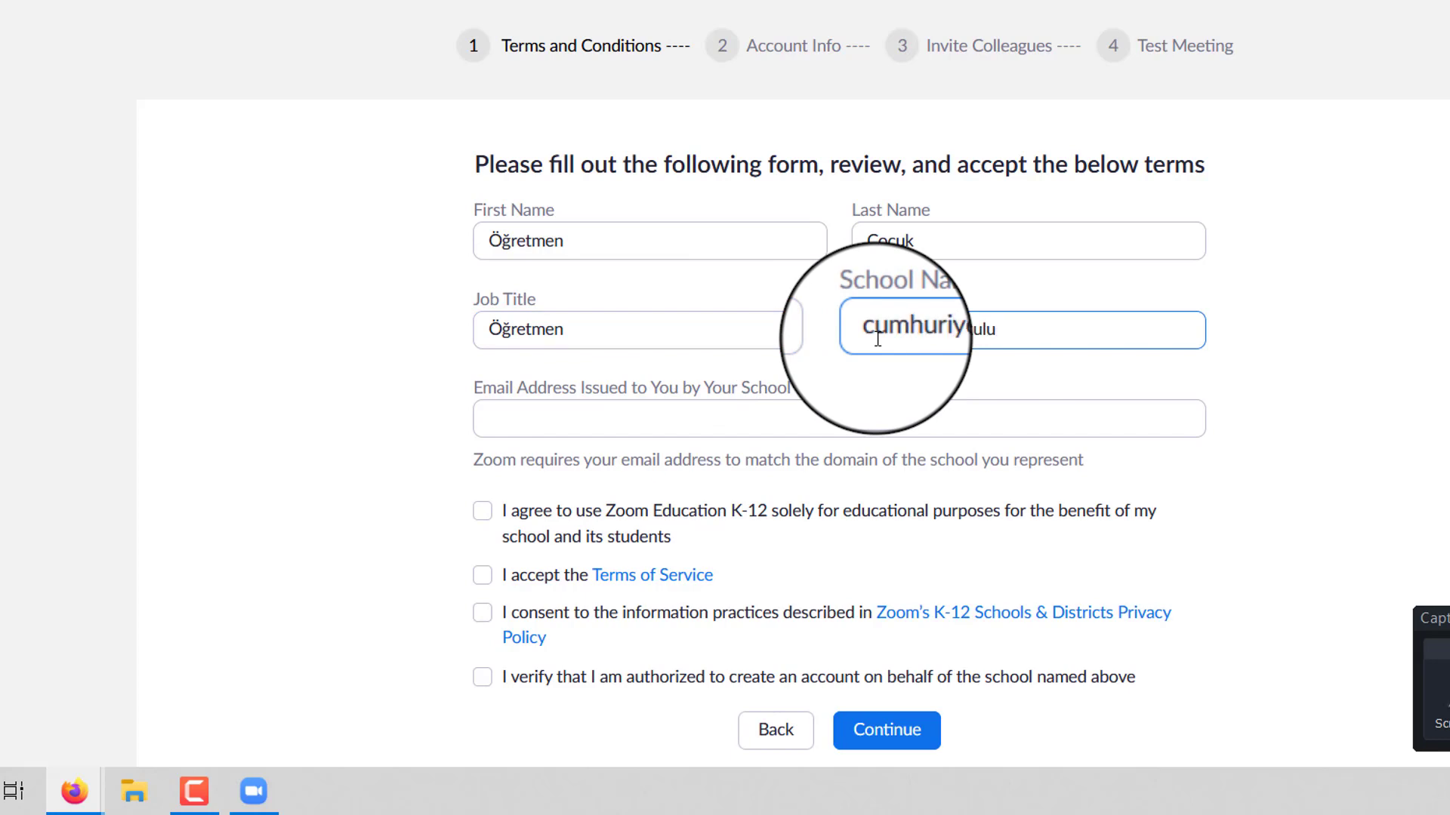
scroll(581, 324, down, 2)
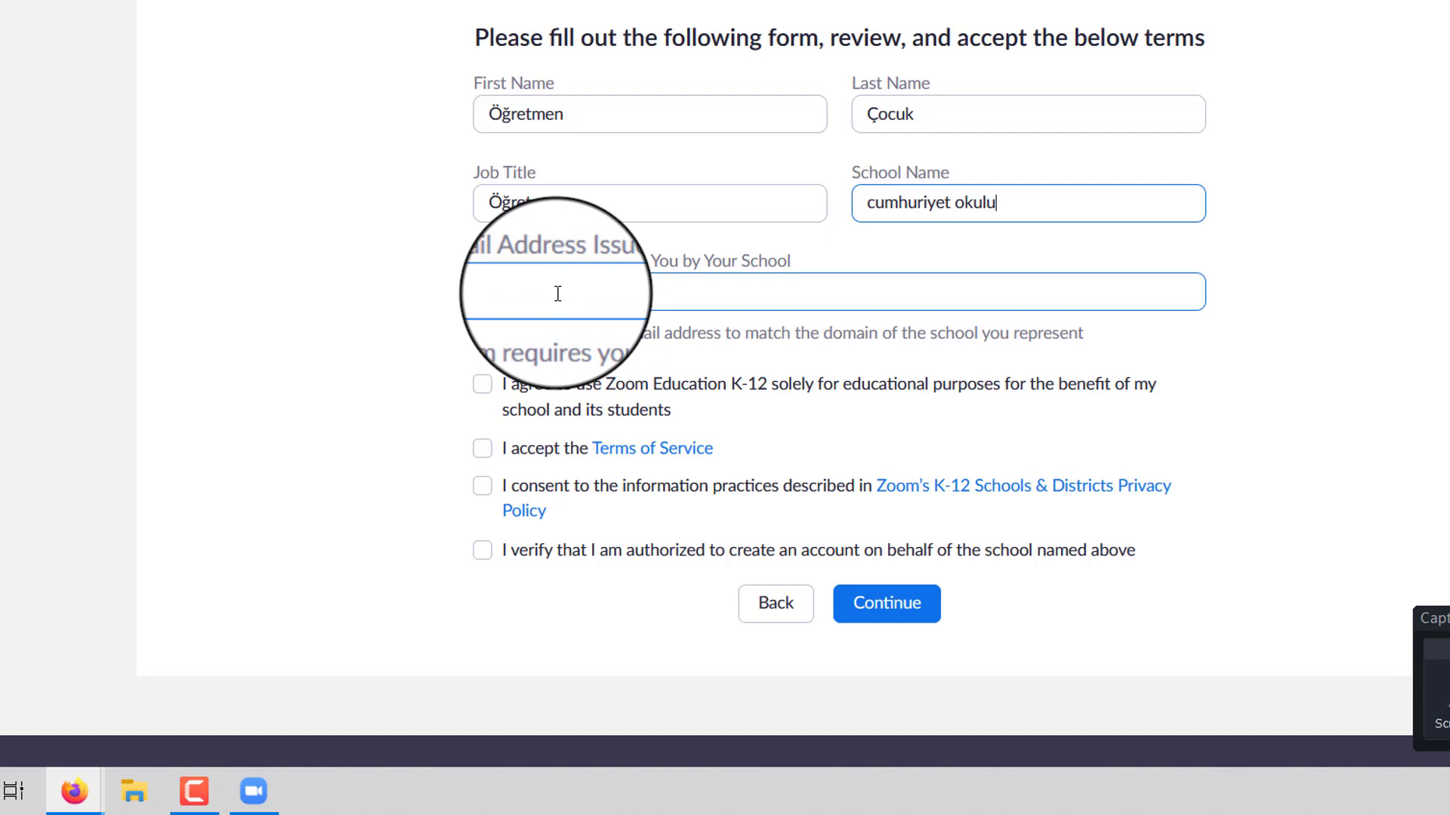
click(558, 293)
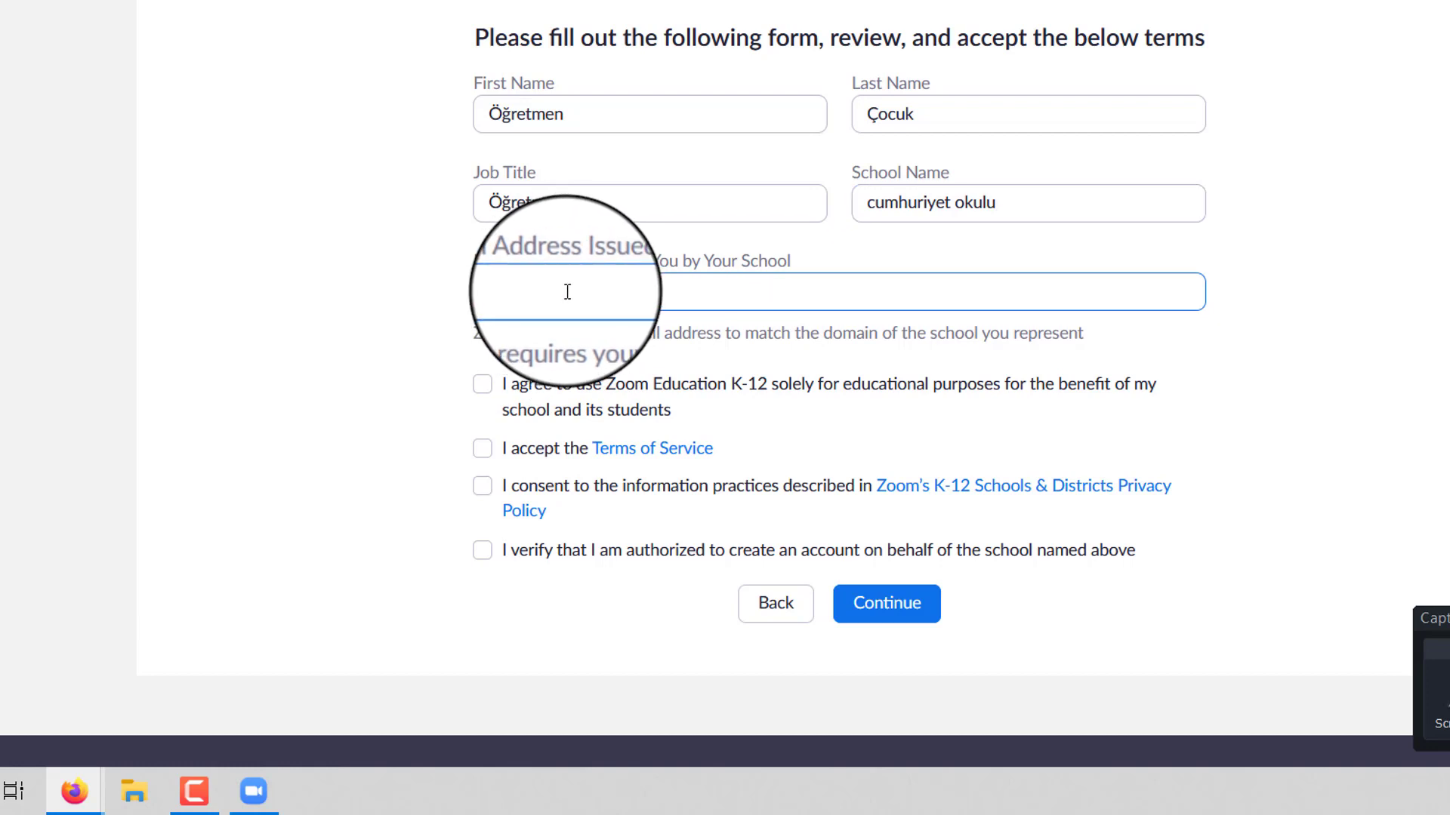
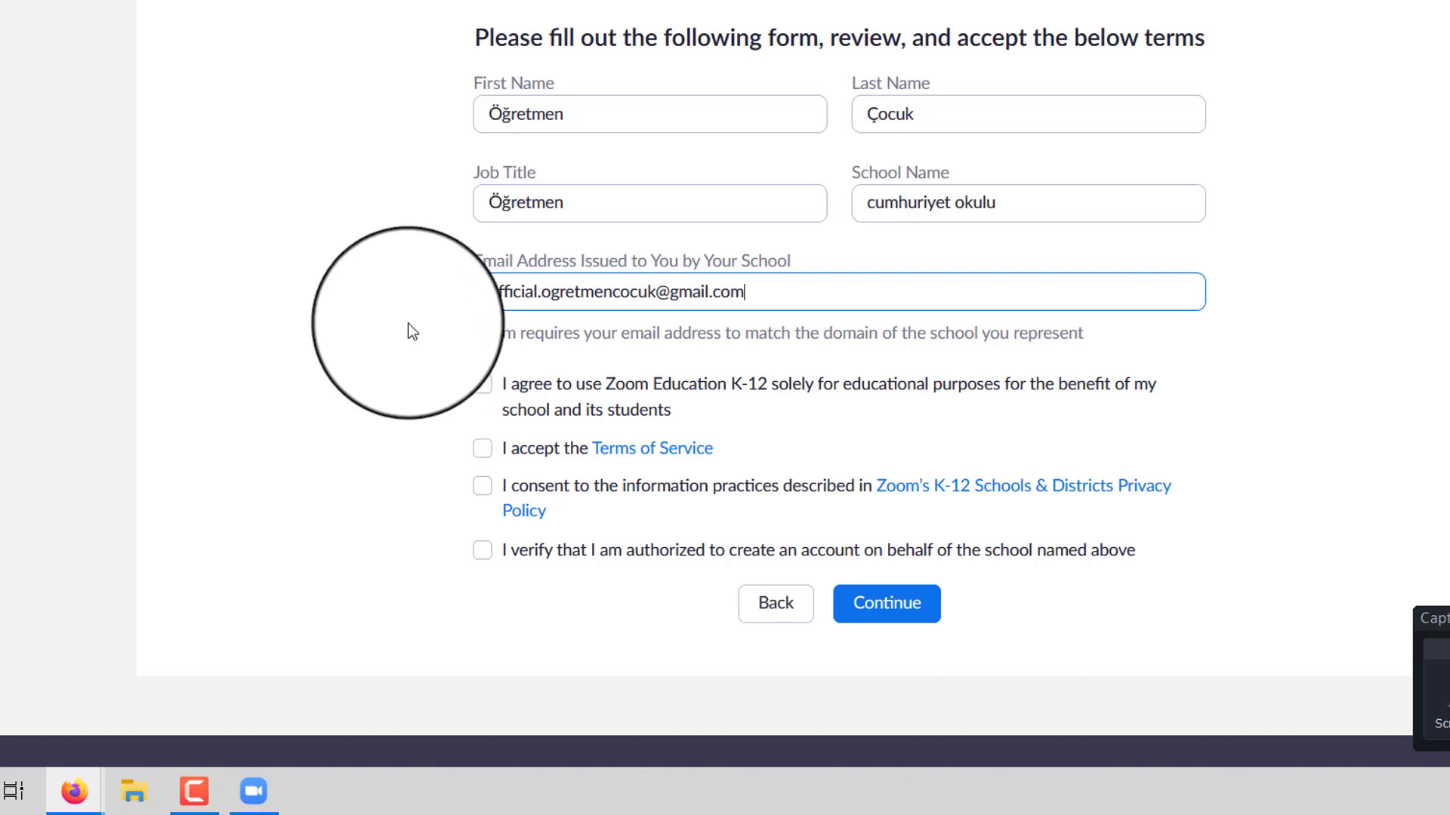
- Tick all four agreement checkboxes and submit the school sign-up form
scroll(411, 332, down, 2)
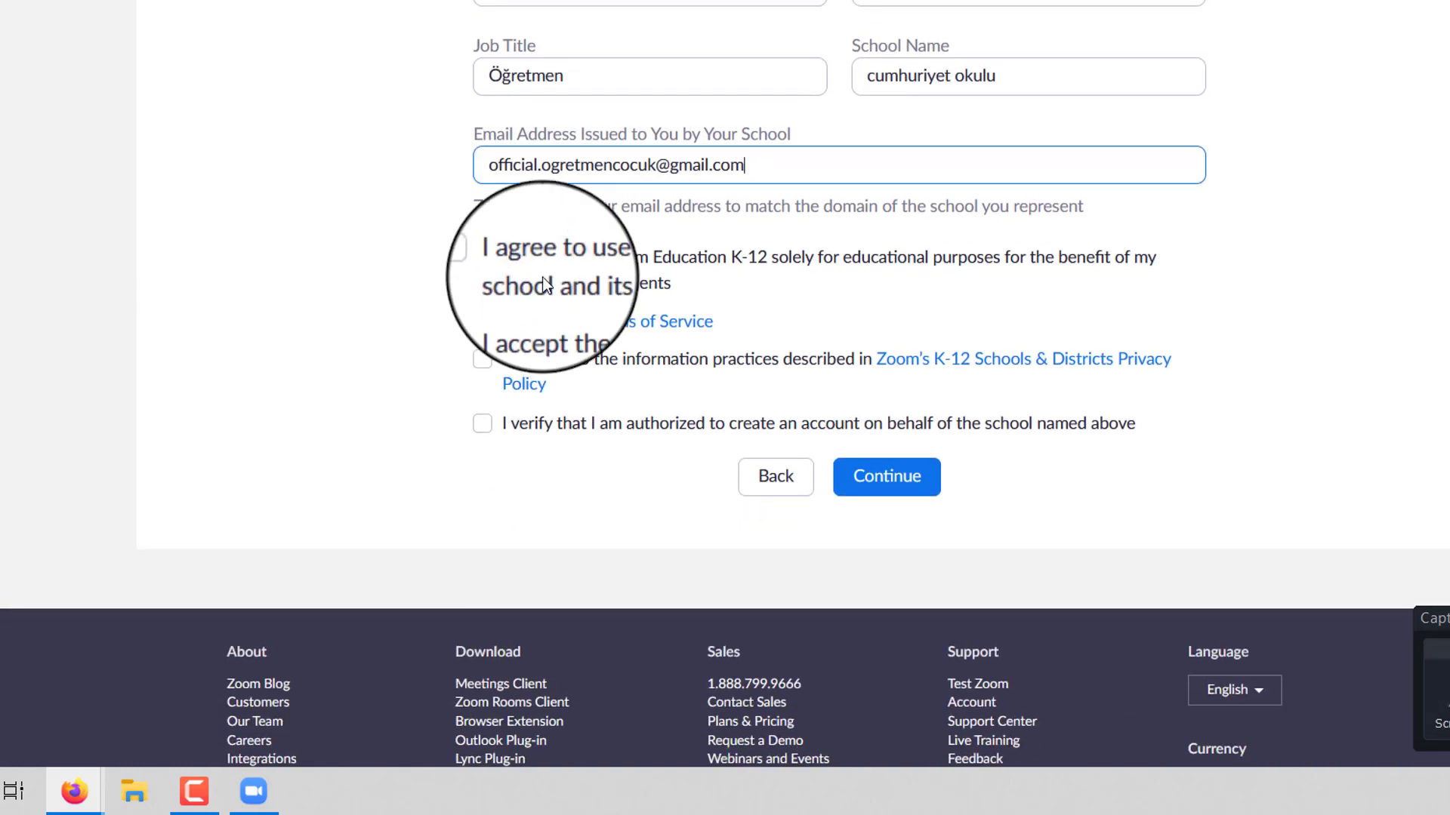
click(483, 258)
click(485, 319)
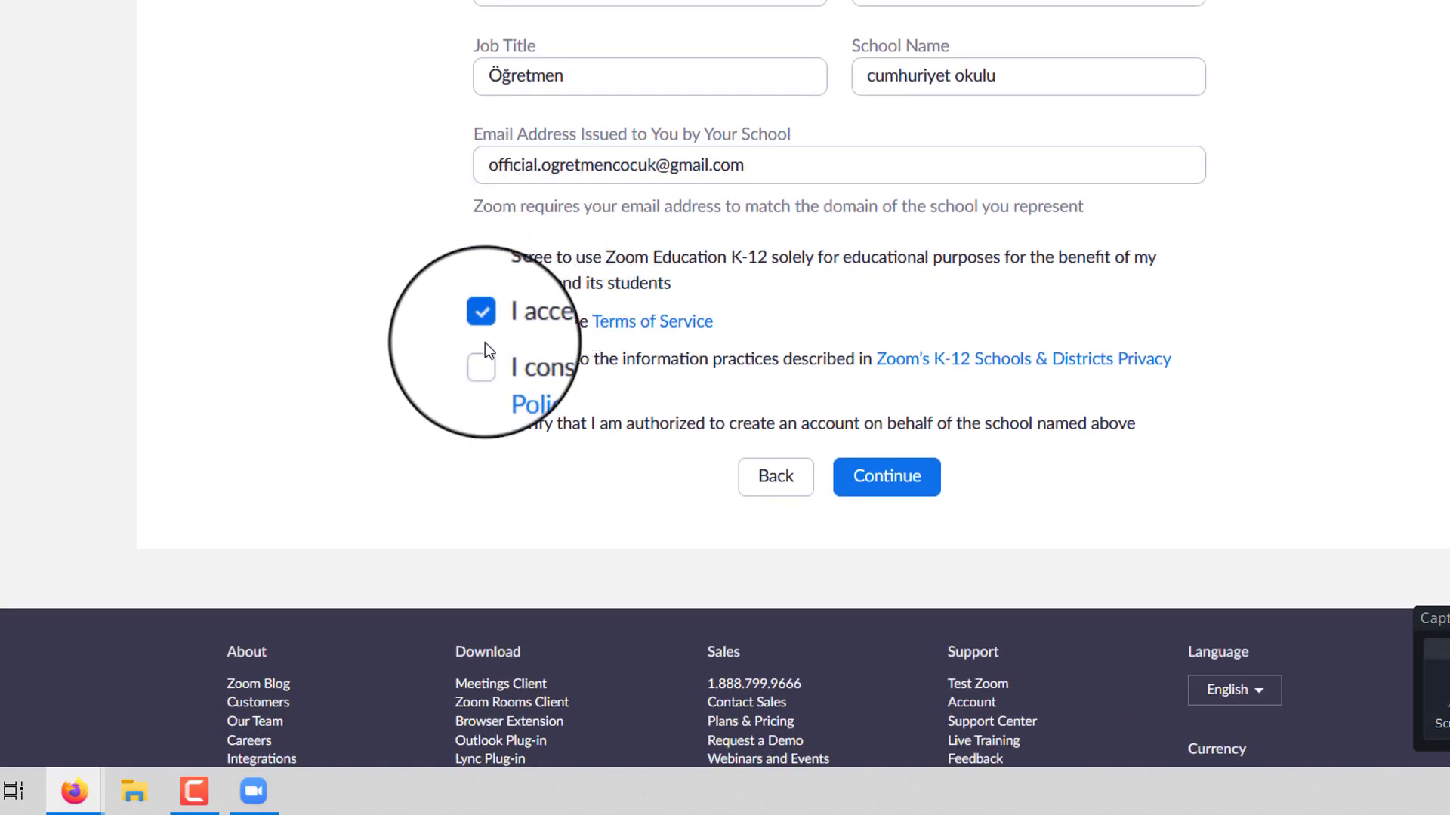
click(483, 361)
click(482, 423)
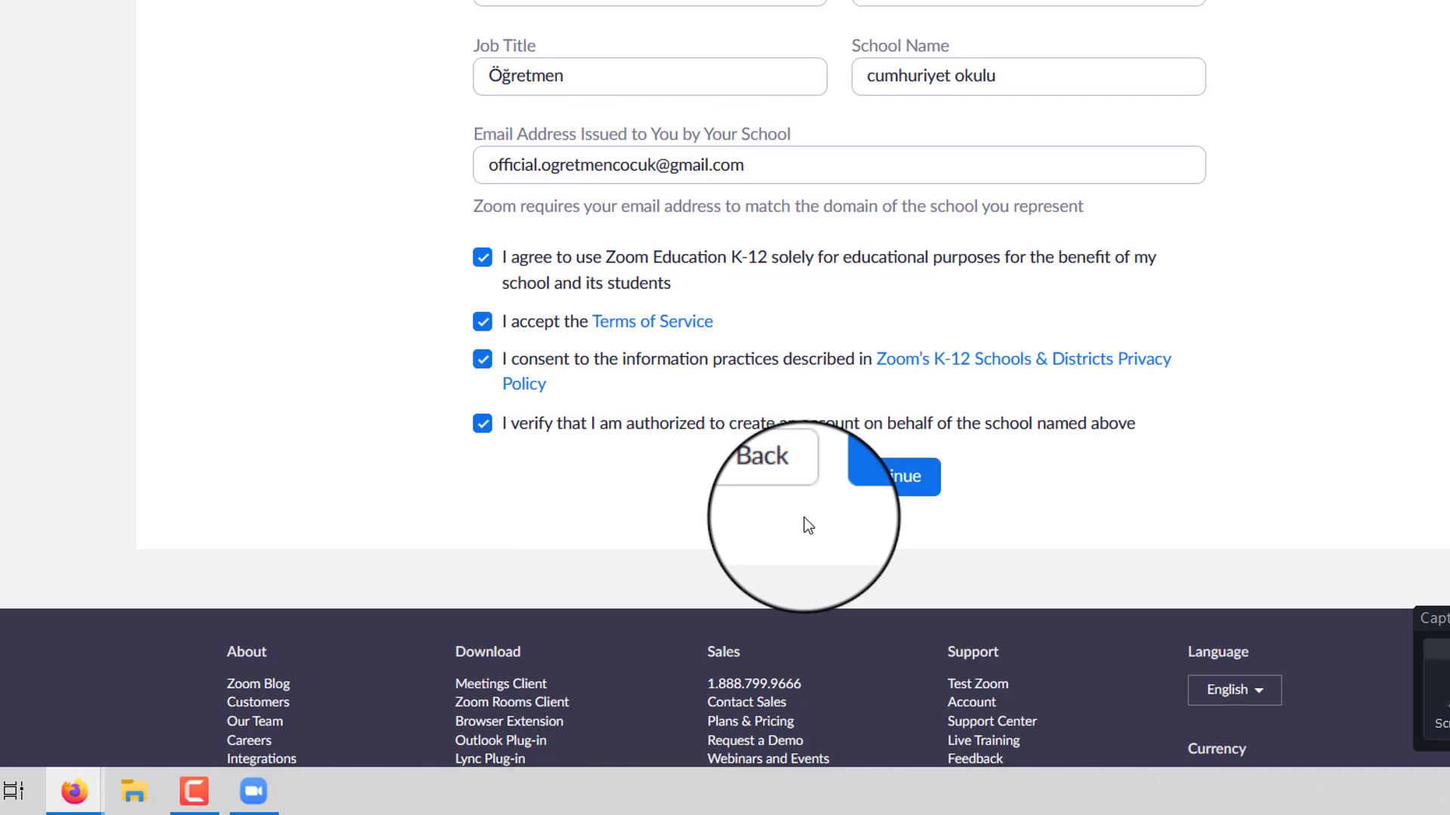
click(876, 480)
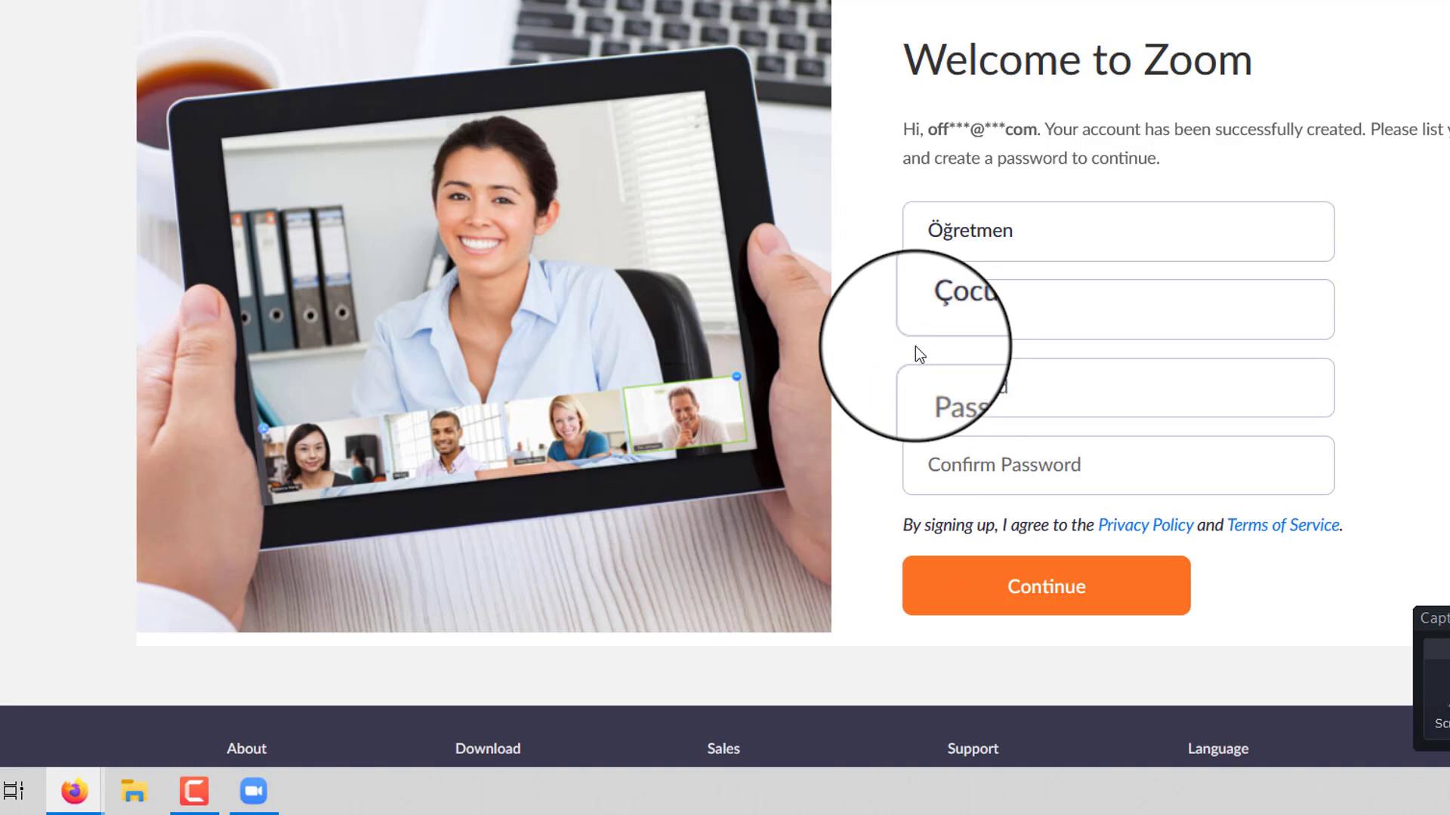
- Enter an account password, retyping it to satisfy the password rules
click(987, 370)
scroll(990, 378, down, 3)
scroll(994, 379, up, 2)
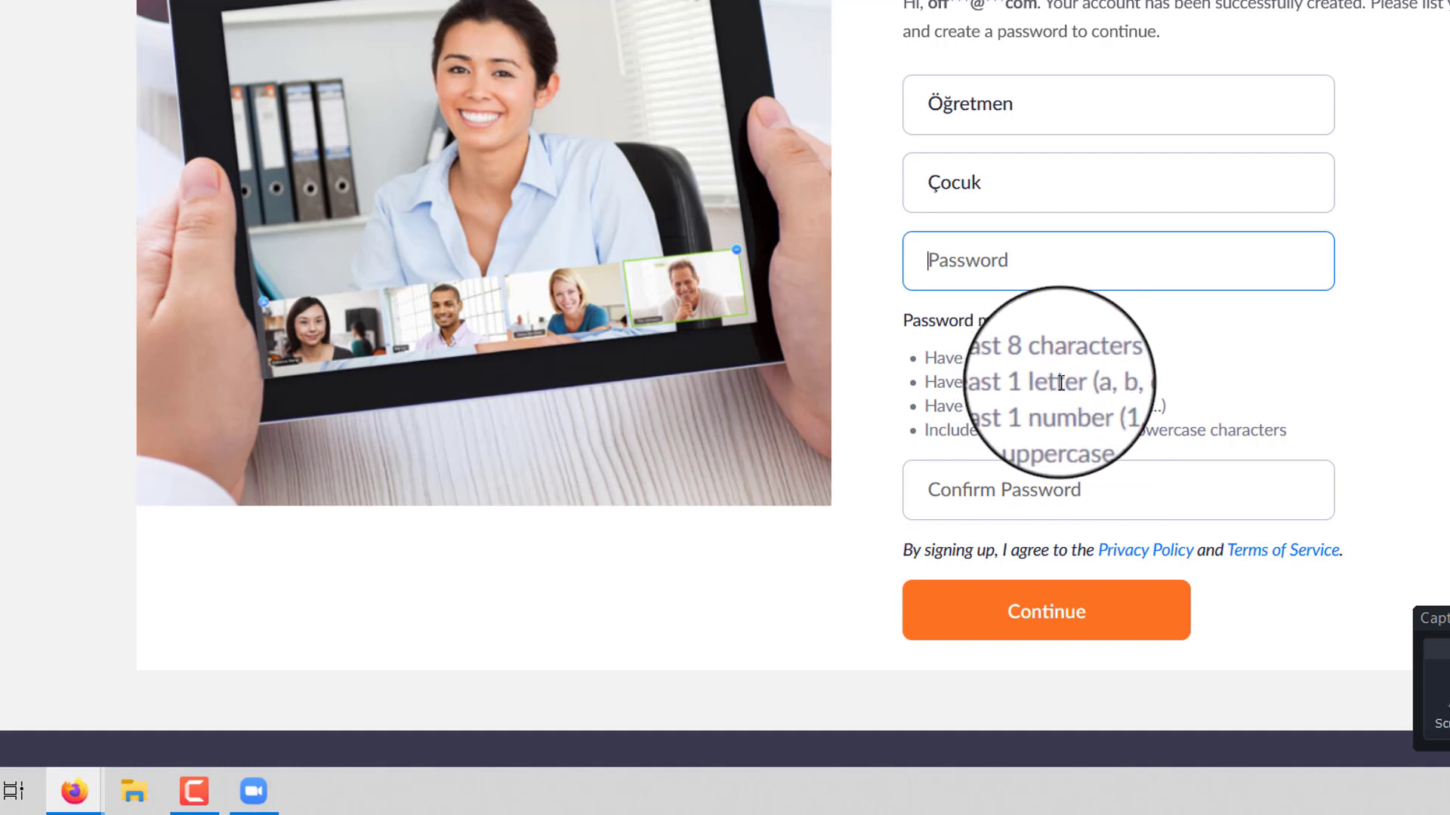
drag(1053, 382, 1013, 406)
click(1114, 415)
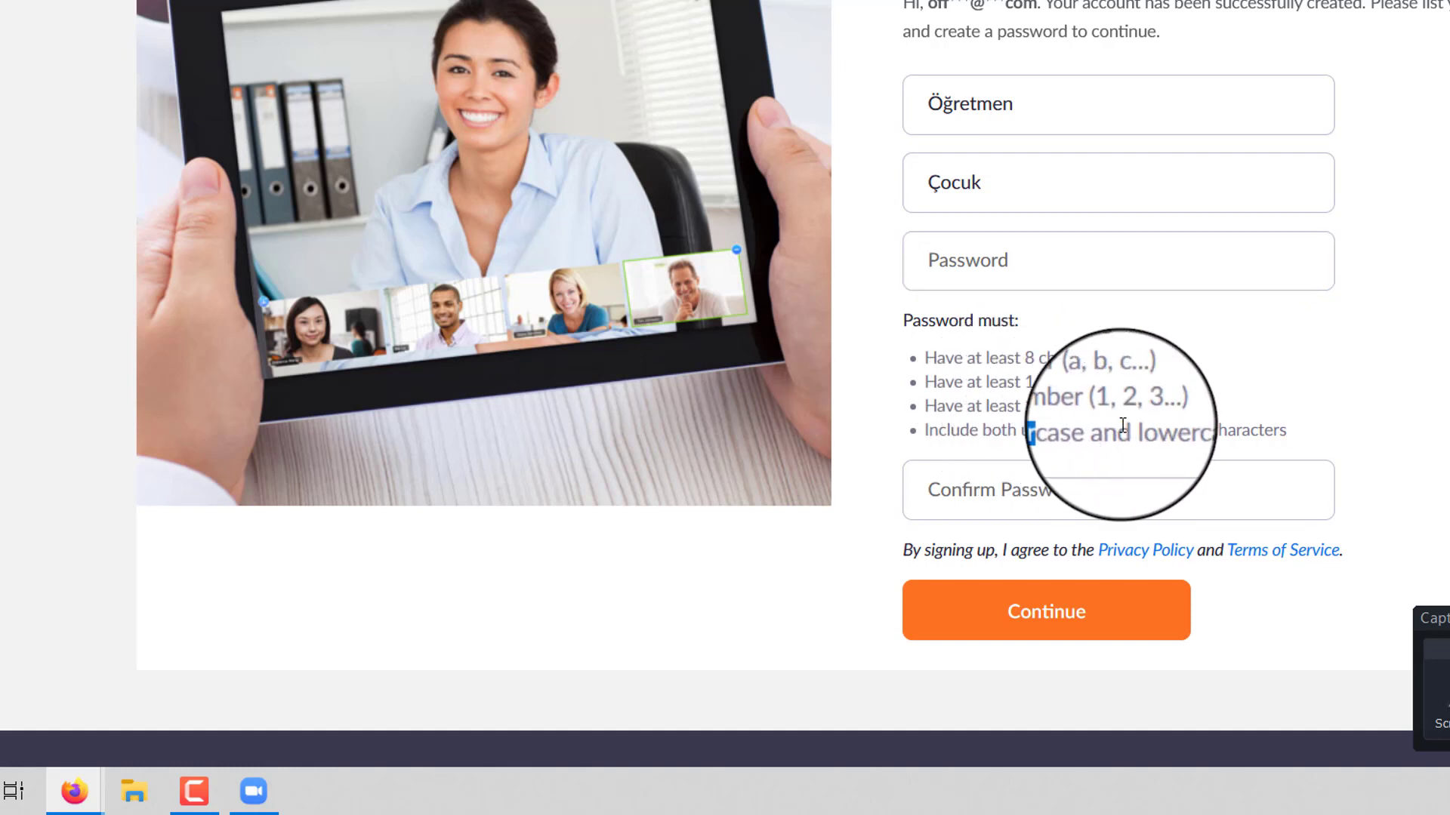
click(1020, 263)
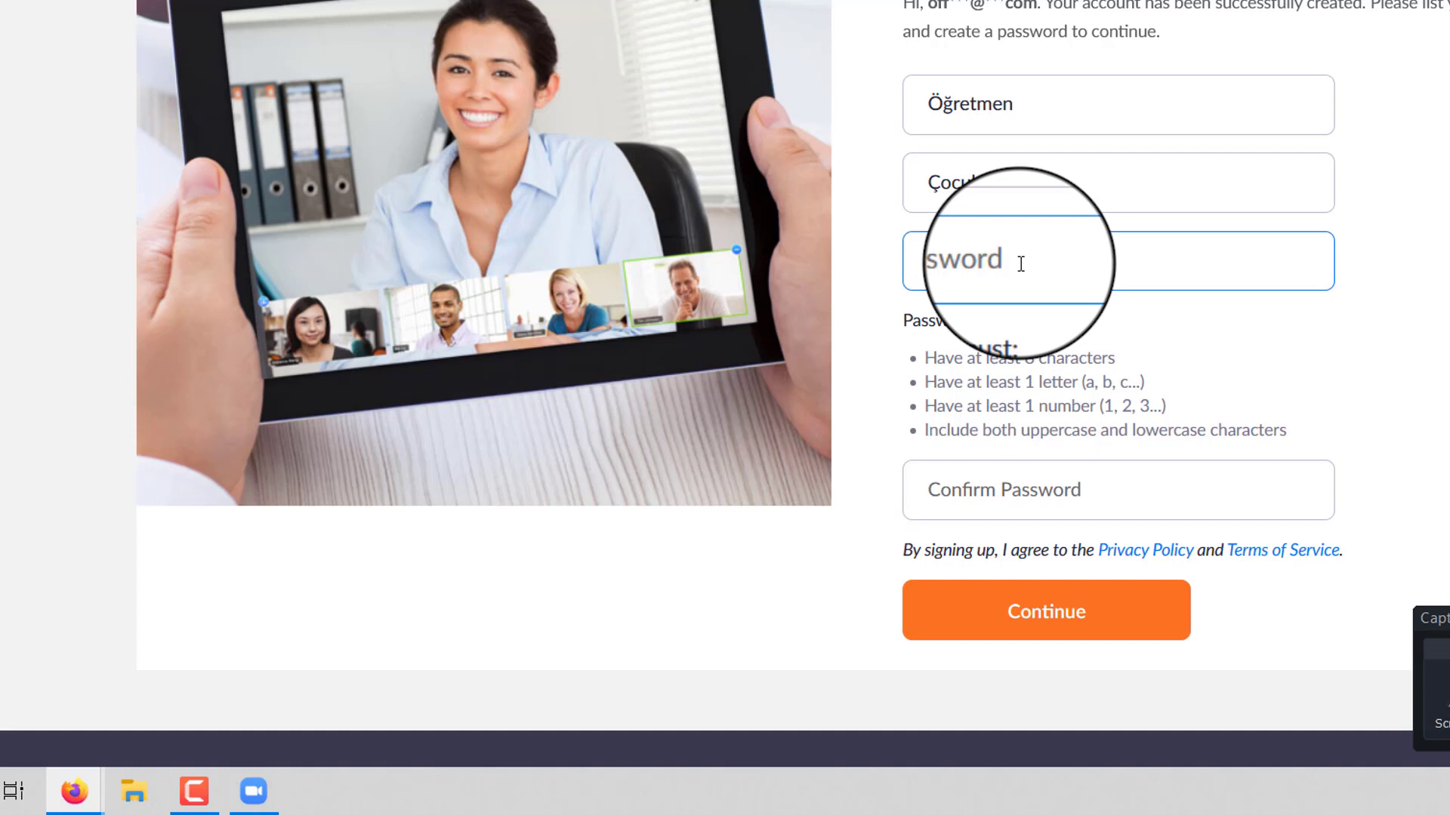
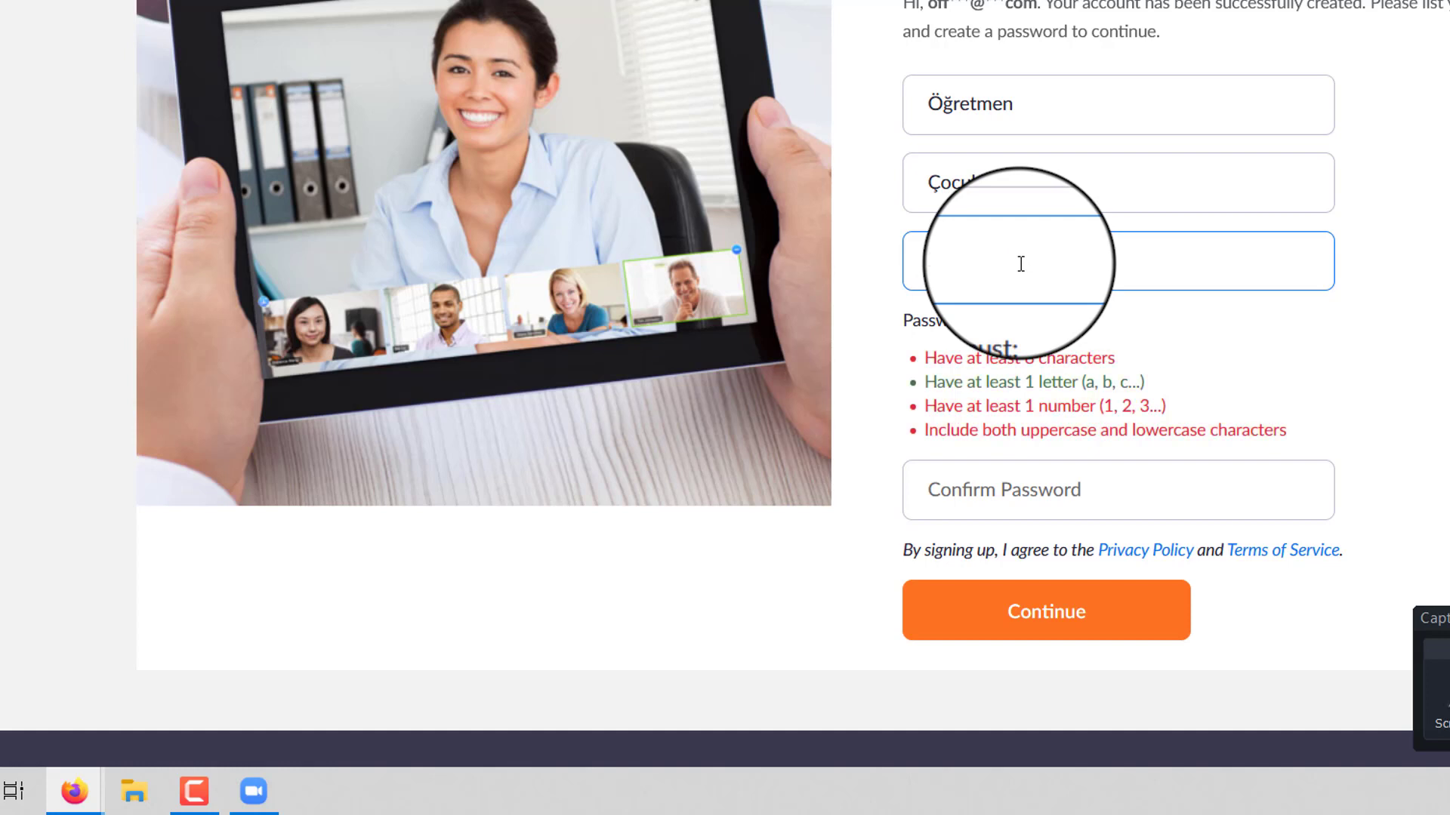
key(ctrl+a)
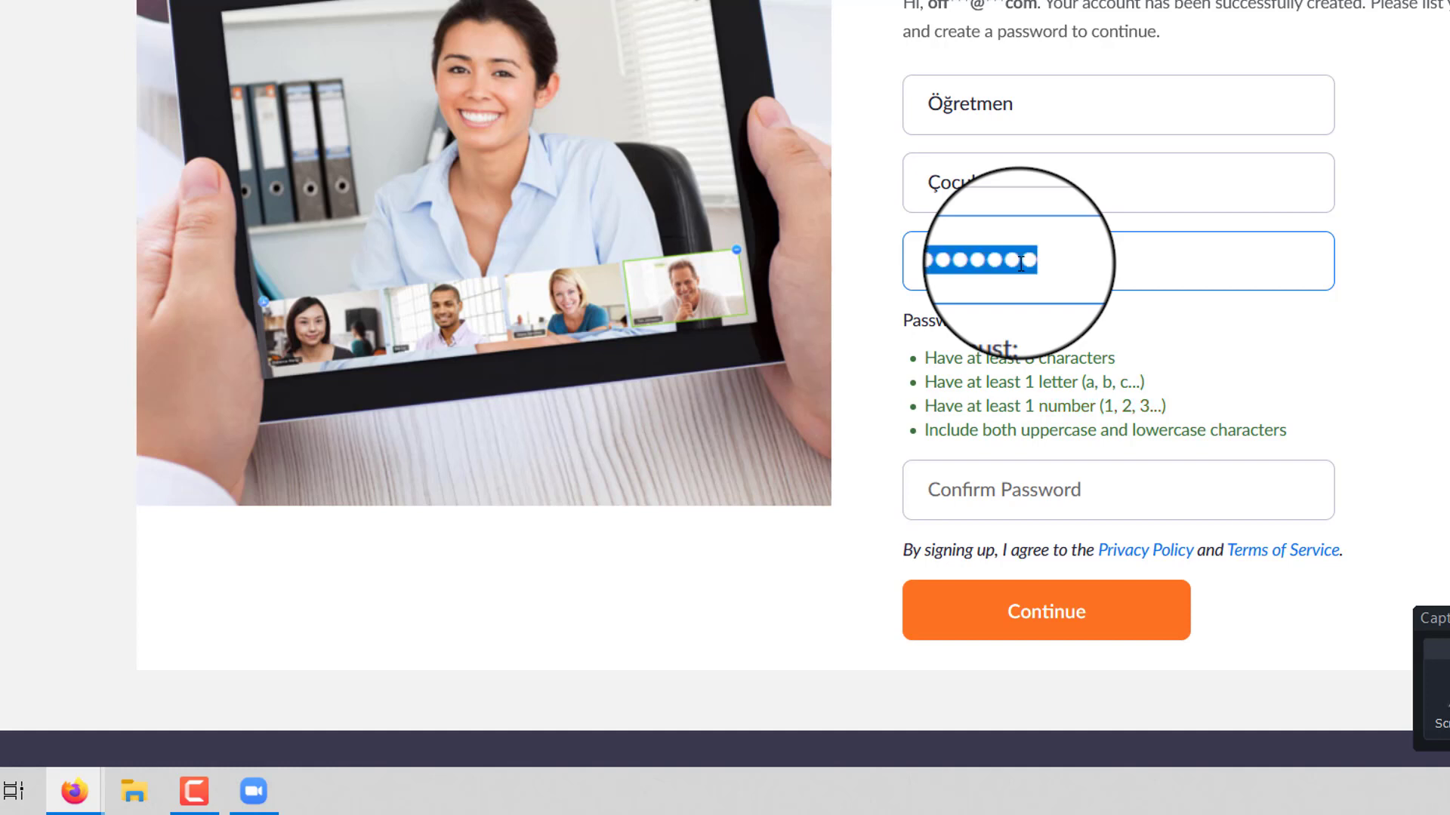
key(BackSpace)
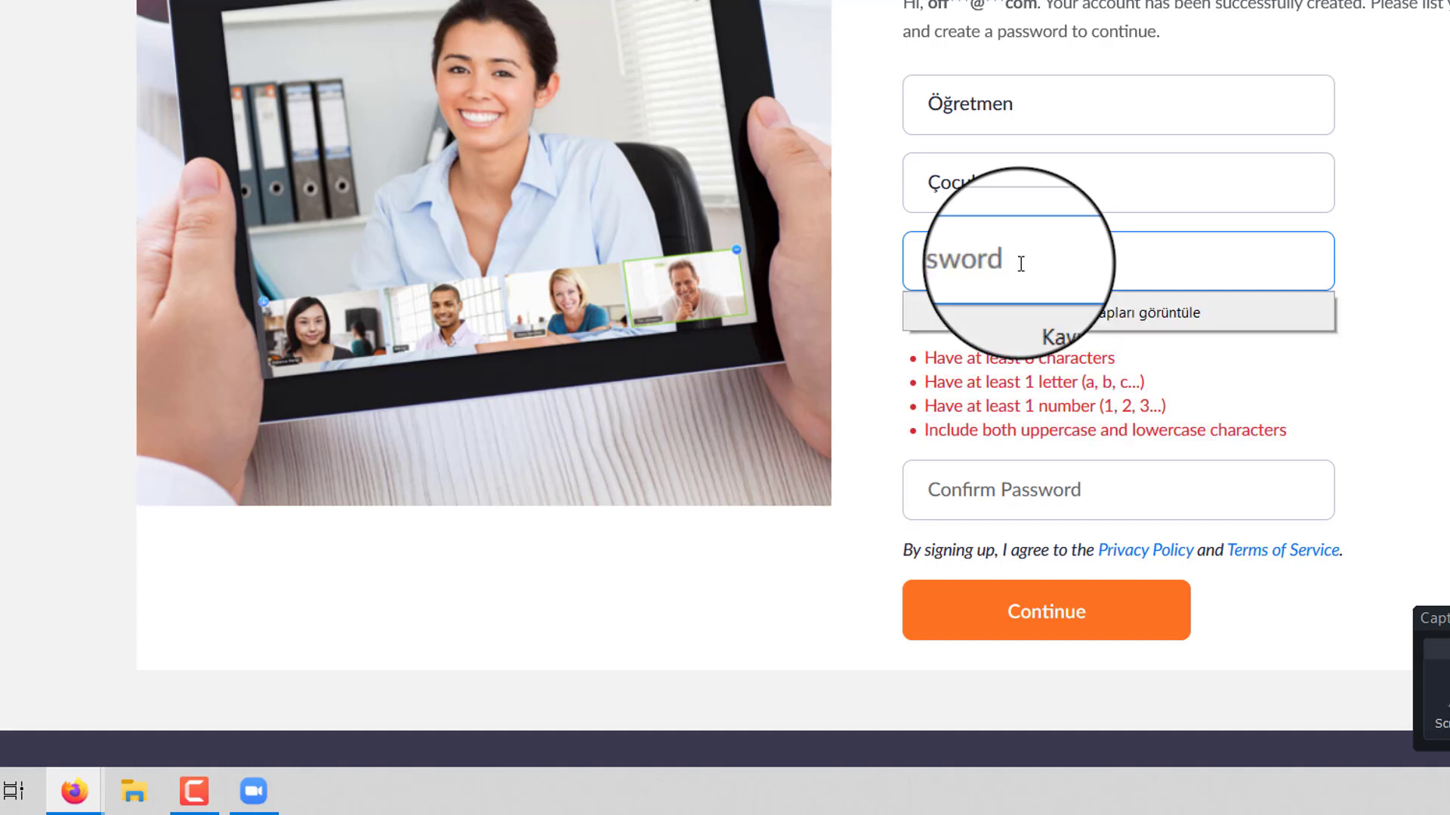
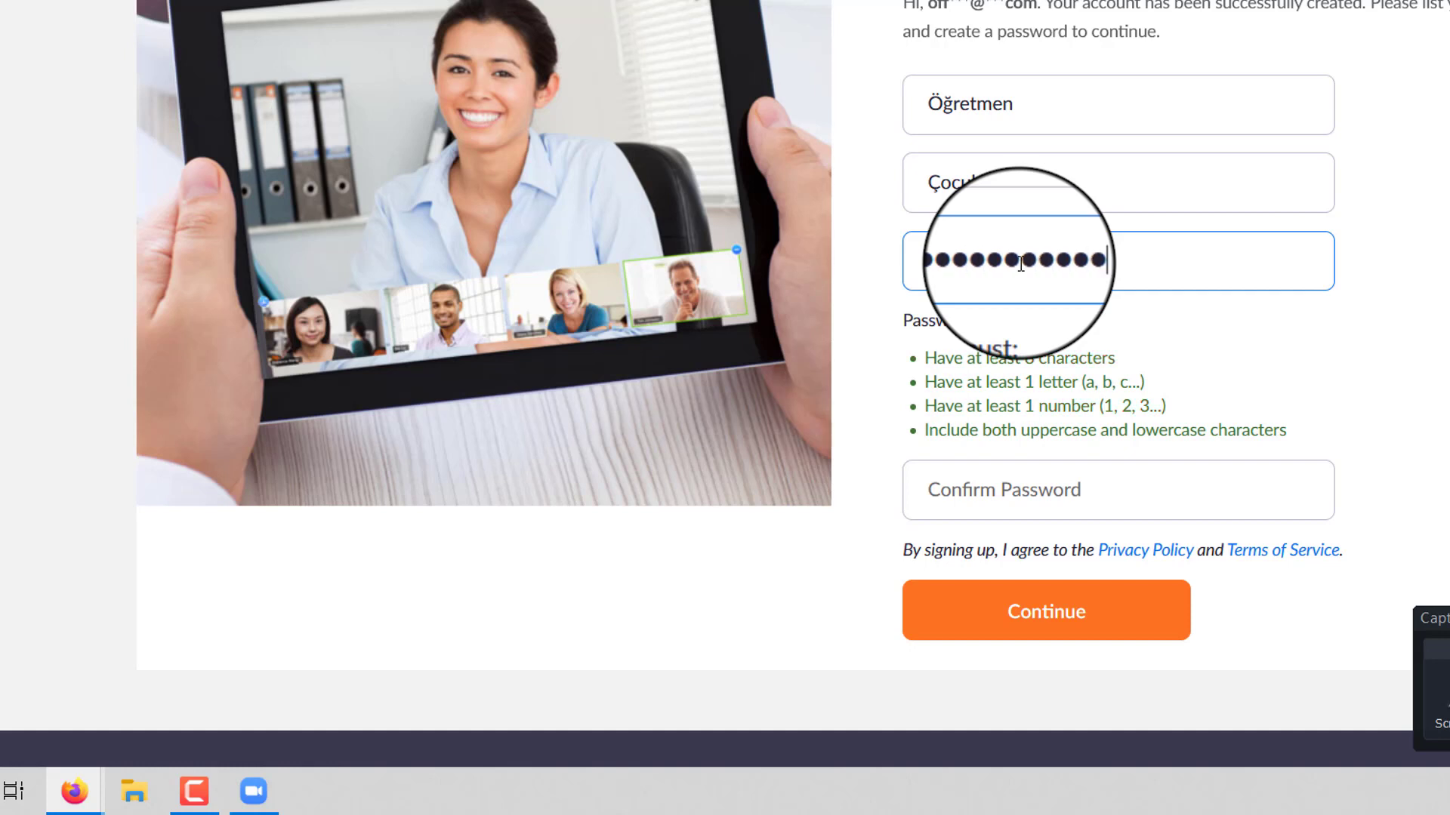
- Make Password and Confirm Password match, then create the account
click(1026, 492)
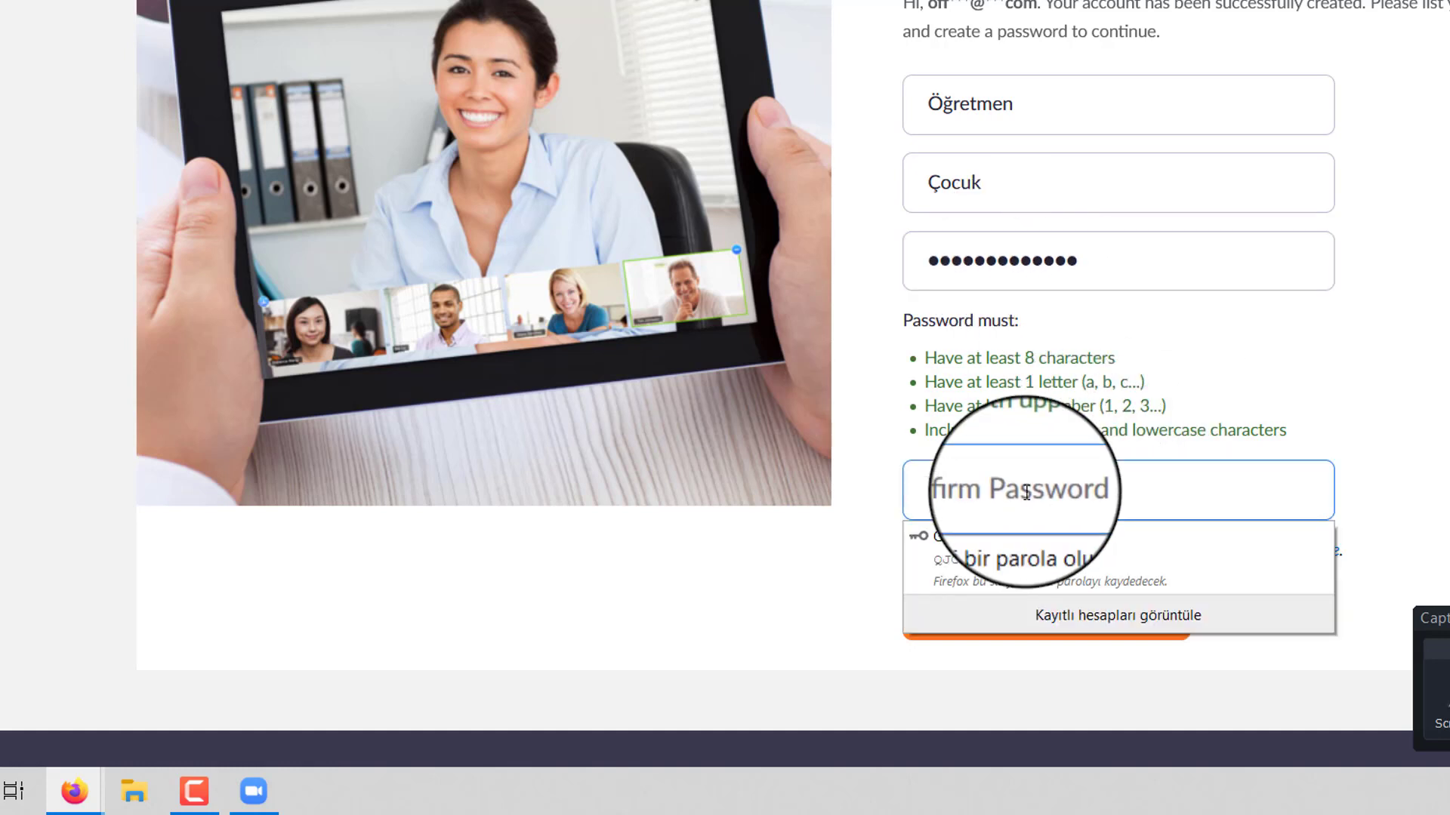
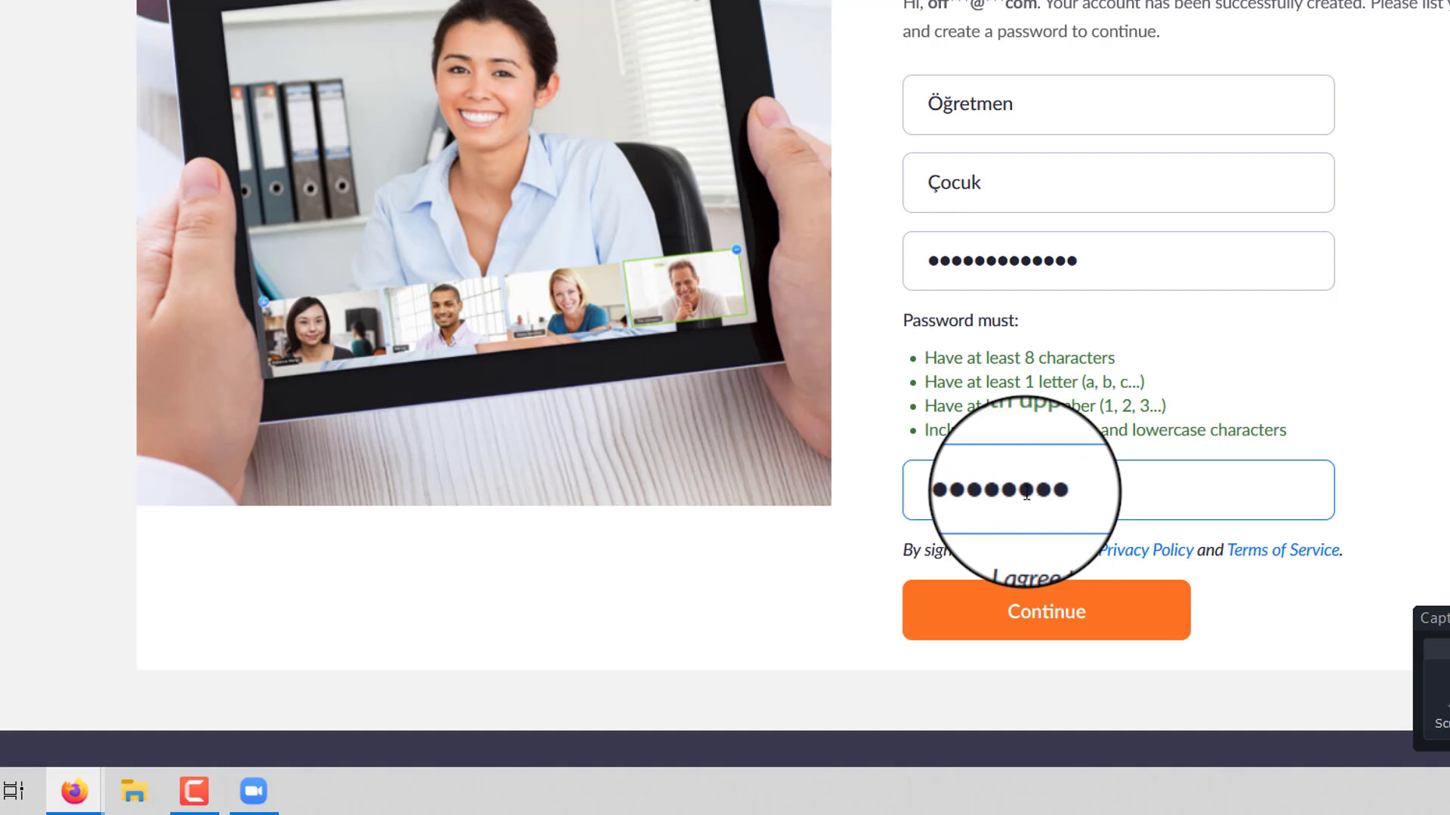
key(ctrl+a)
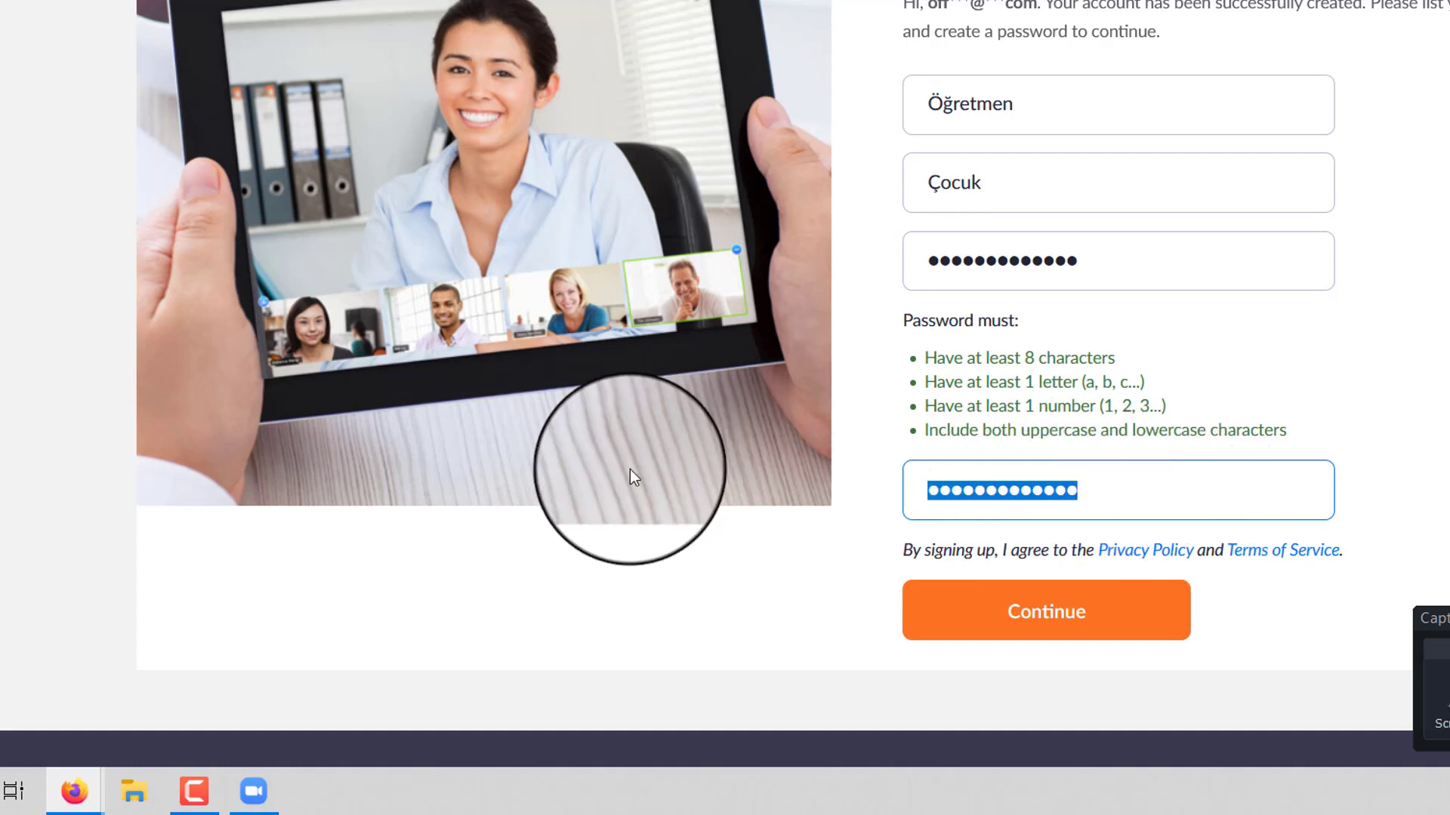
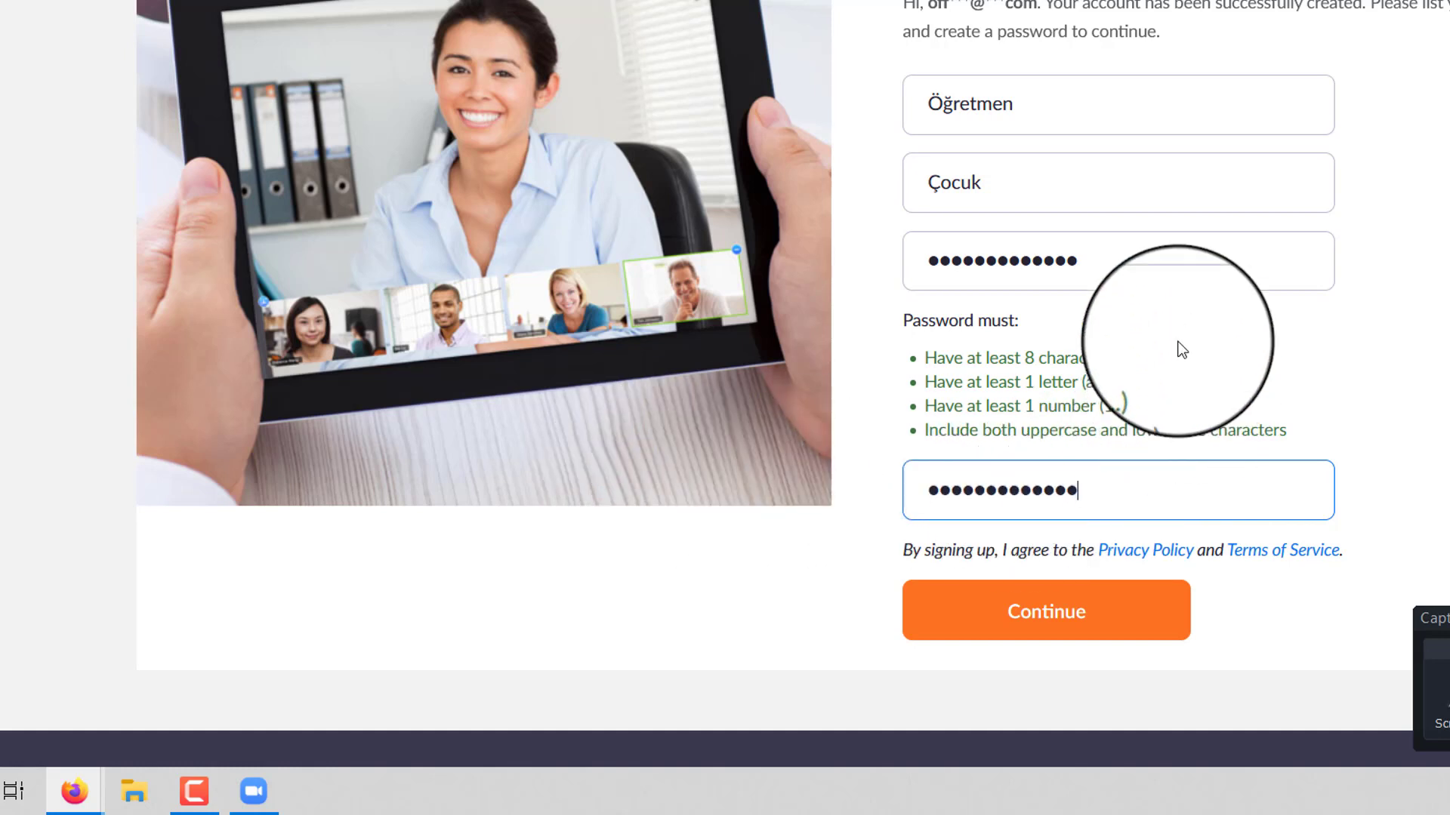
click(1138, 261)
key(ctrl+a)
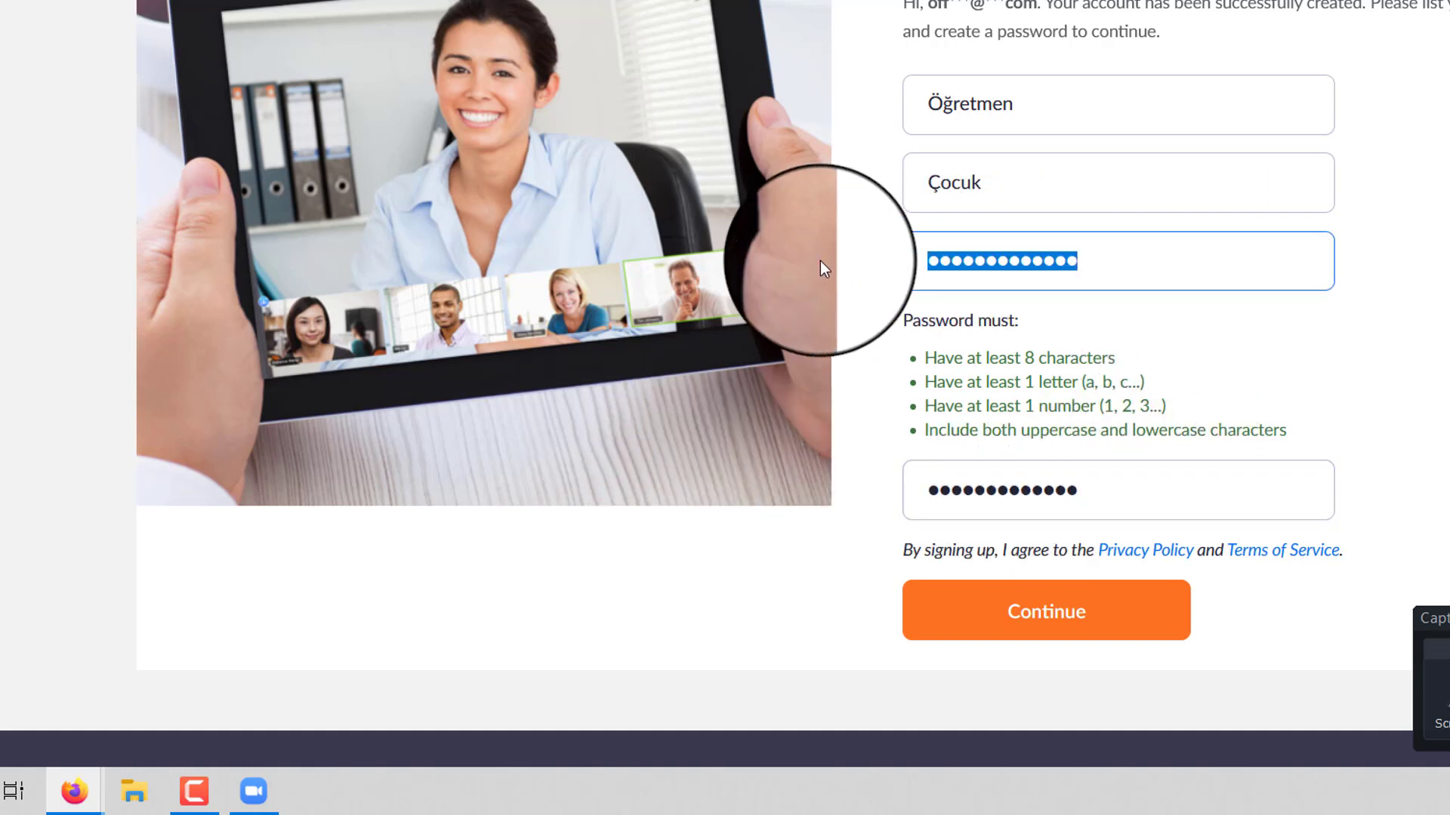
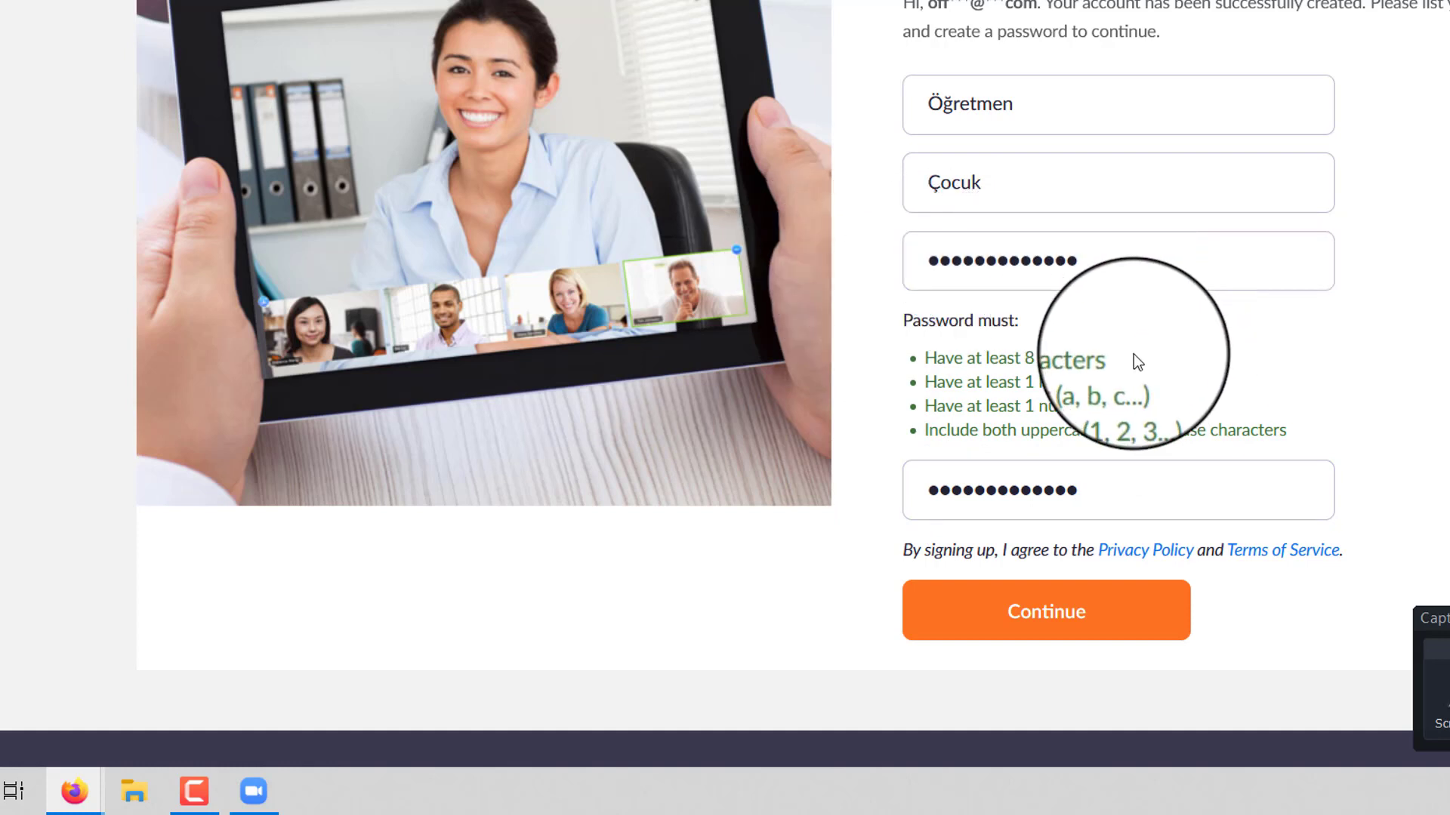
click(978, 374)
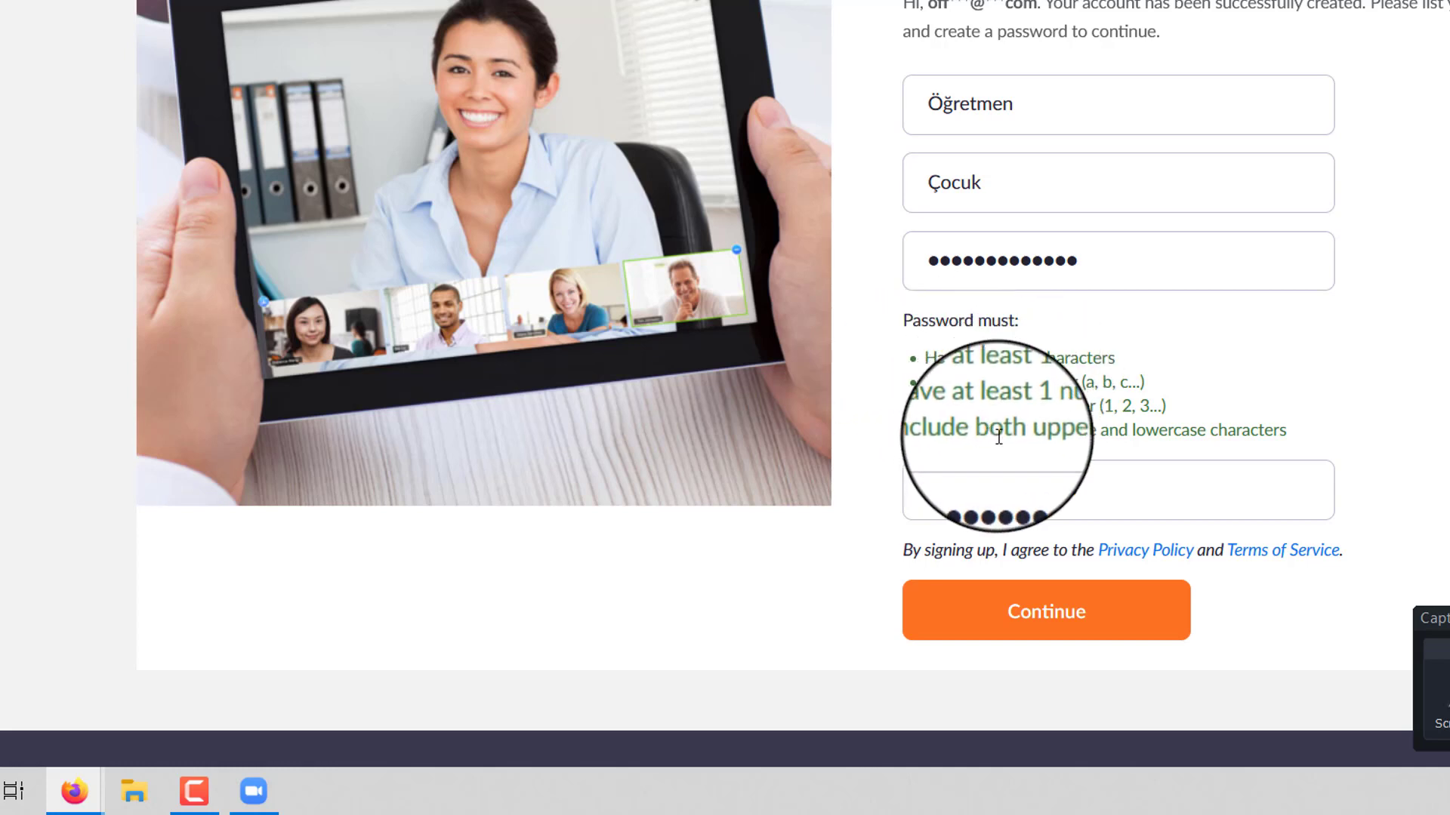
click(1068, 615)
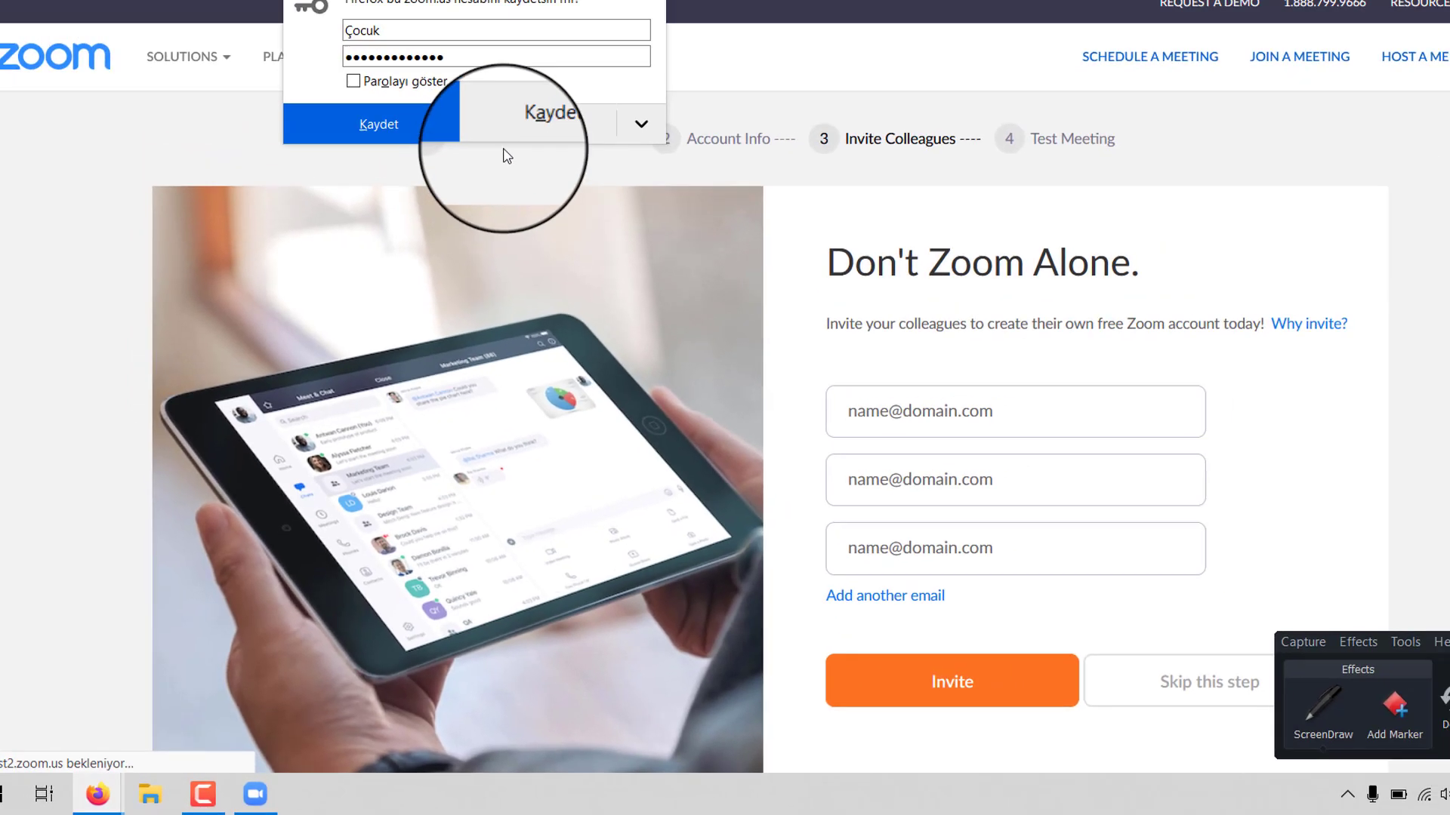
- Decline the browser's save-login prompt and skip the Invite Colleagues step
scroll(861, 438, down, 2)
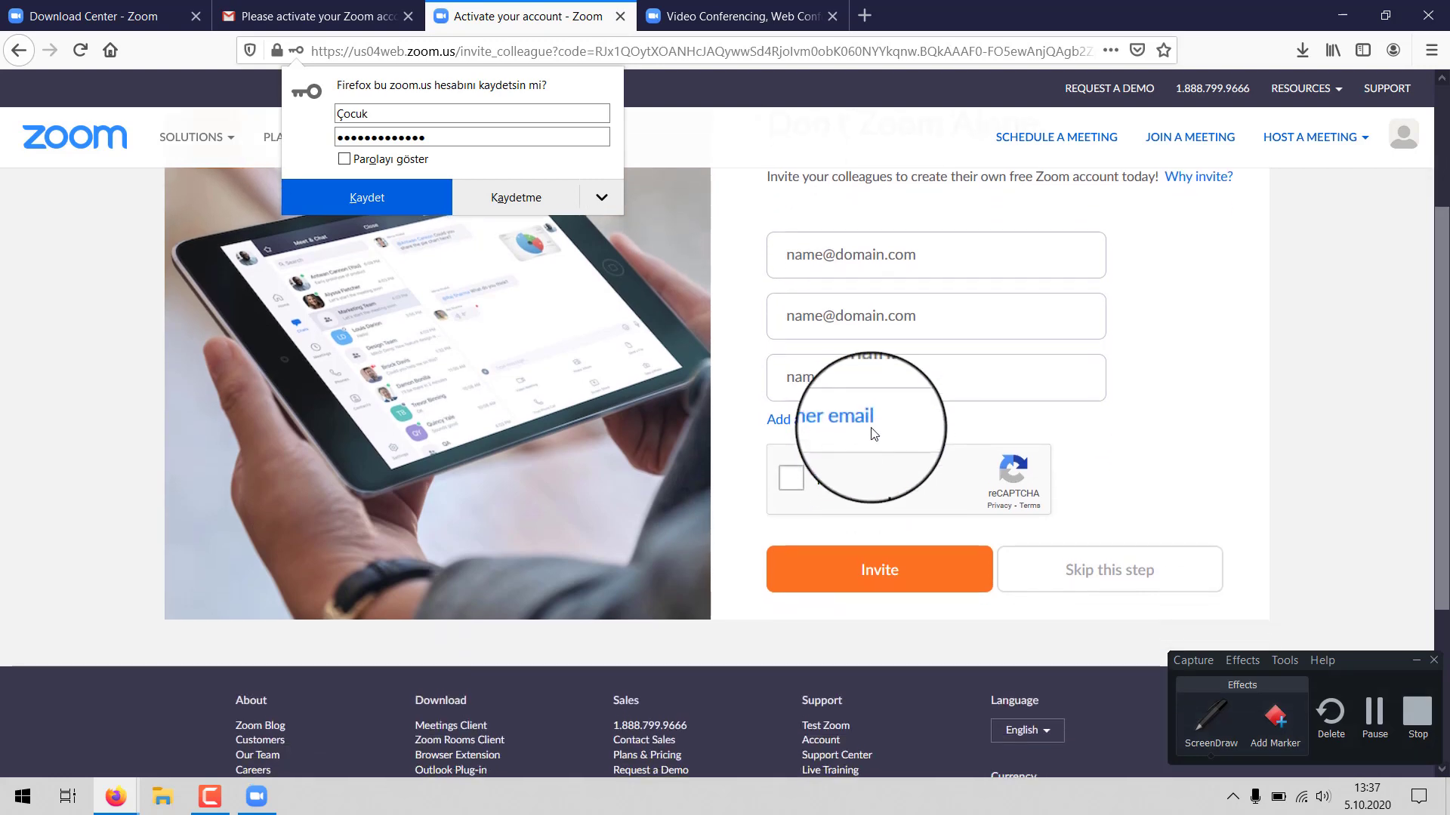
scroll(831, 392, up, 2)
click(506, 196)
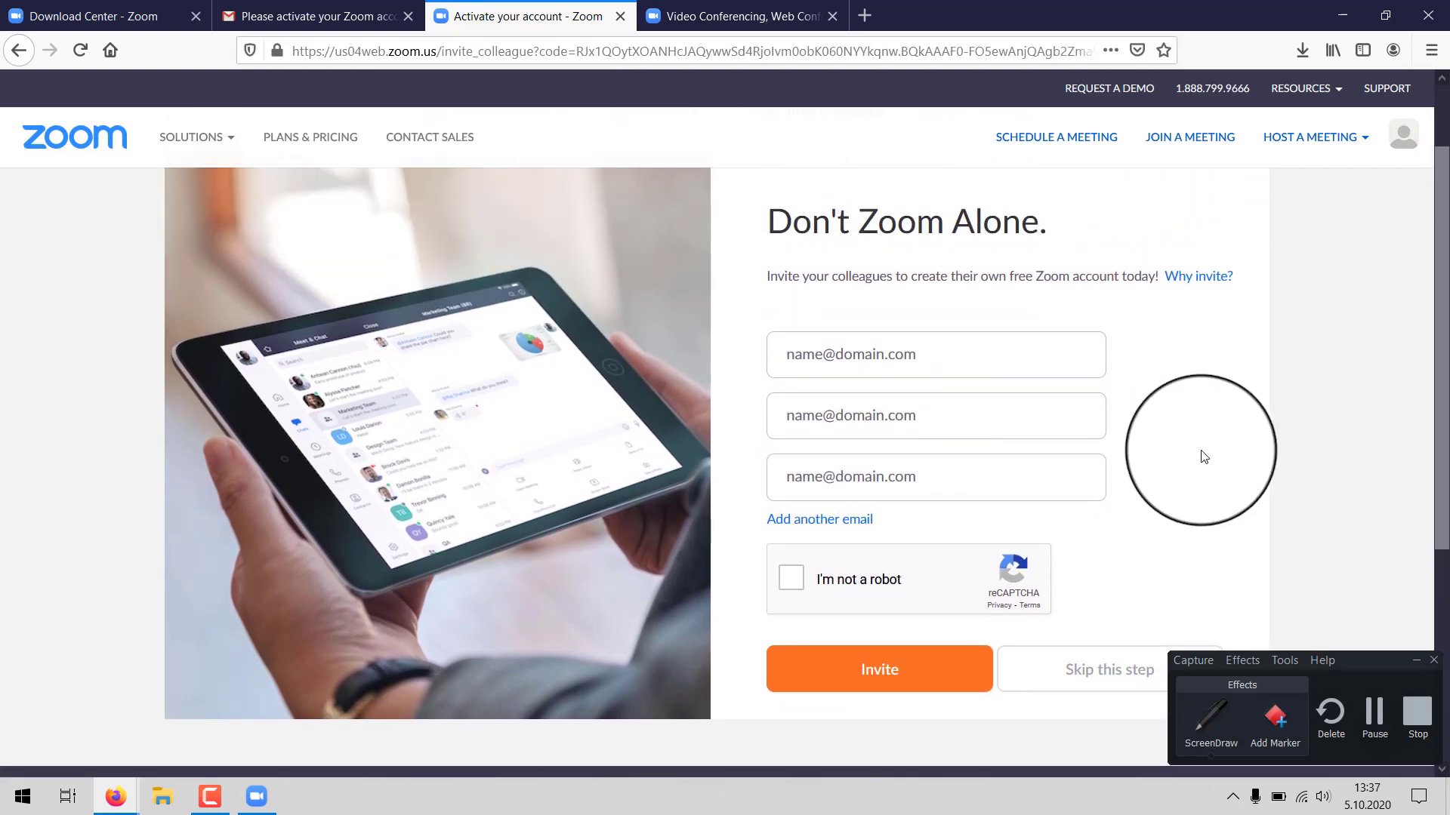
scroll(1200, 449, down, 2)
scroll(1200, 453, up, 2)
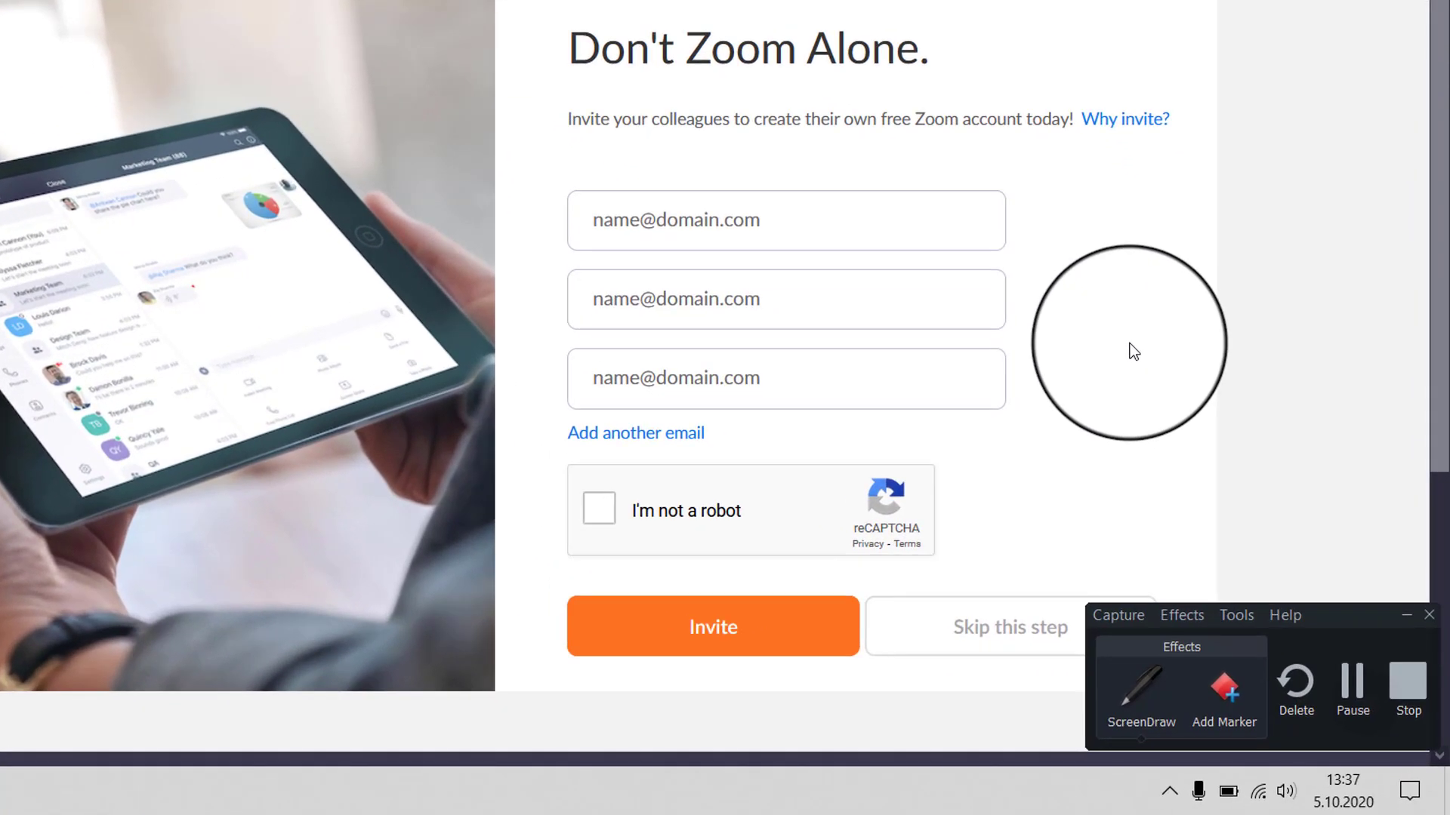
scroll(1150, 369, down, 2)
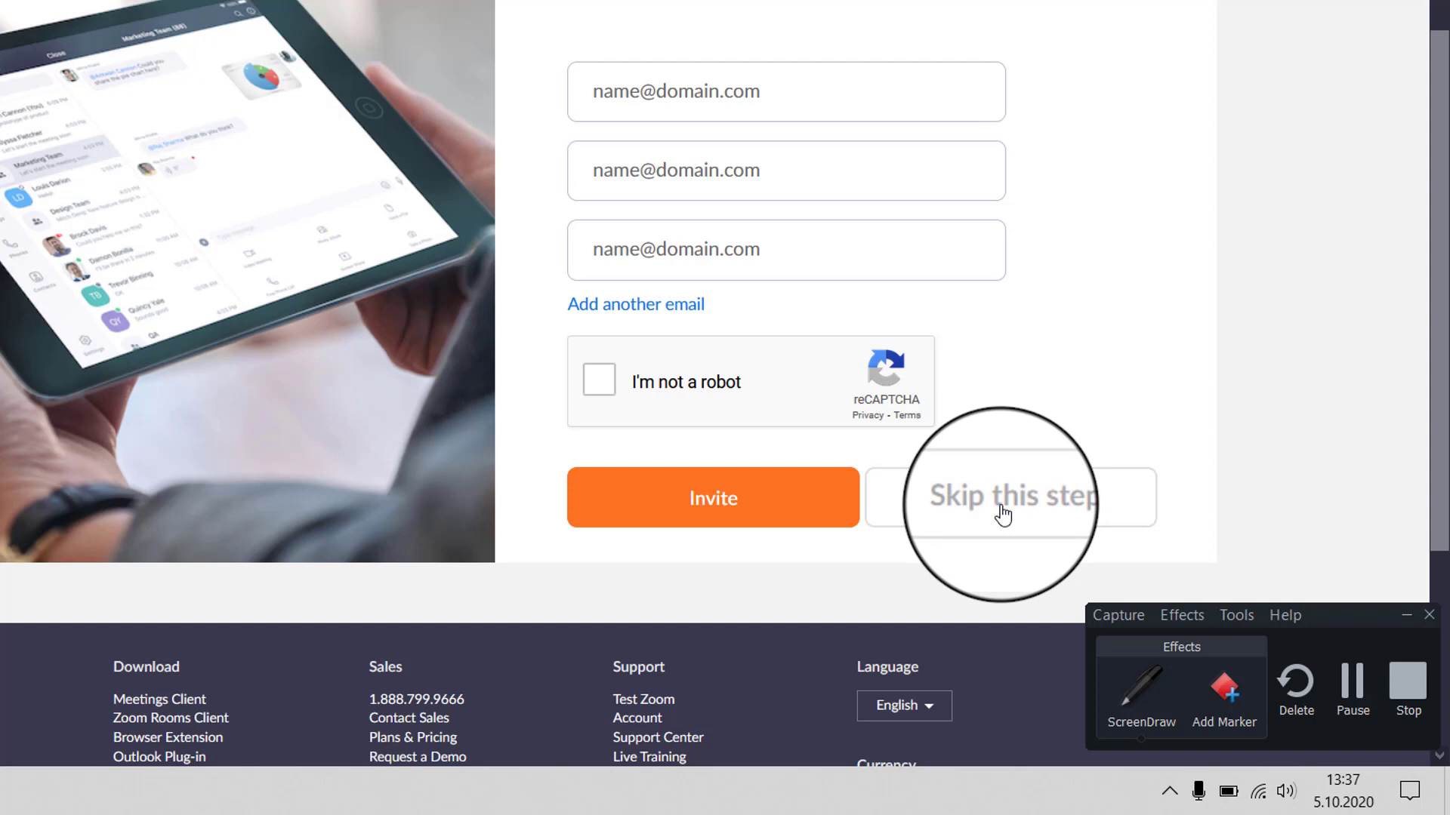
click(1002, 507)
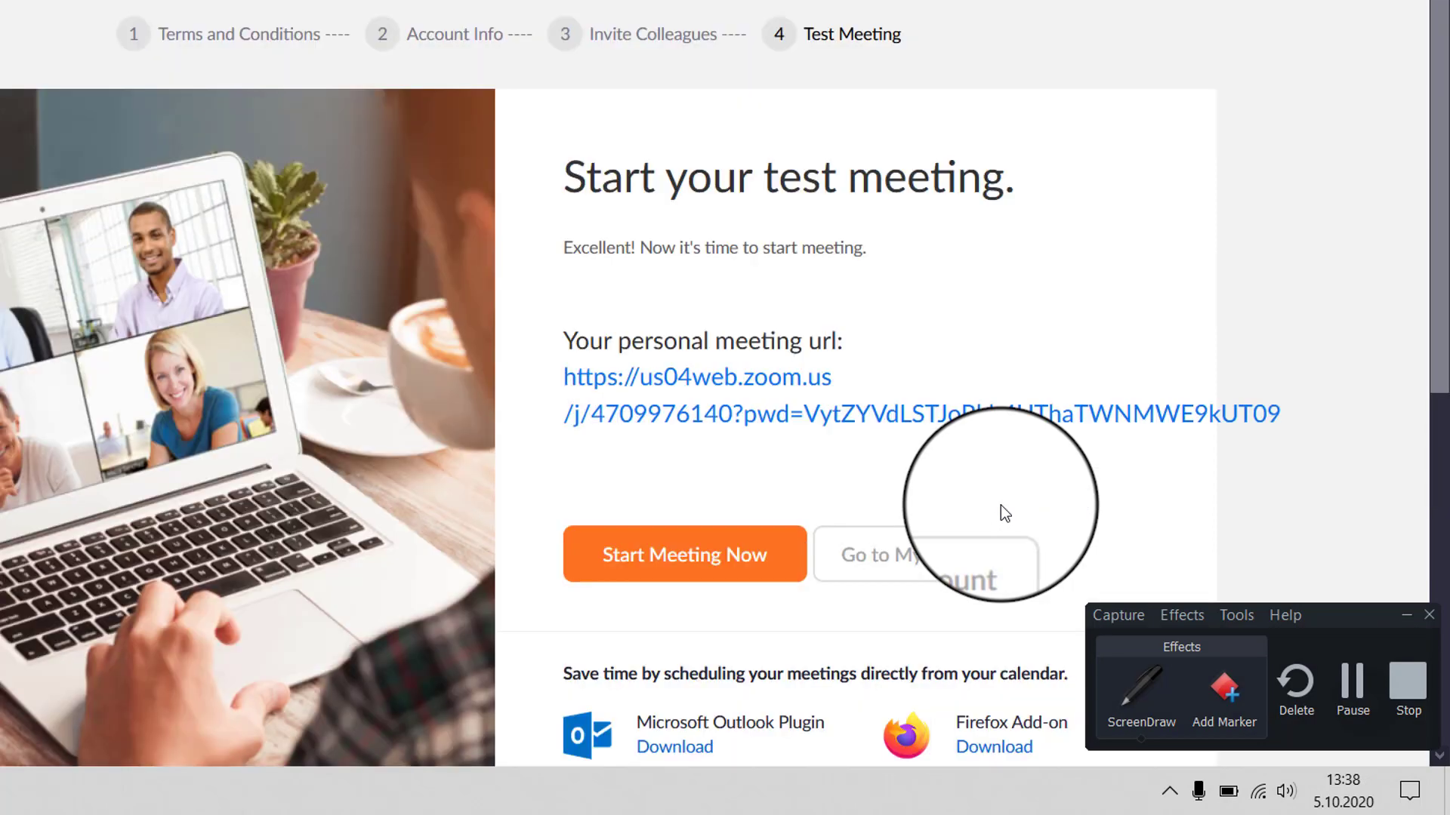
- Bring the Zoom Cloud Meetings desktop sign-in window to the front
scroll(998, 502, down, 2)
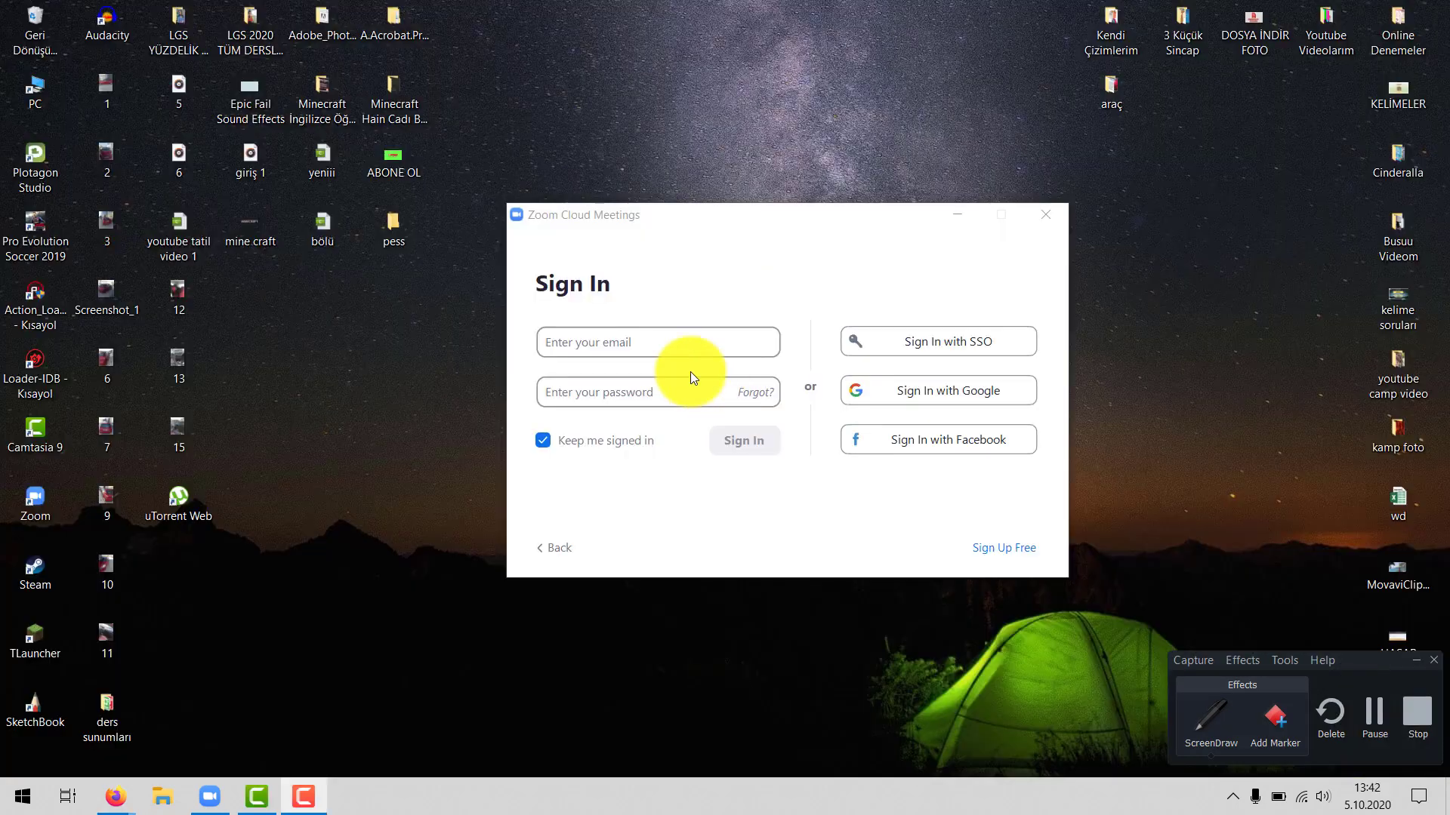
click(664, 347)
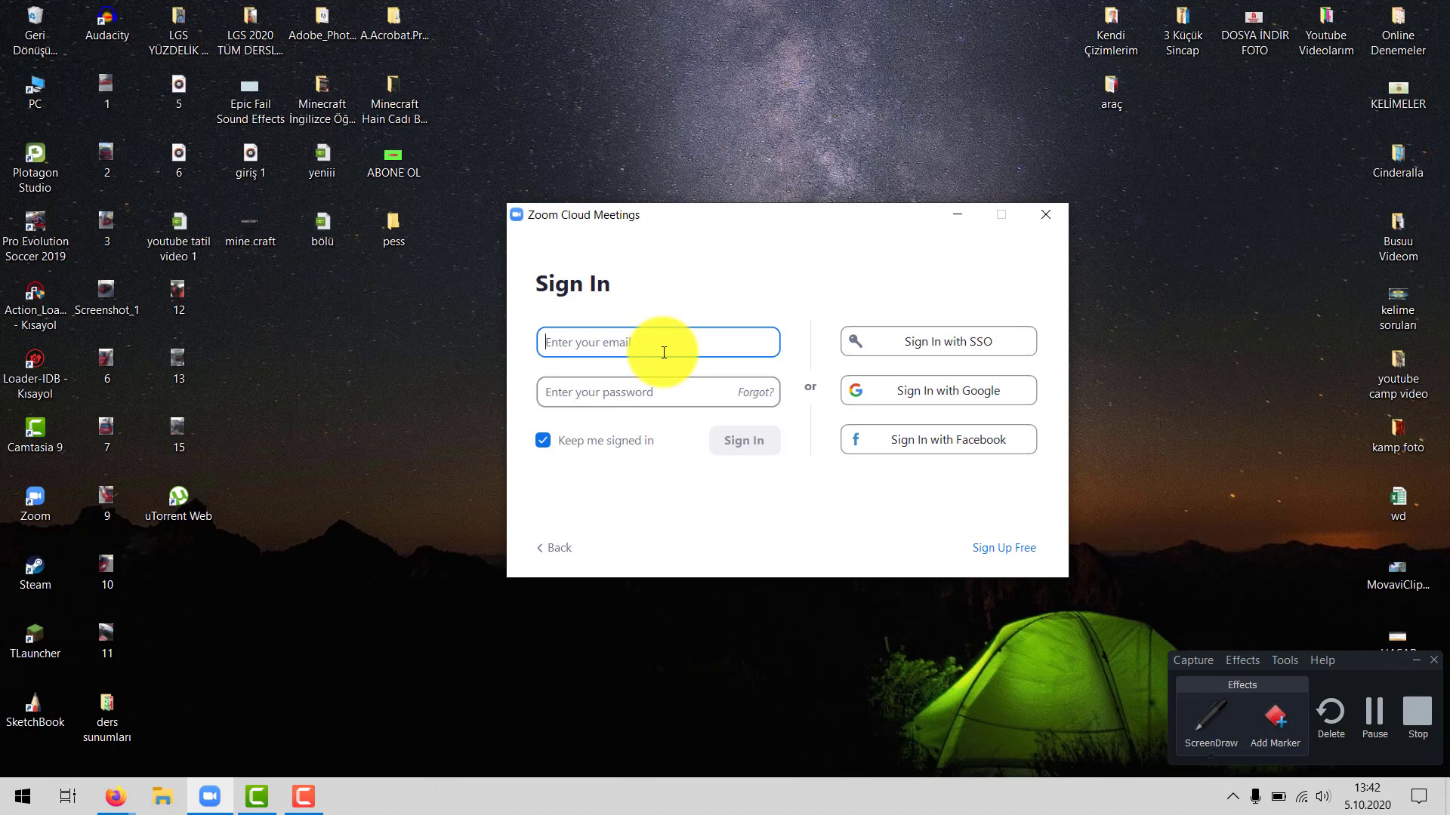
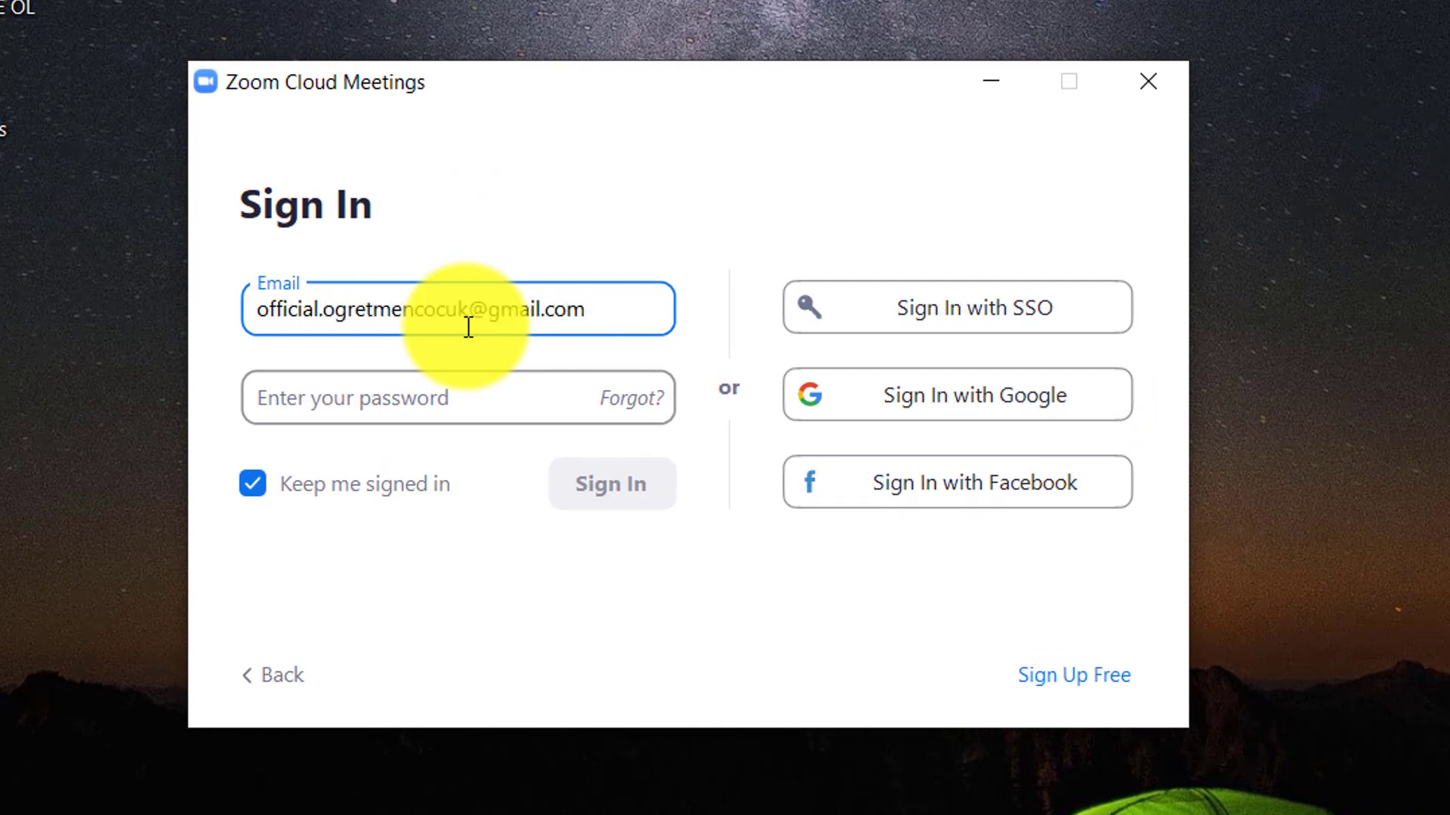
- Sign in to Zoom Cloud Meetings with the teacher's e-mail address and account password
click(447, 390)
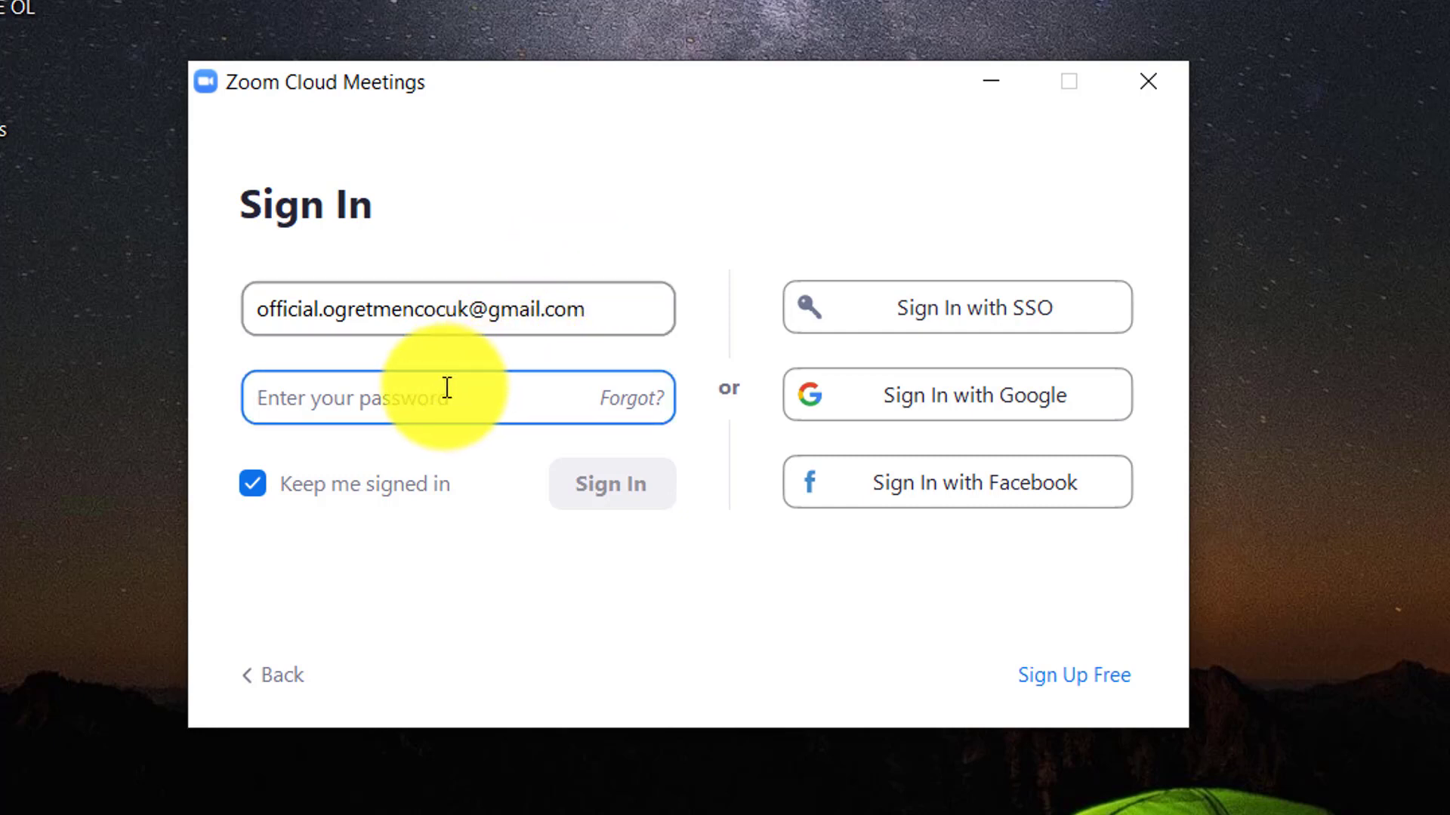
text(*************)
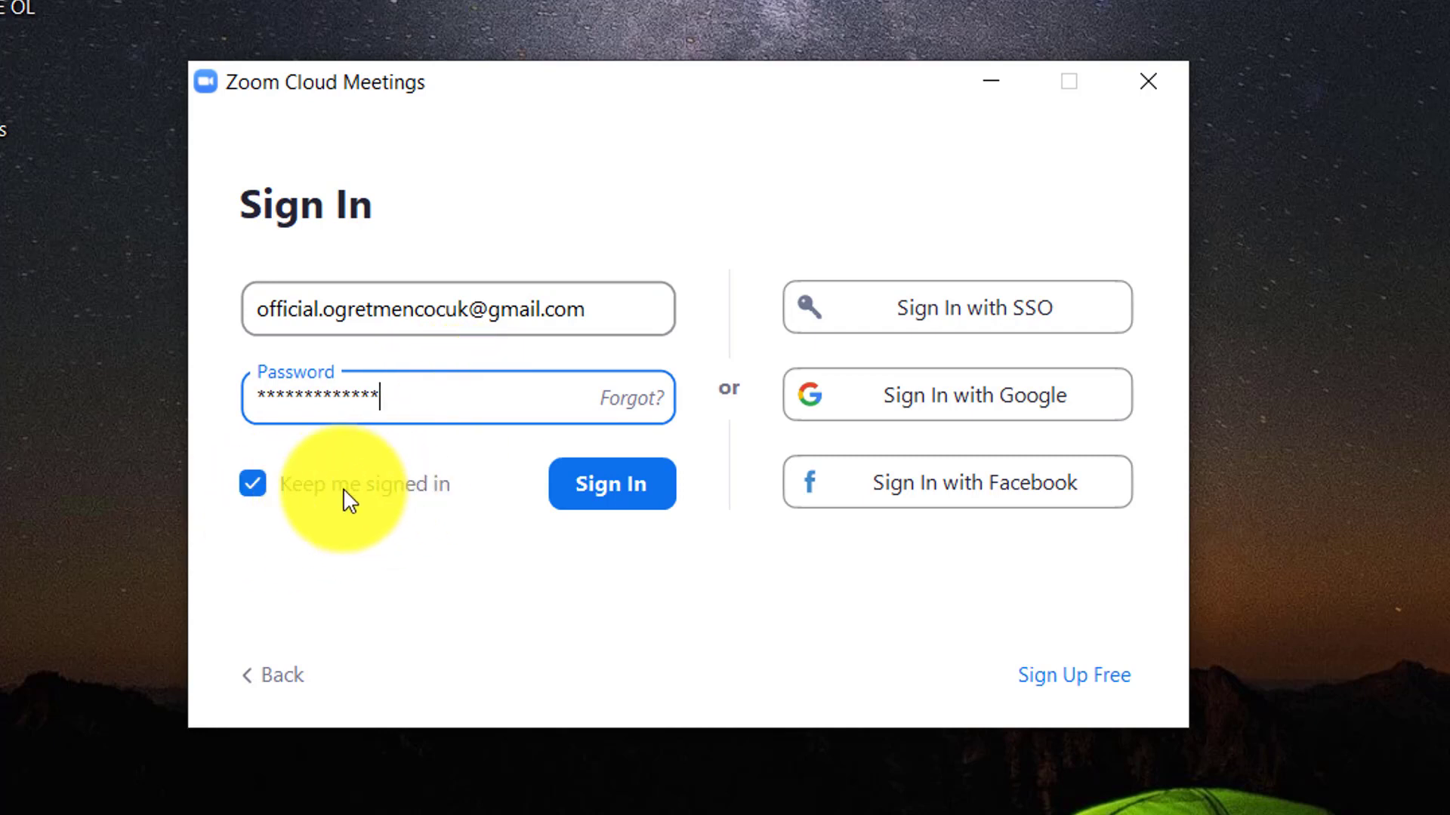
click(579, 504)
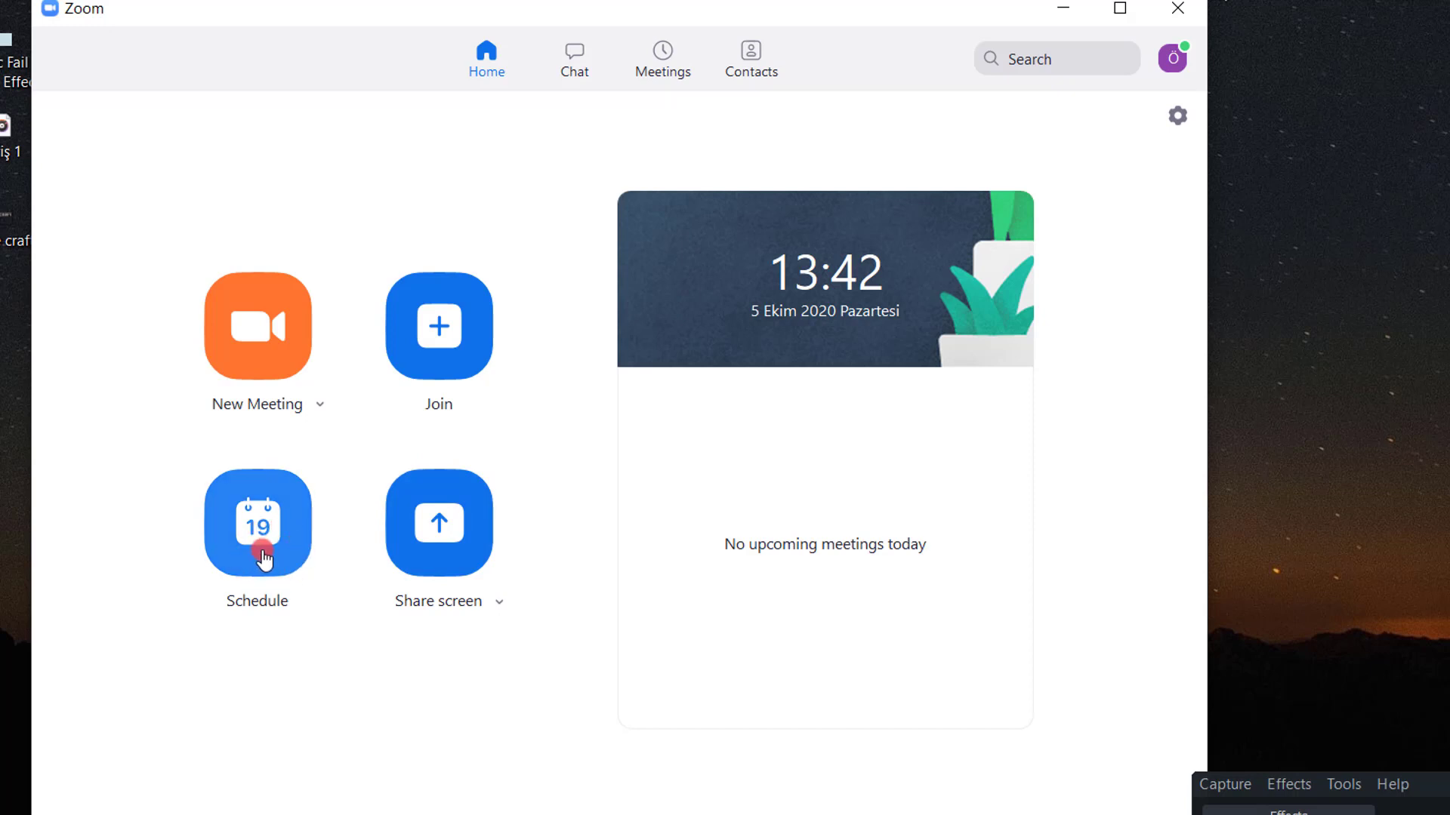
- Start scheduling a new Zoom meeting titled '3A İngilizce Dersi'
click(262, 559)
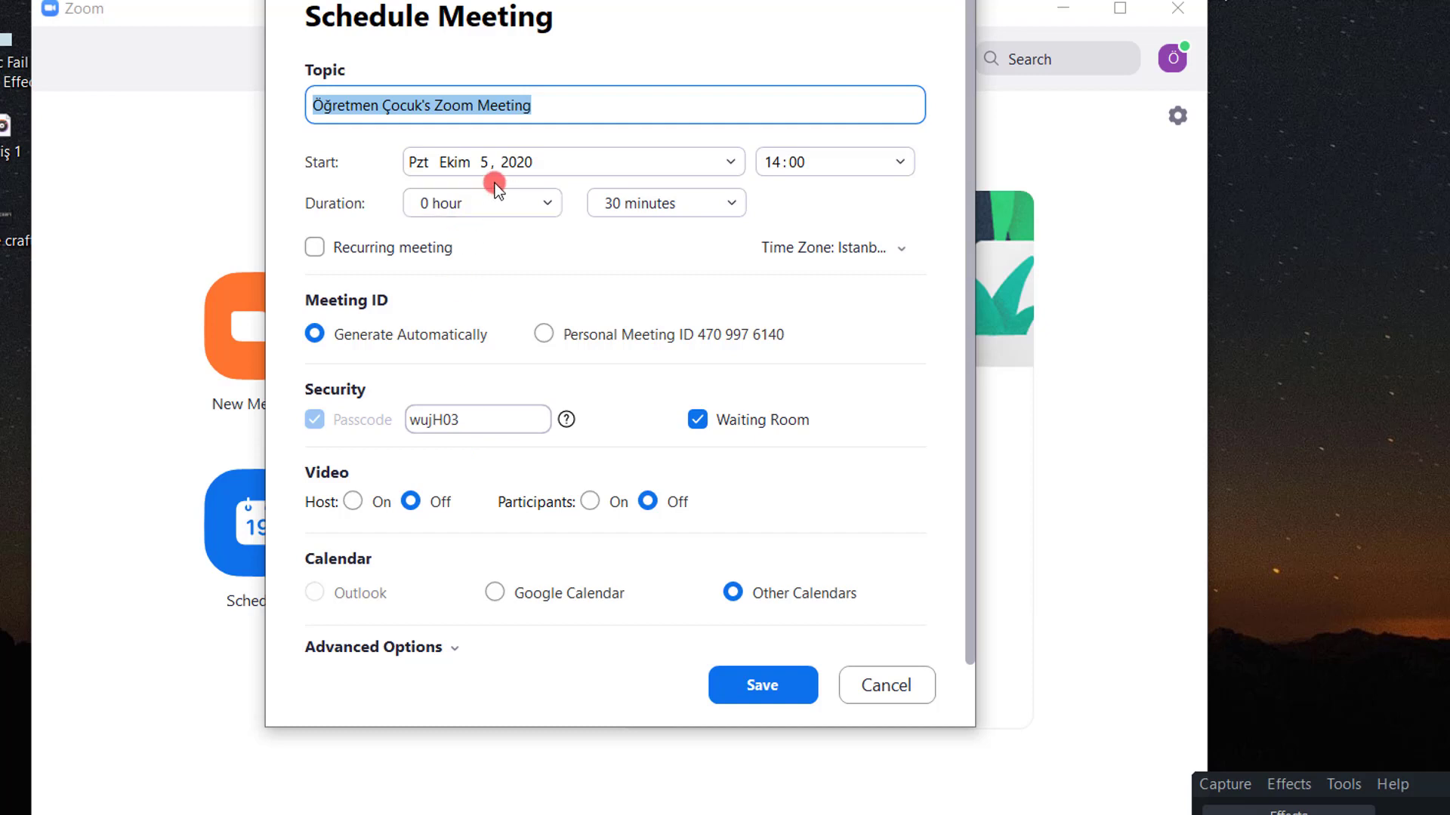
text(3)
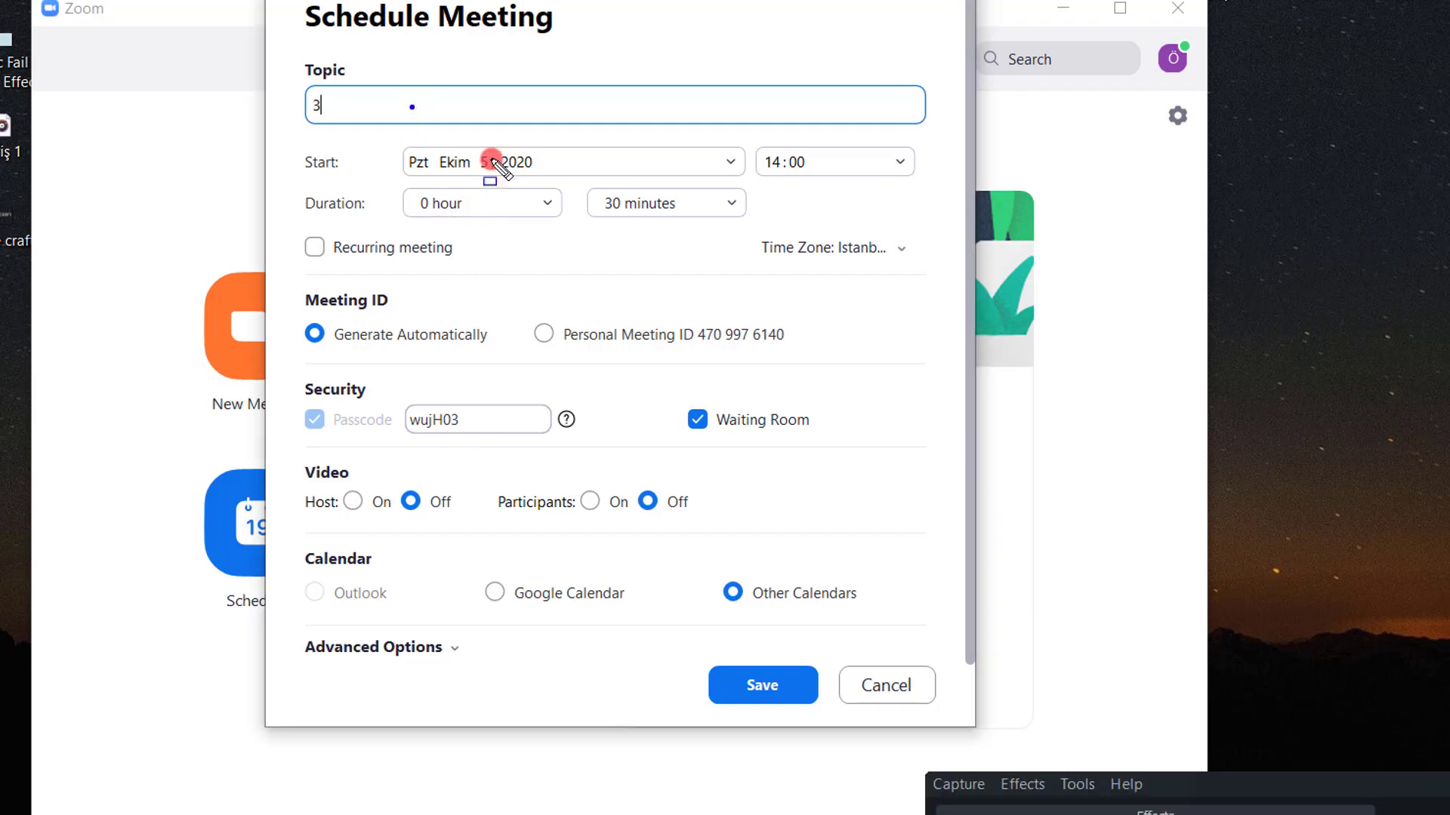
click(763, 495)
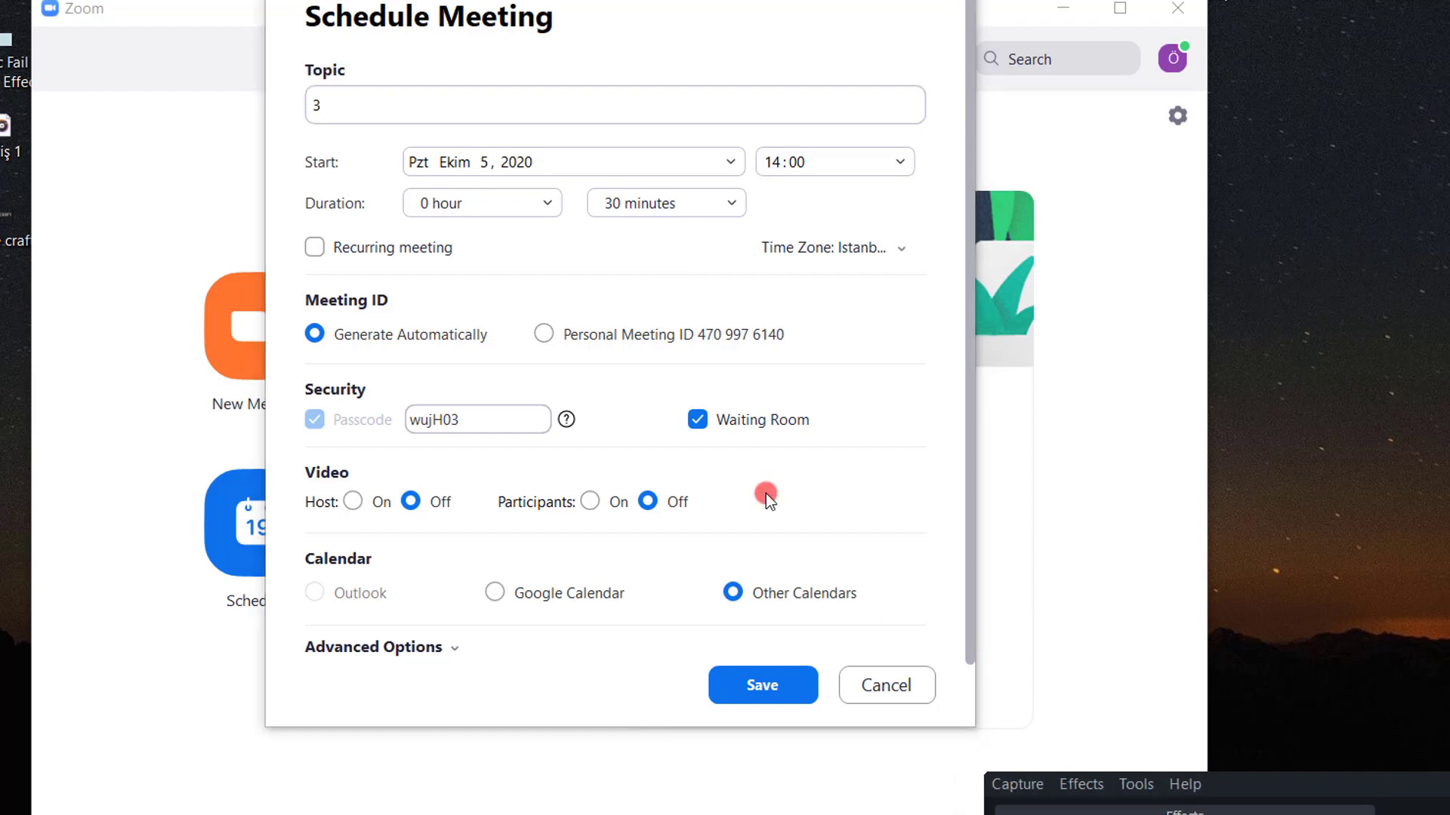
click(387, 108)
text(A)
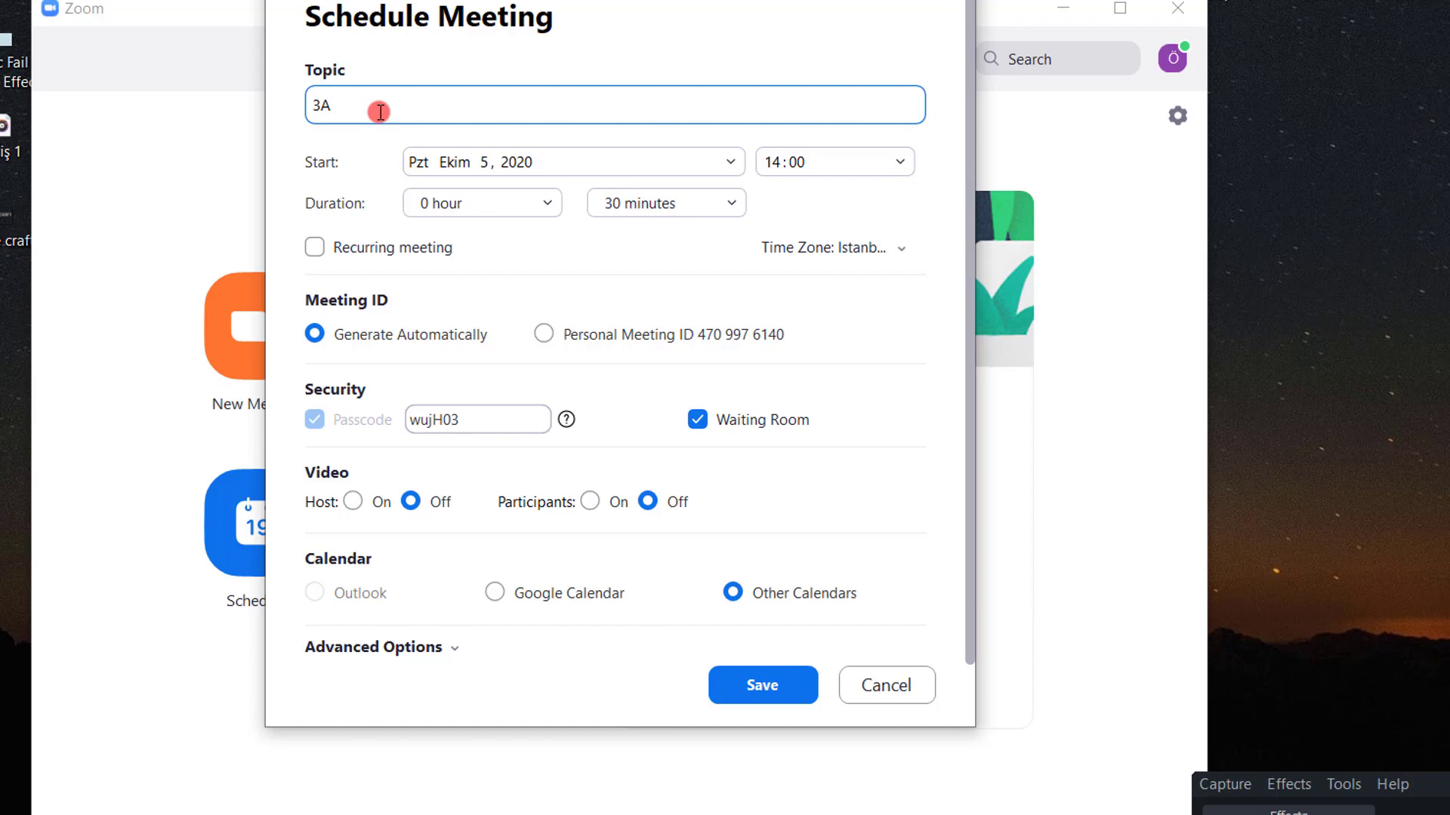
text( İngilizce Dersi)
- Set the meeting for 7 October 2020 at 13:00, lasting 0 hours 30 minutes
click(480, 162)
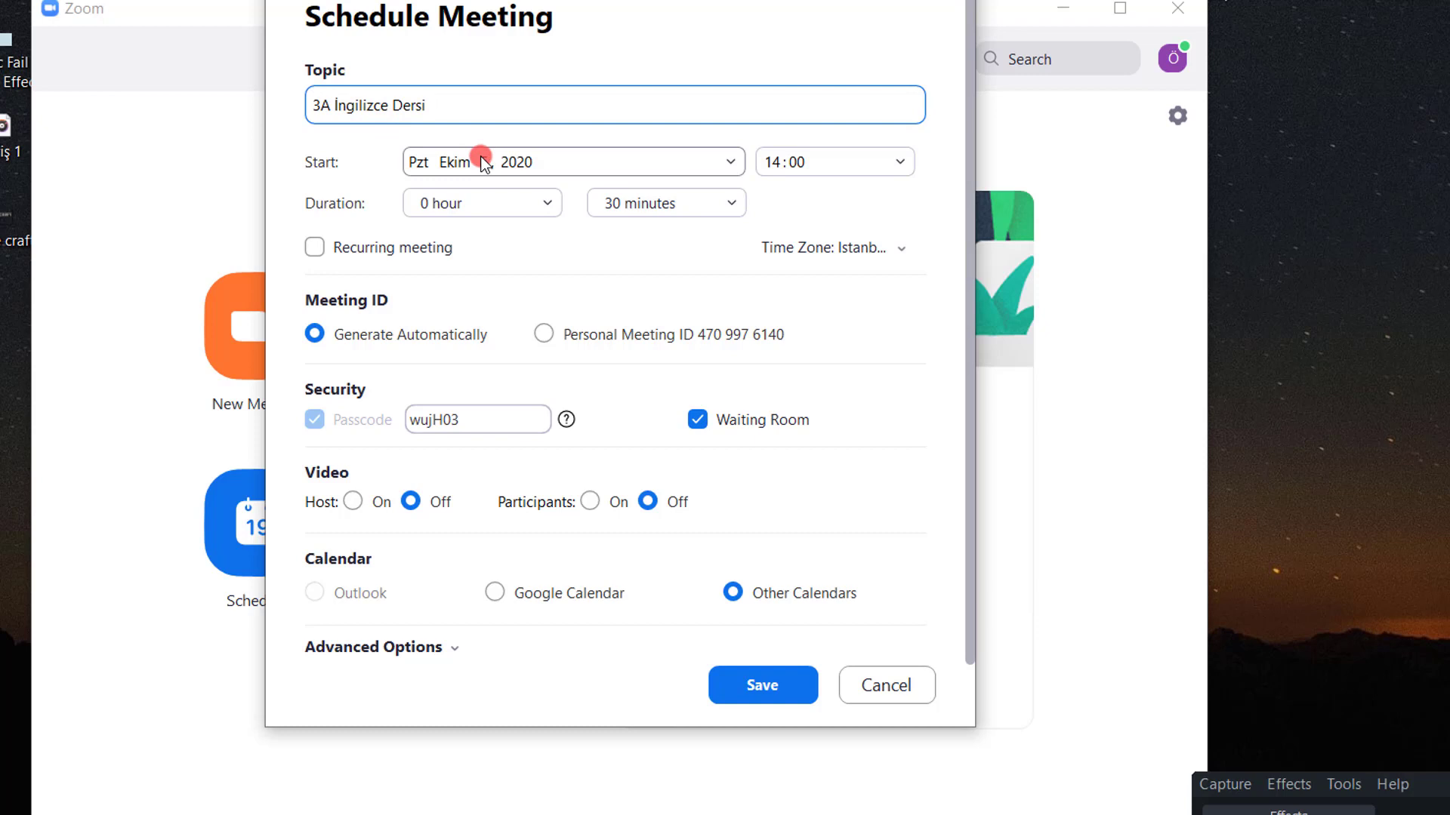
click(724, 161)
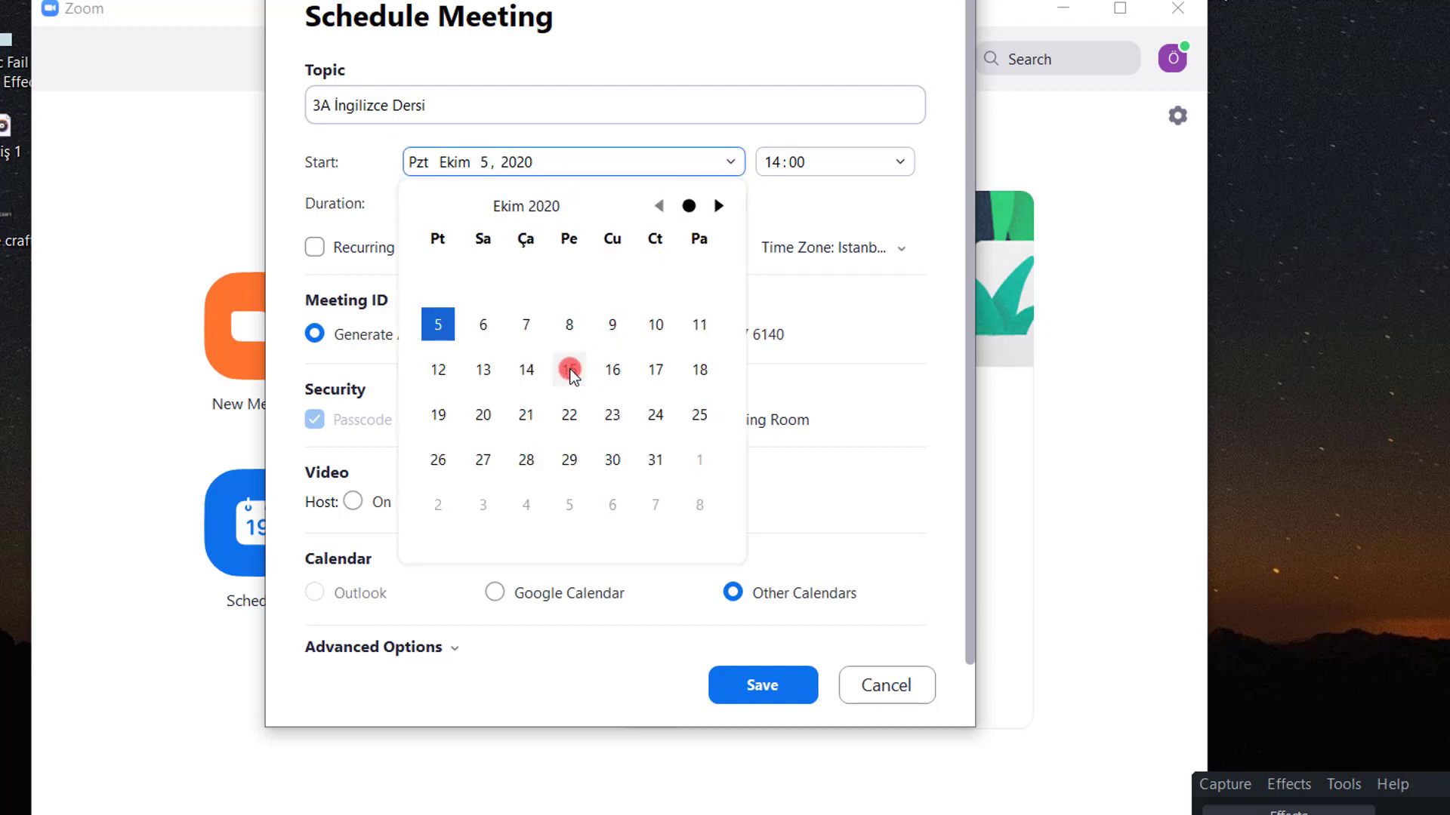
click(531, 334)
click(875, 154)
click(894, 160)
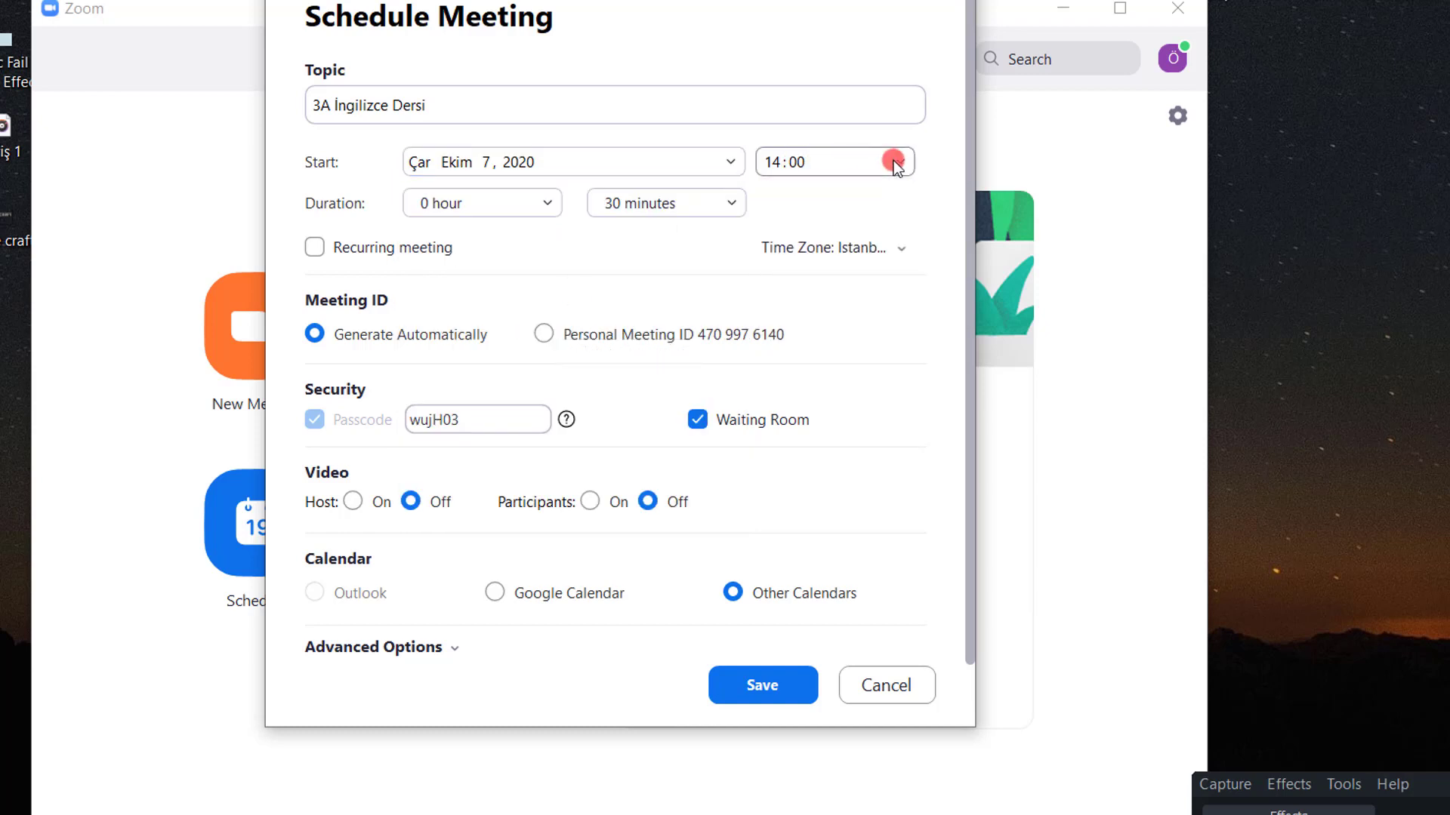
click(891, 161)
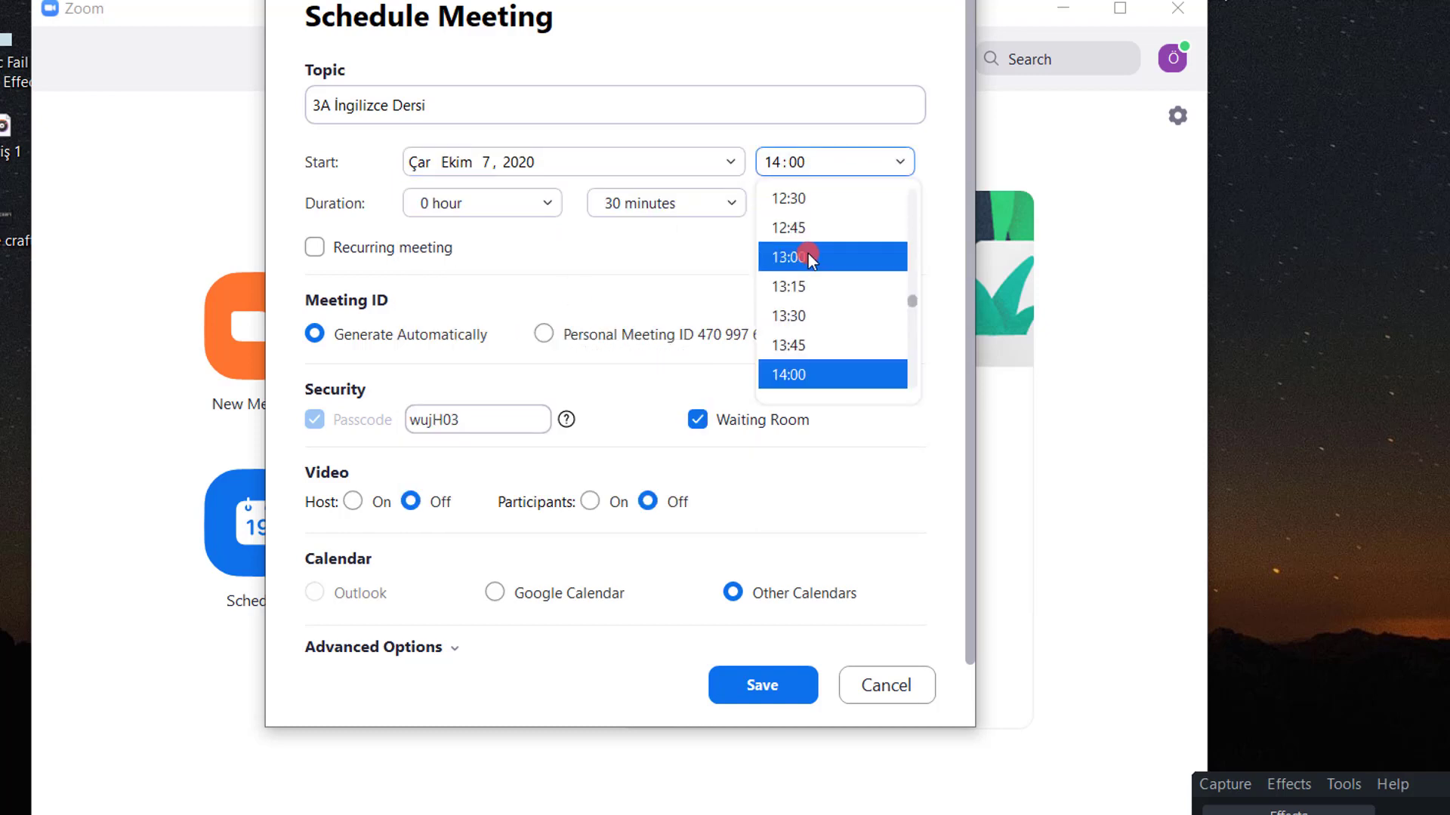
click(808, 255)
click(509, 210)
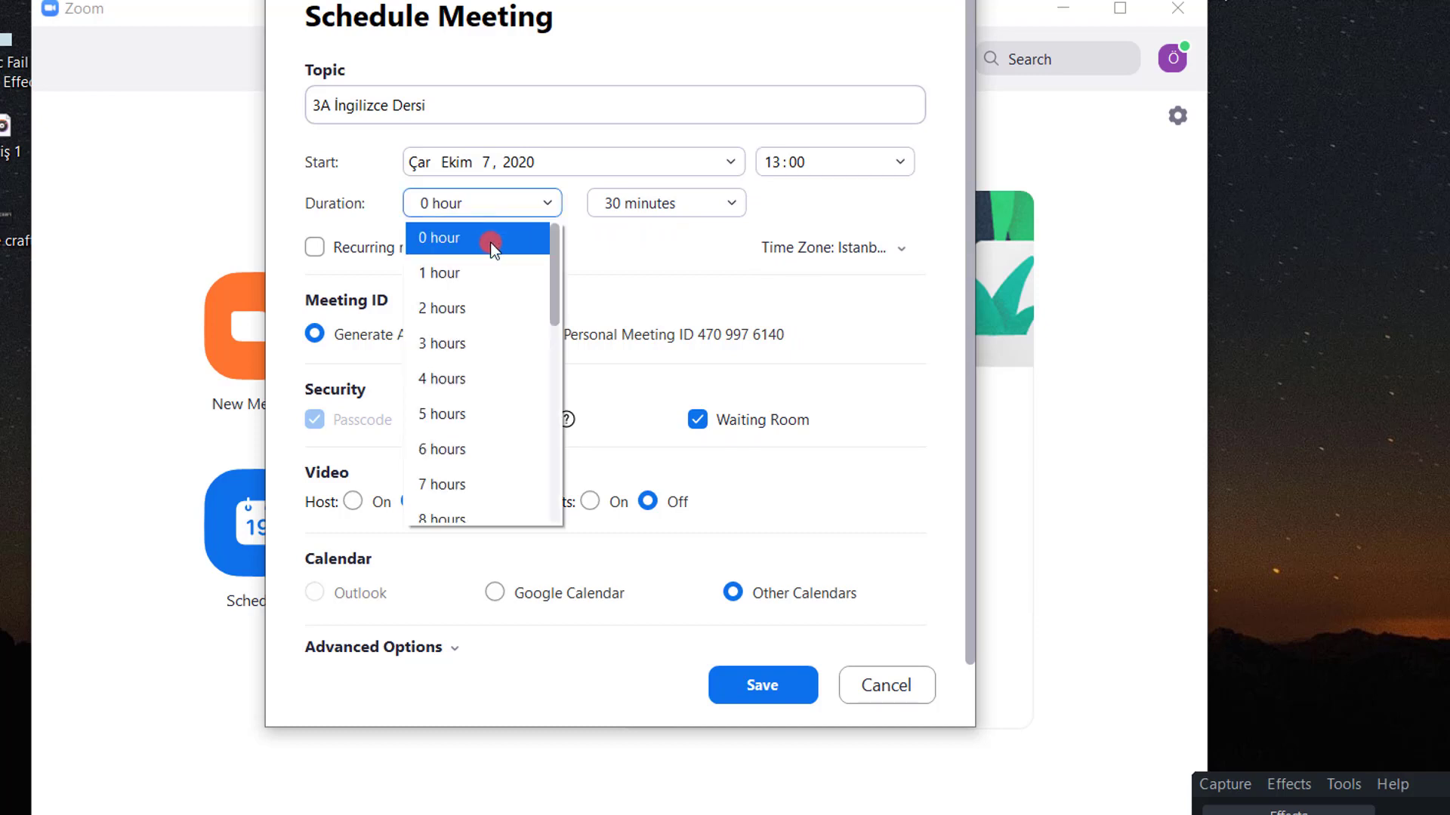
click(490, 243)
click(634, 206)
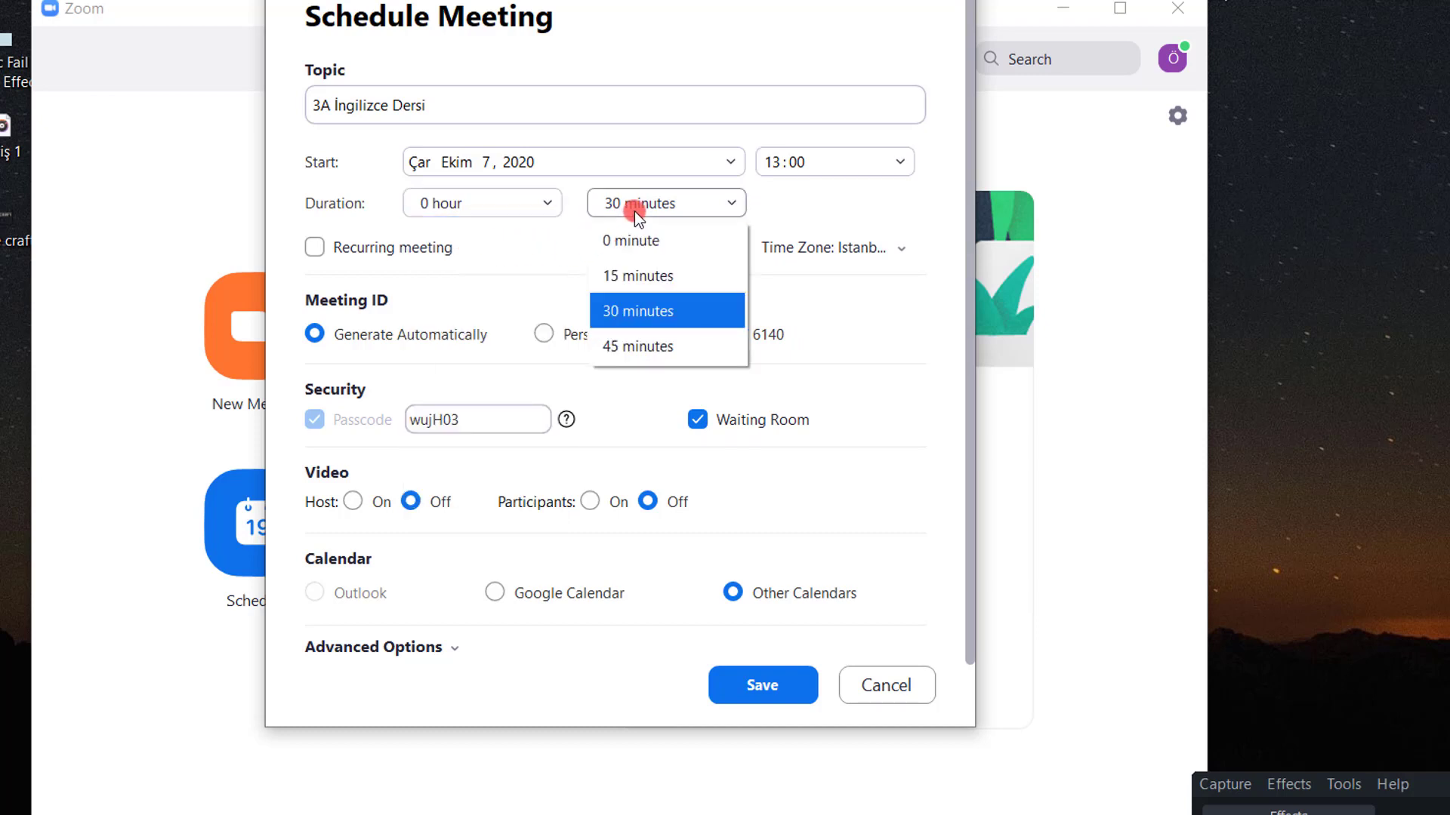
click(651, 317)
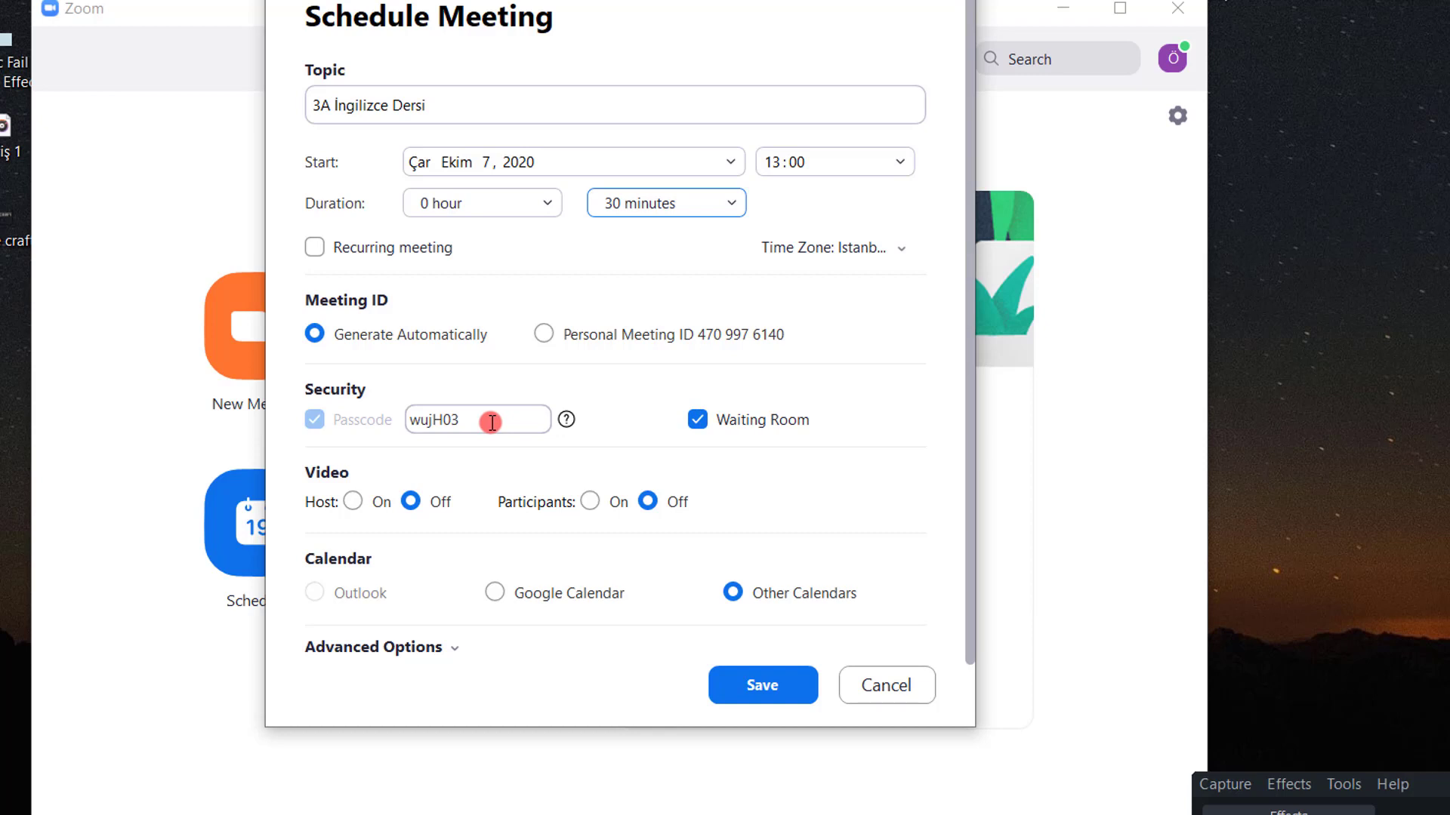
- Replace the default passcode with a custom one, save the meeting, and select its join link
double_click(457, 420)
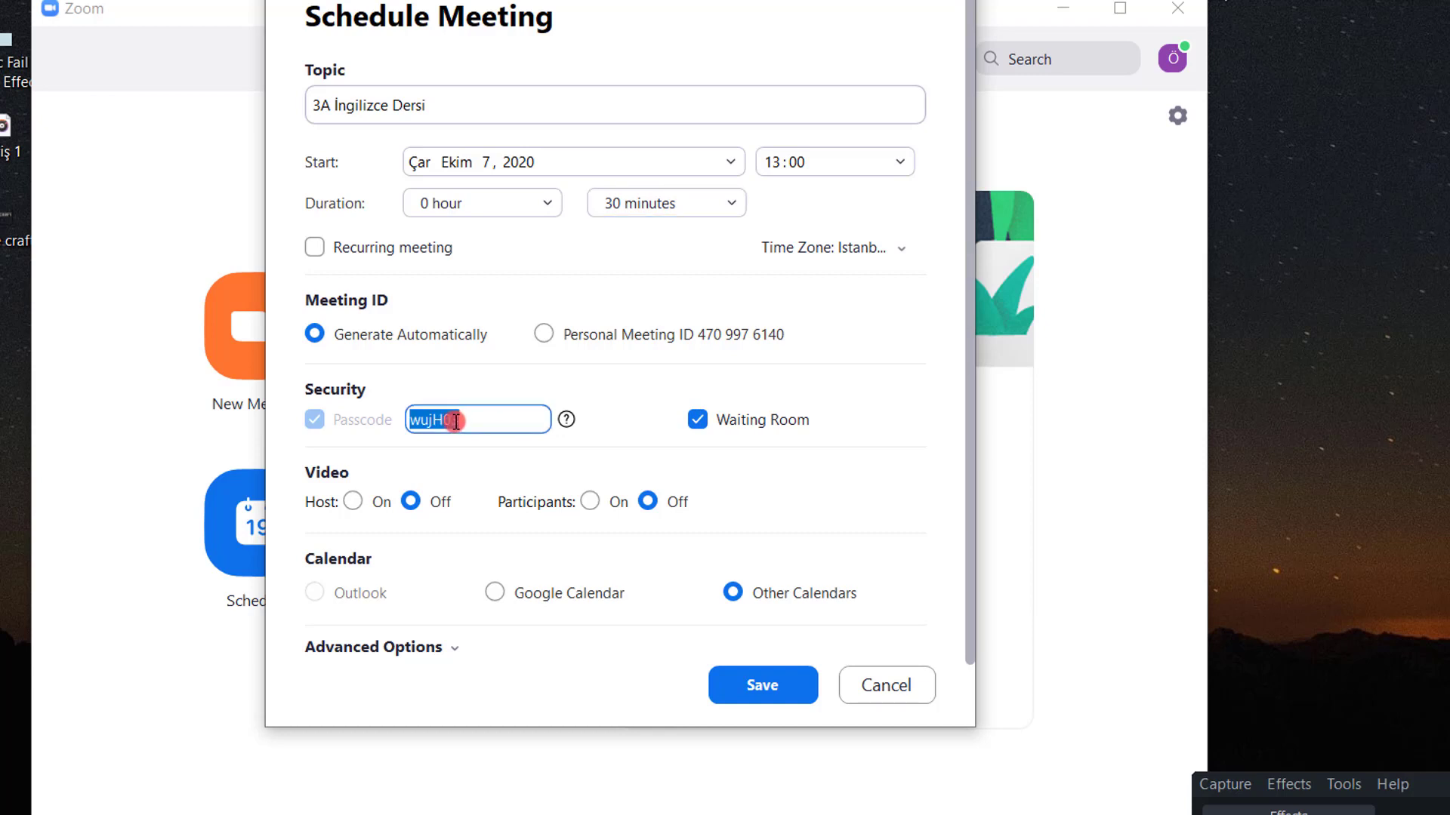
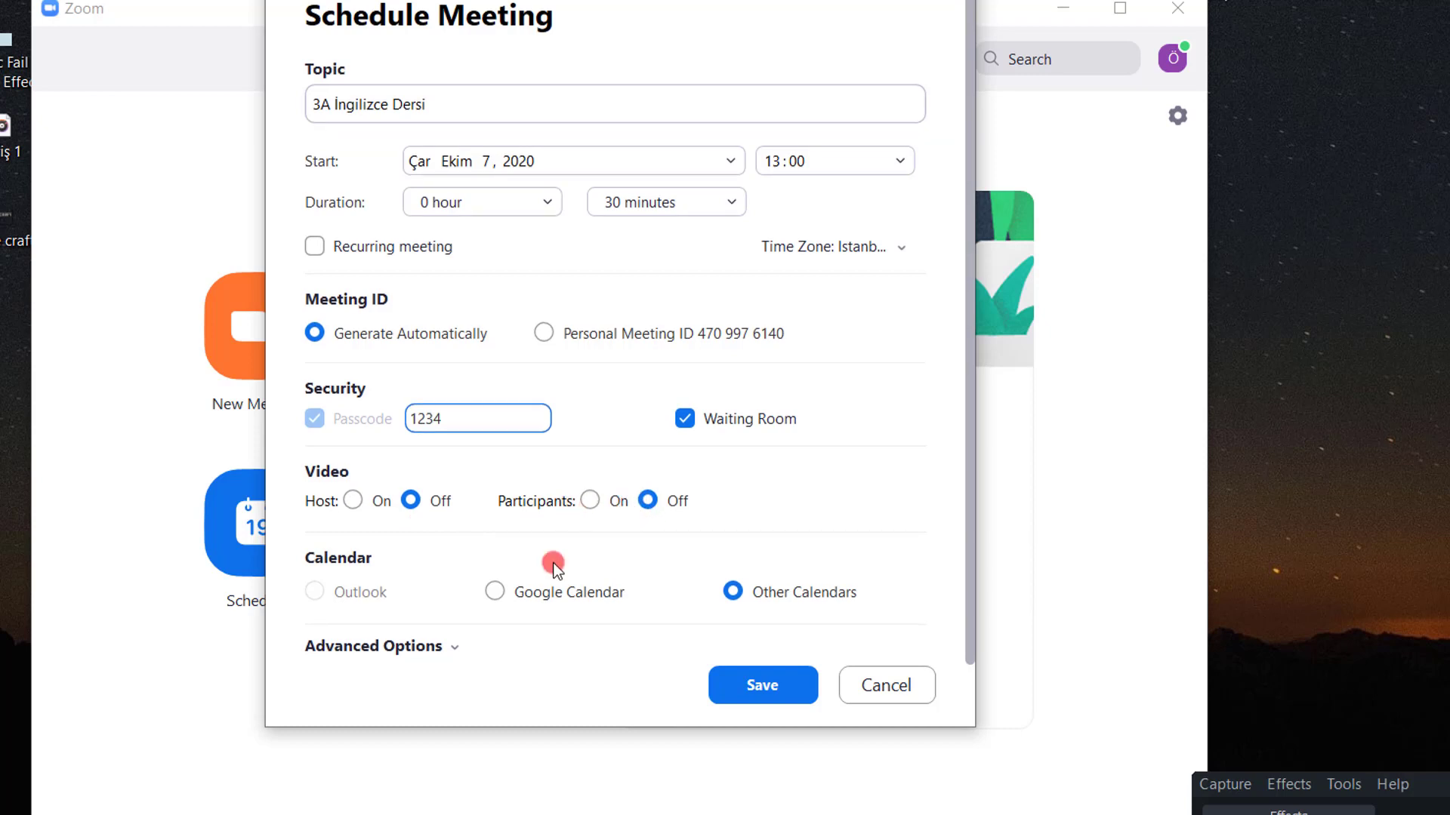
click(786, 687)
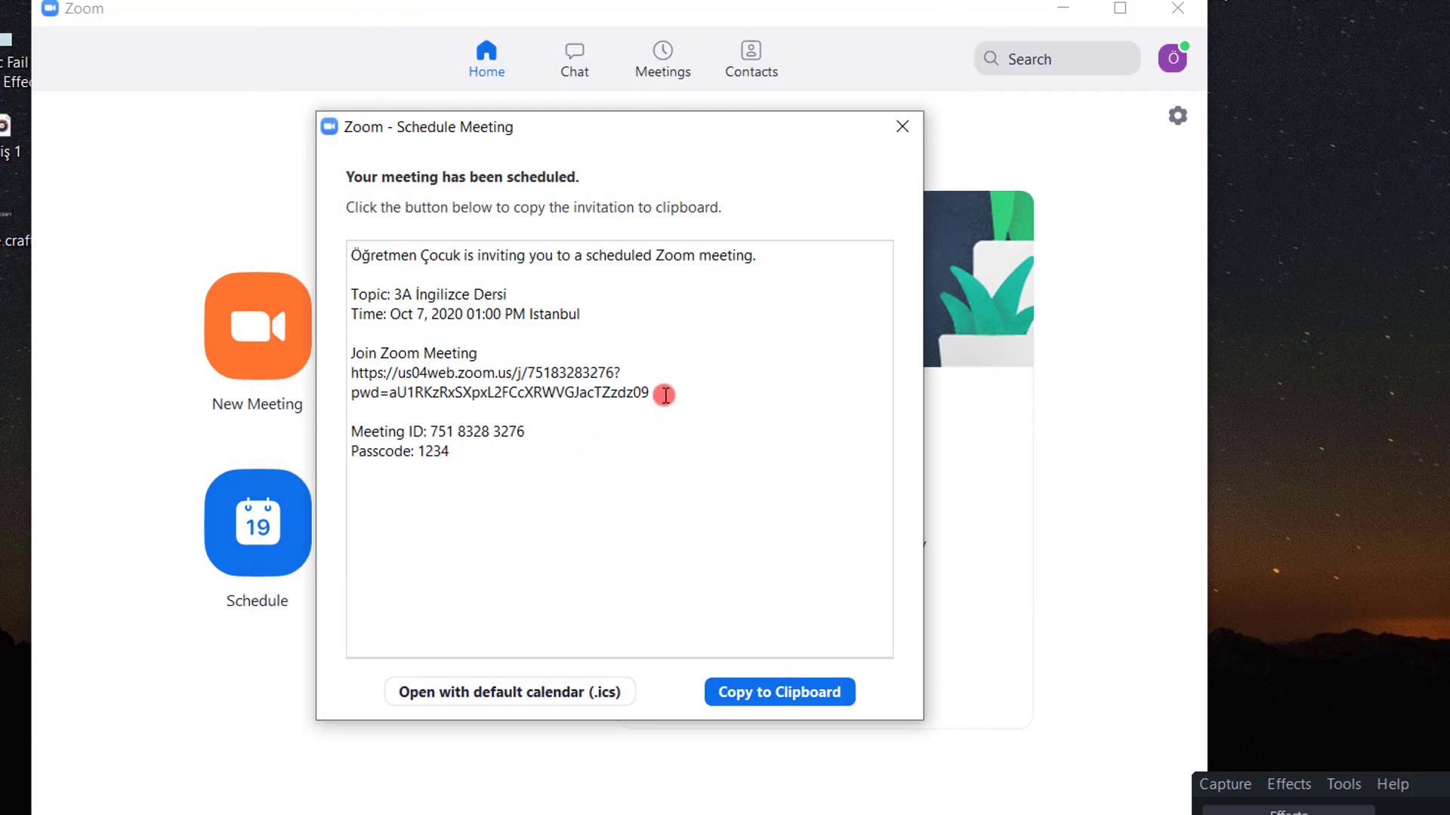
drag(650, 393, 362, 372)
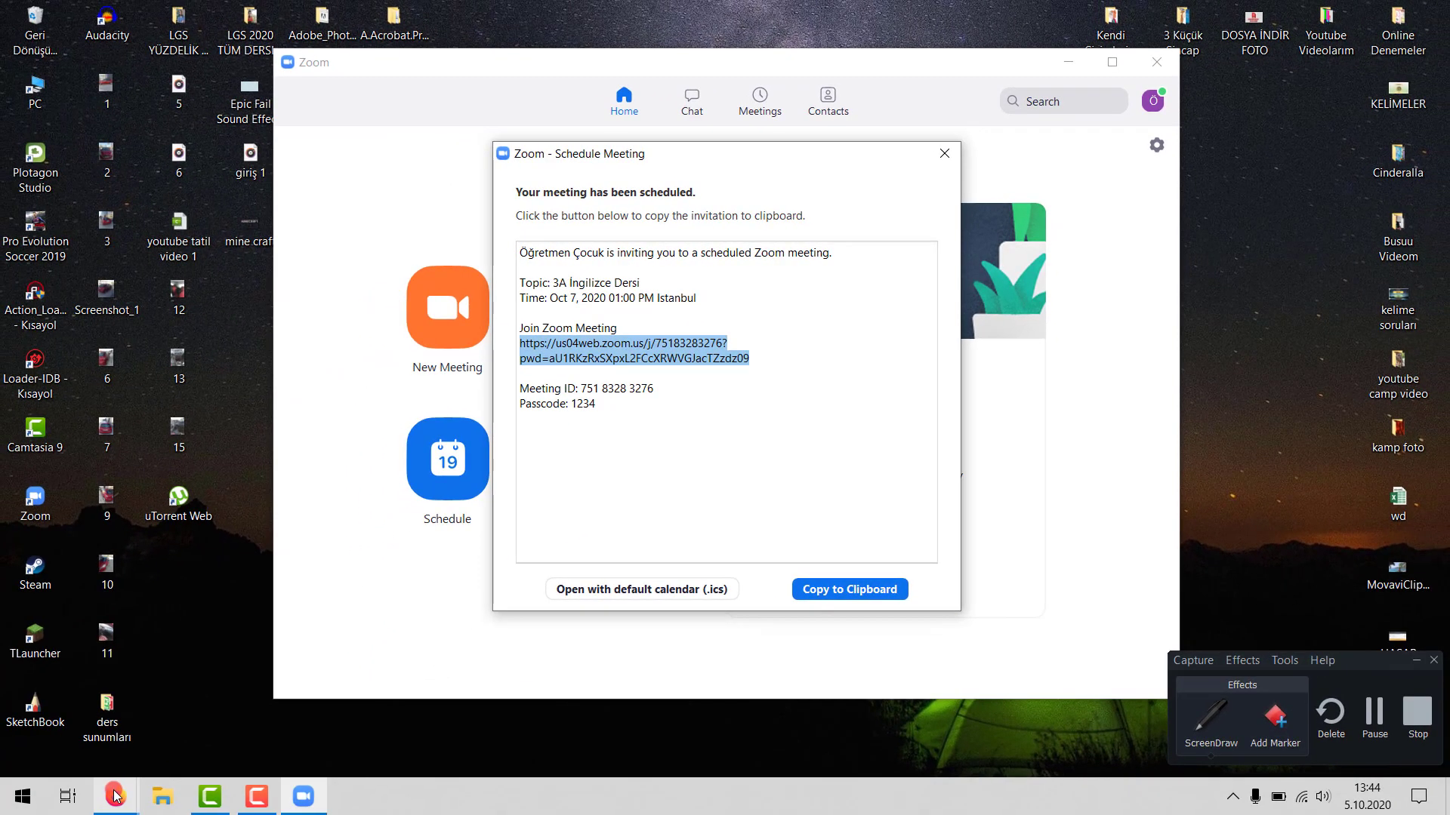
click(114, 795)
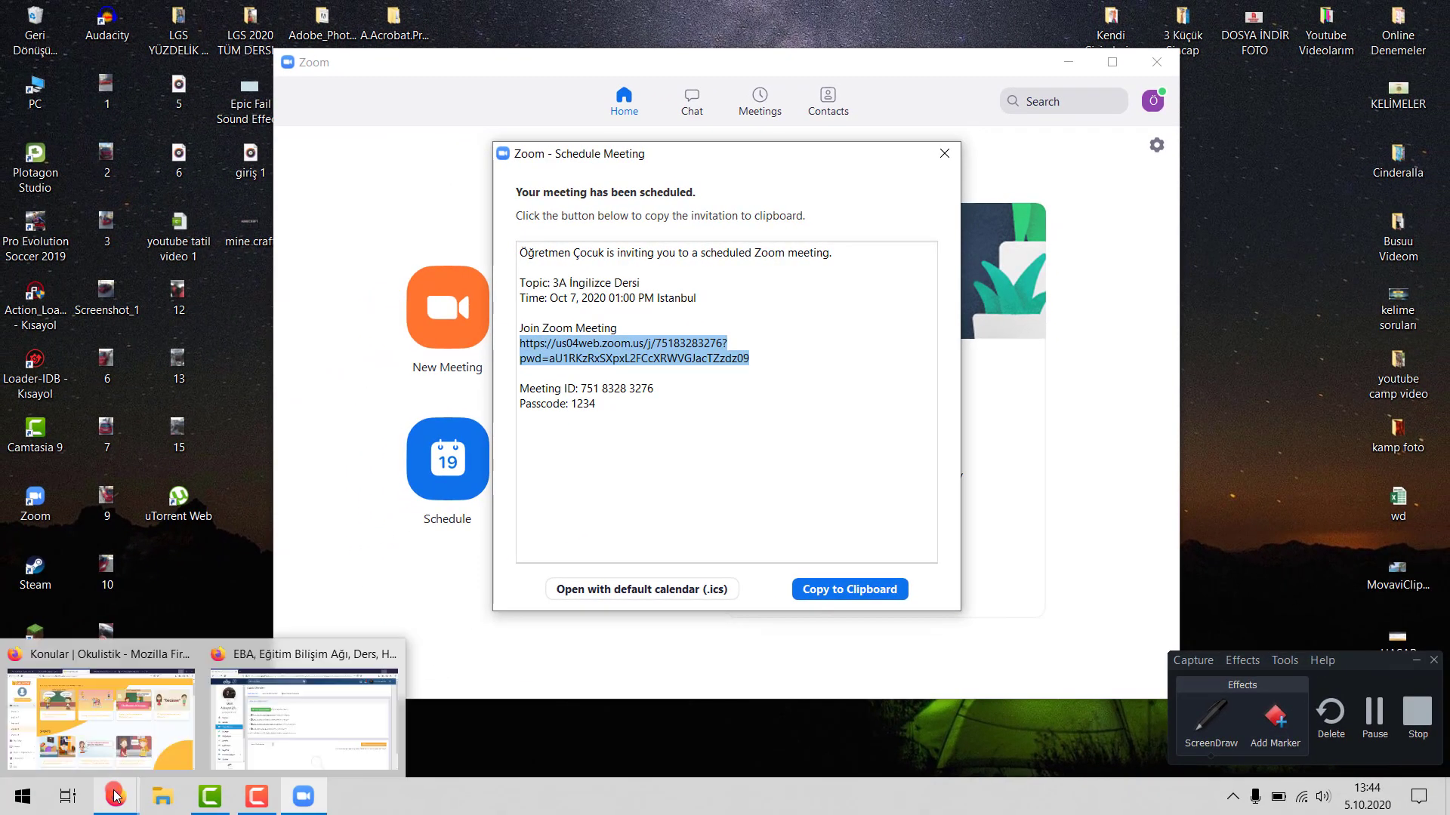
- In Firefox's EBA page, go to Harici Canlı Dersler and start adding a new external live lesson
click(285, 718)
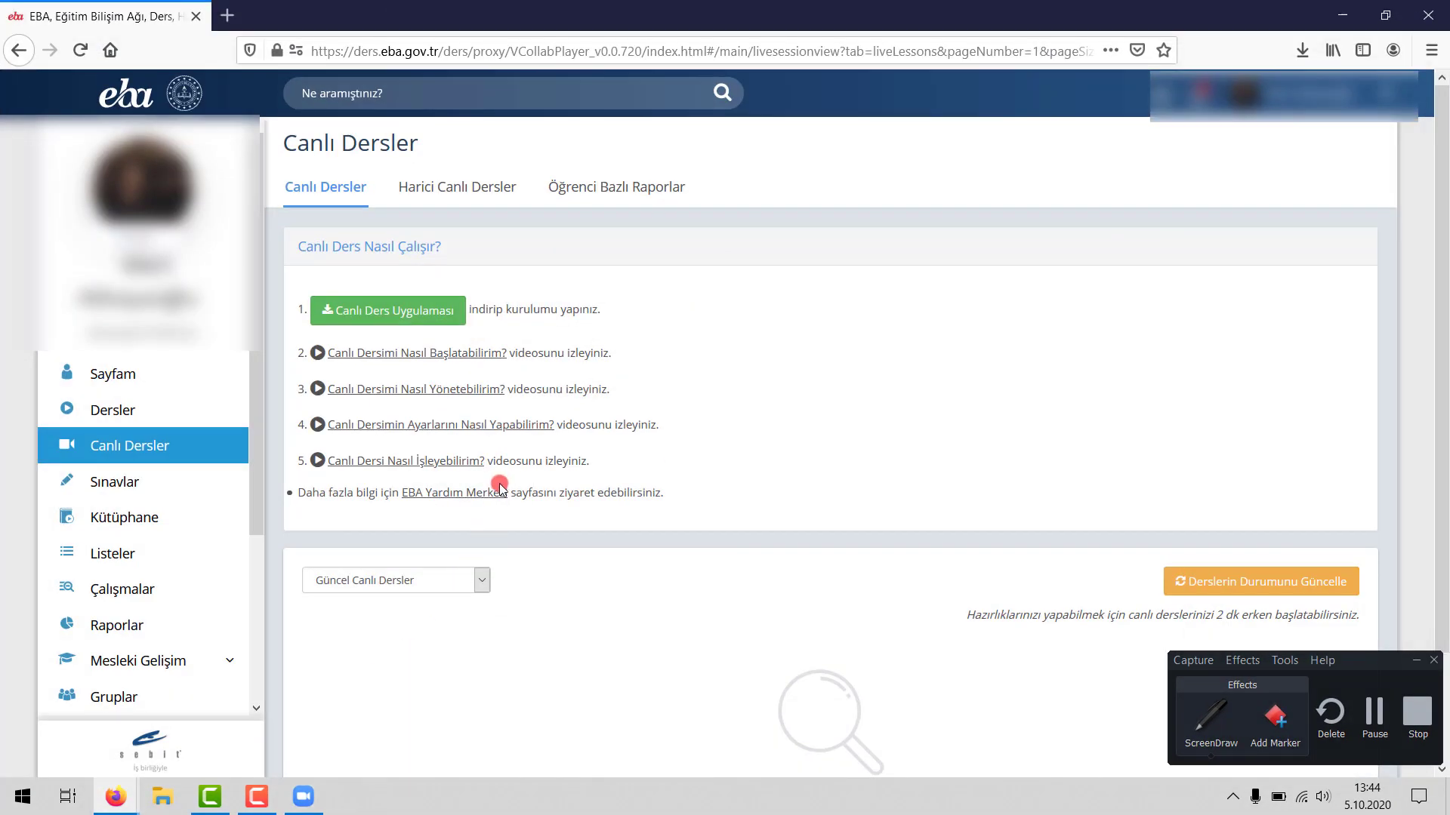
scroll(307, 453, down, 1)
scroll(306, 453, up, 1)
click(466, 194)
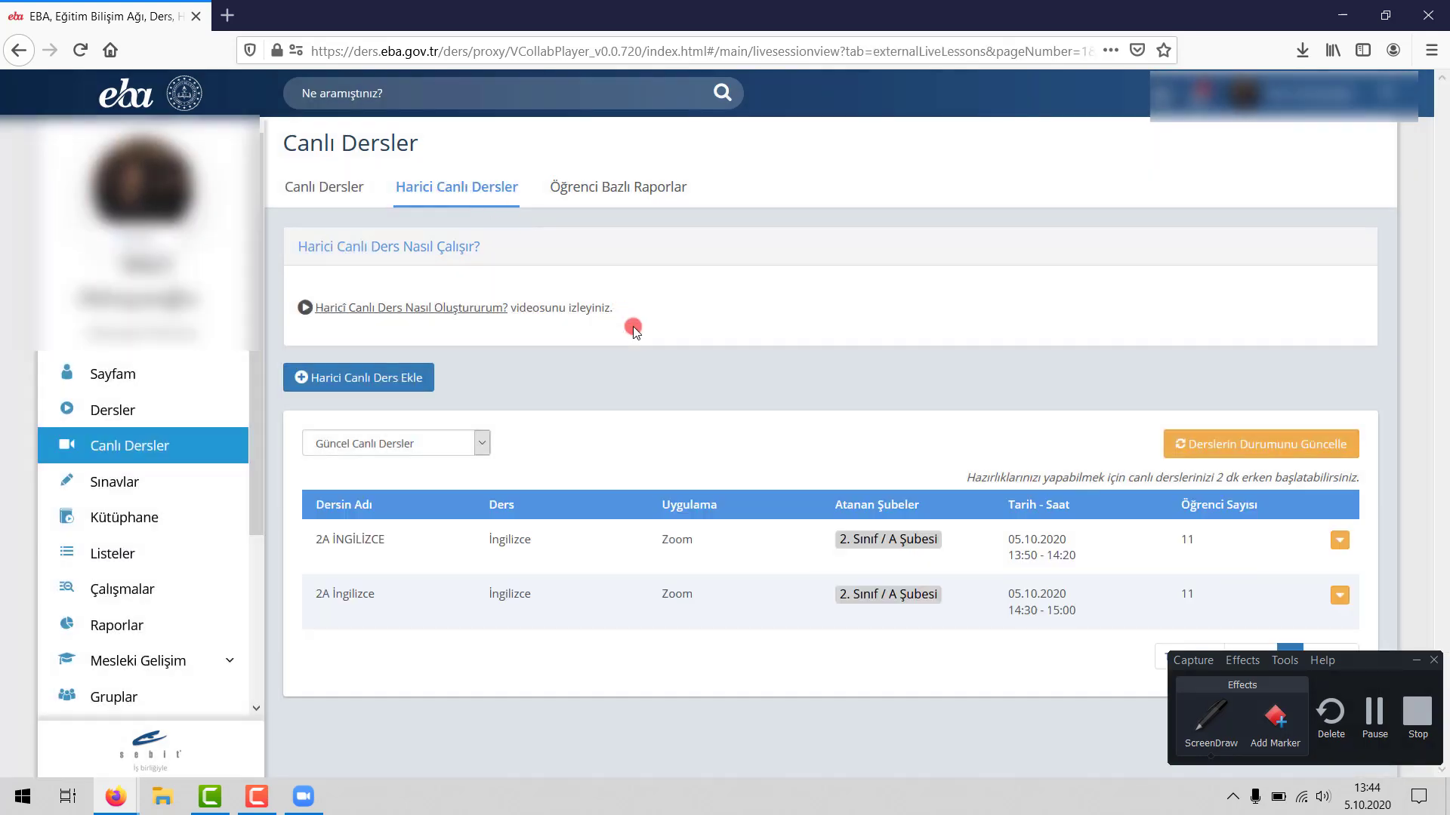
click(340, 378)
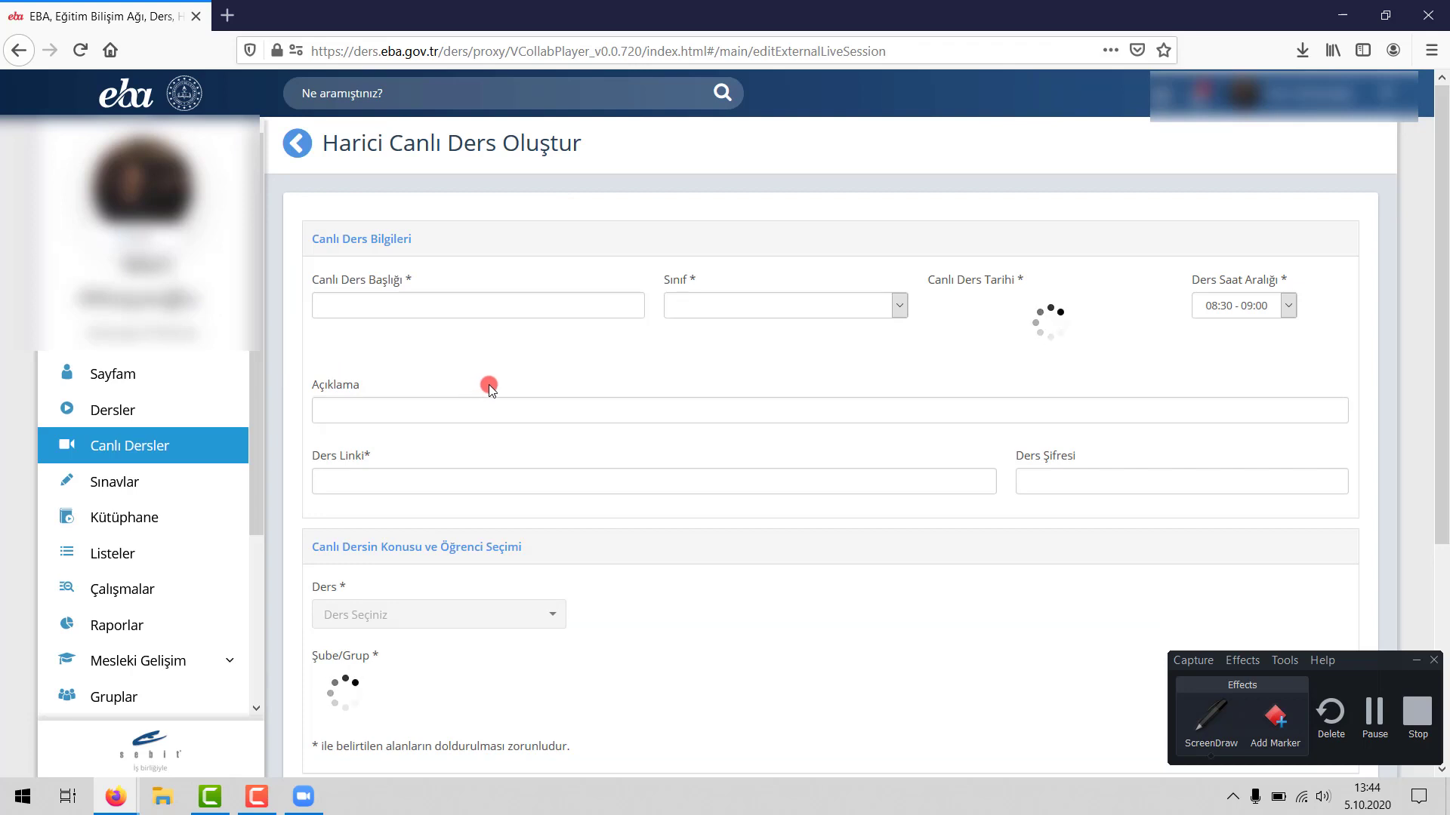
- Enter 'İngilizce' as the live lesson title and choose 3. Sınıf as the class
click(430, 311)
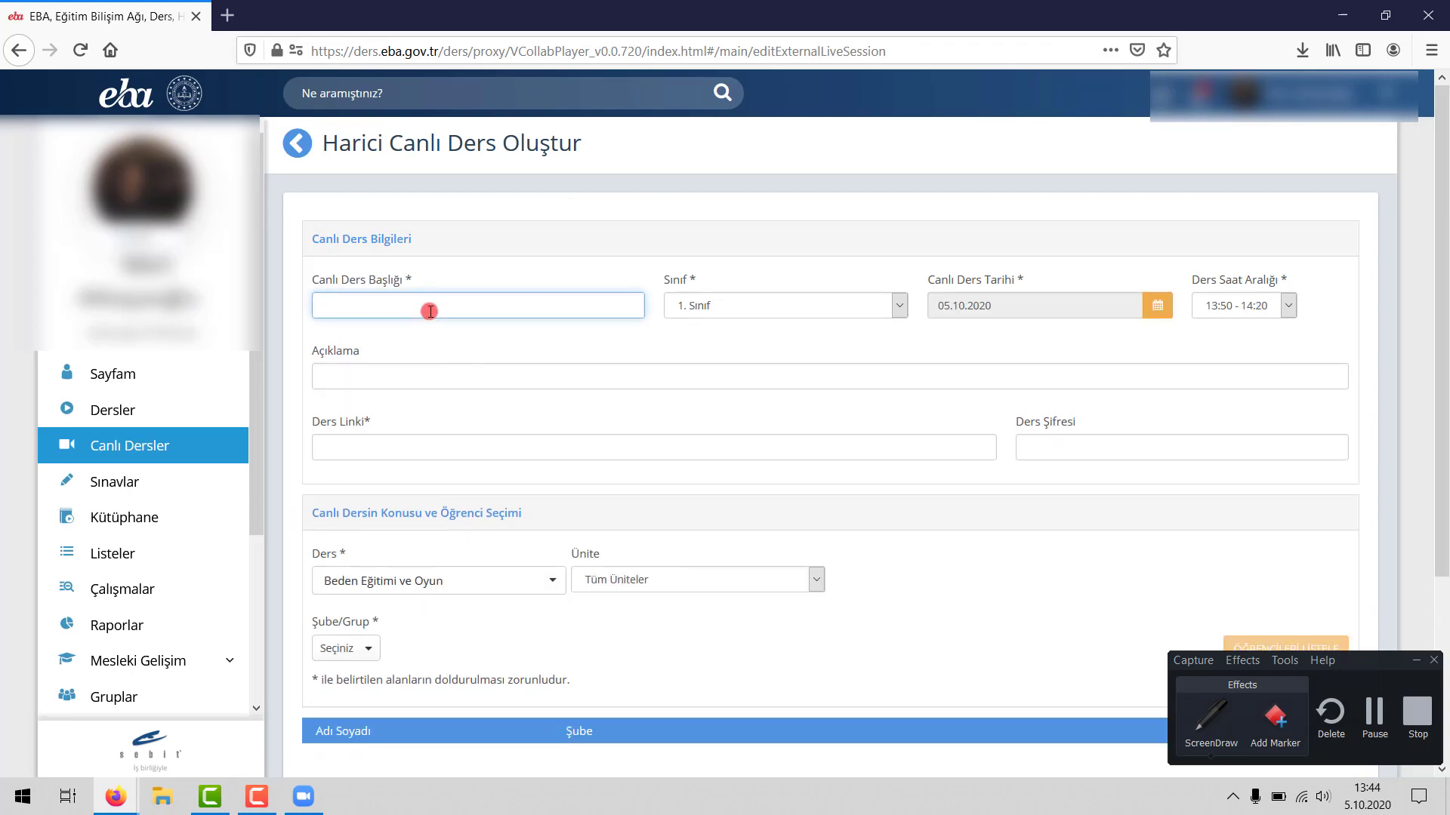
text(İngilizce)
click(718, 314)
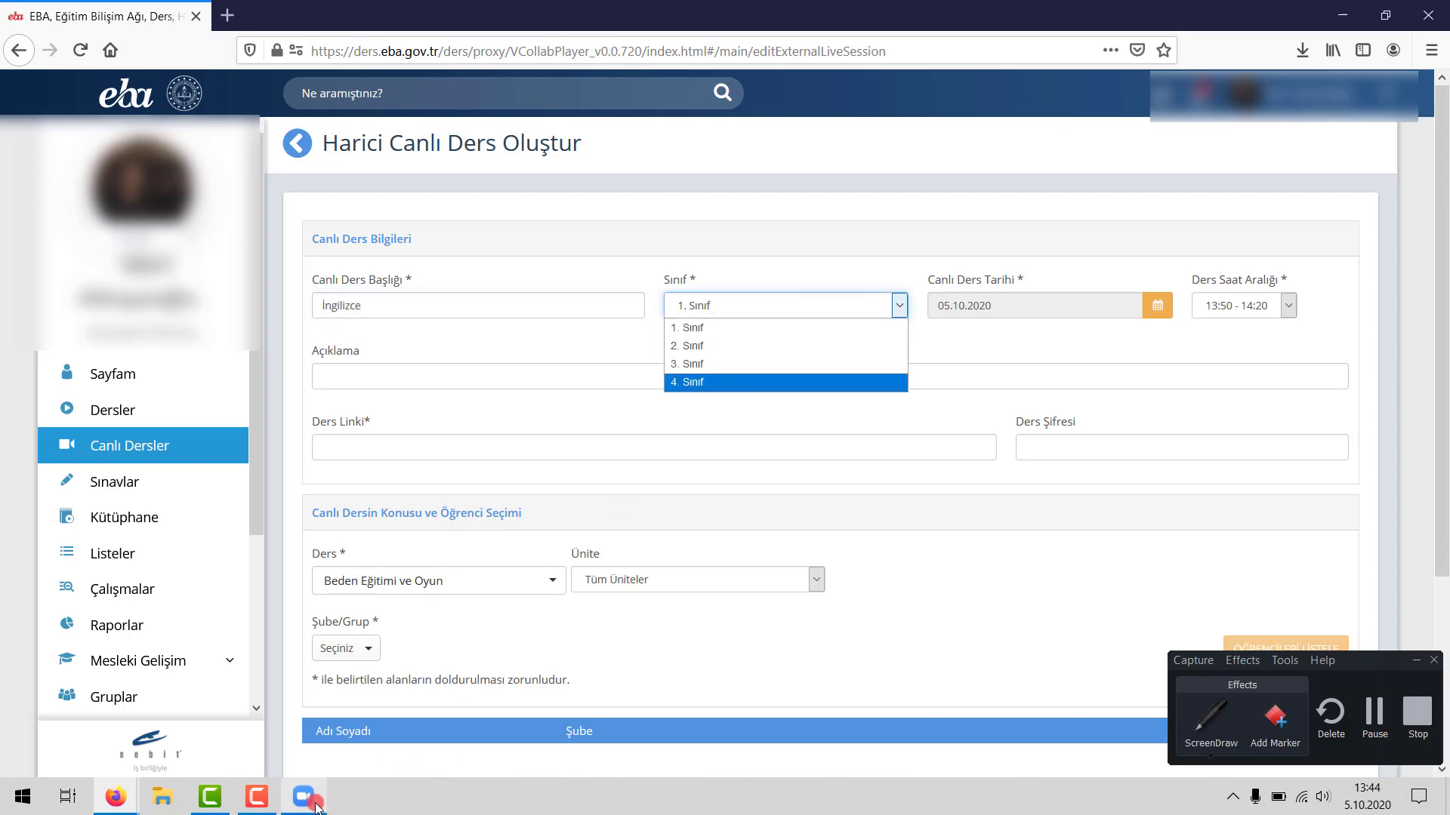
click(315, 805)
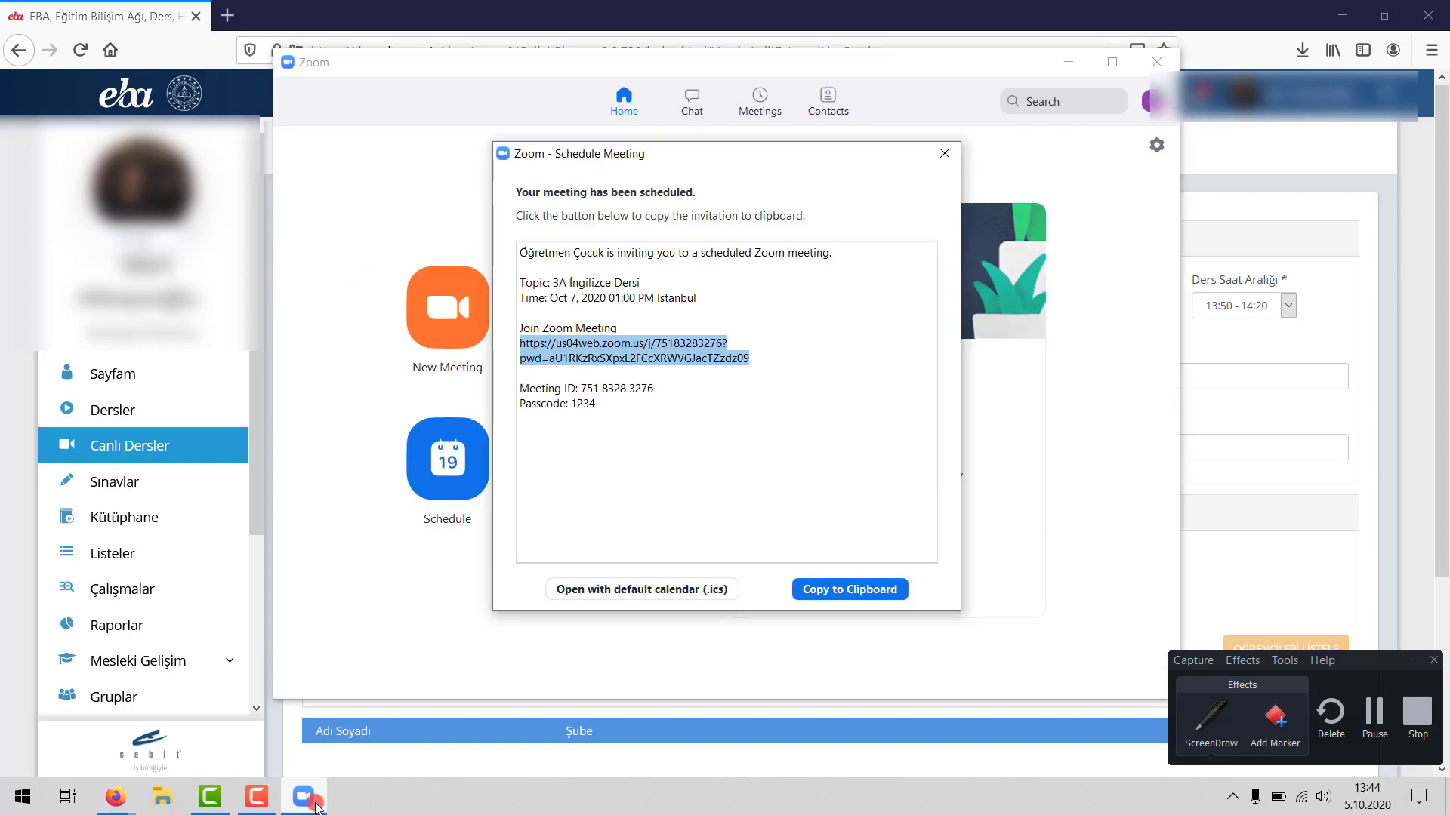
click(315, 805)
click(702, 316)
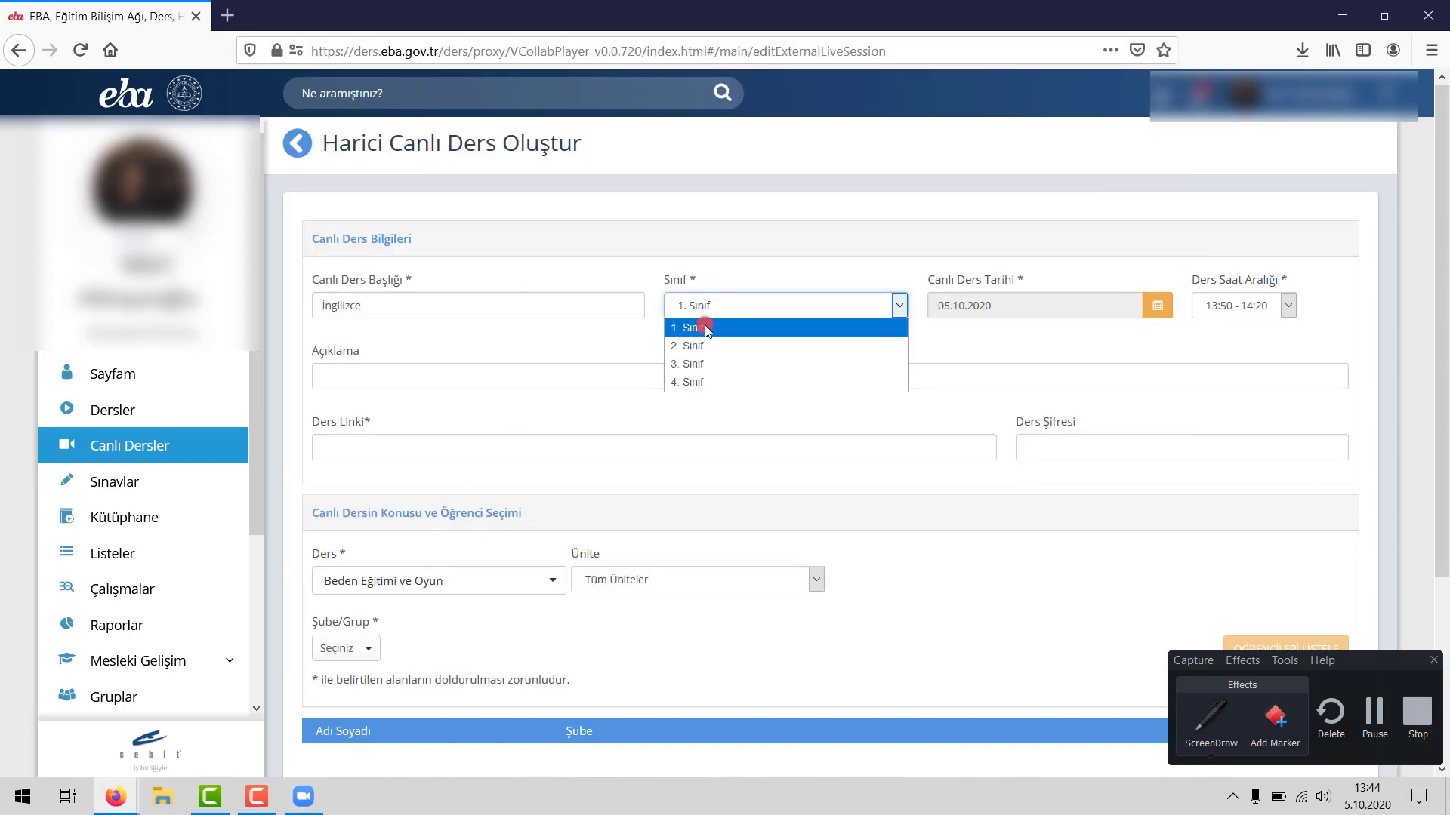
click(706, 363)
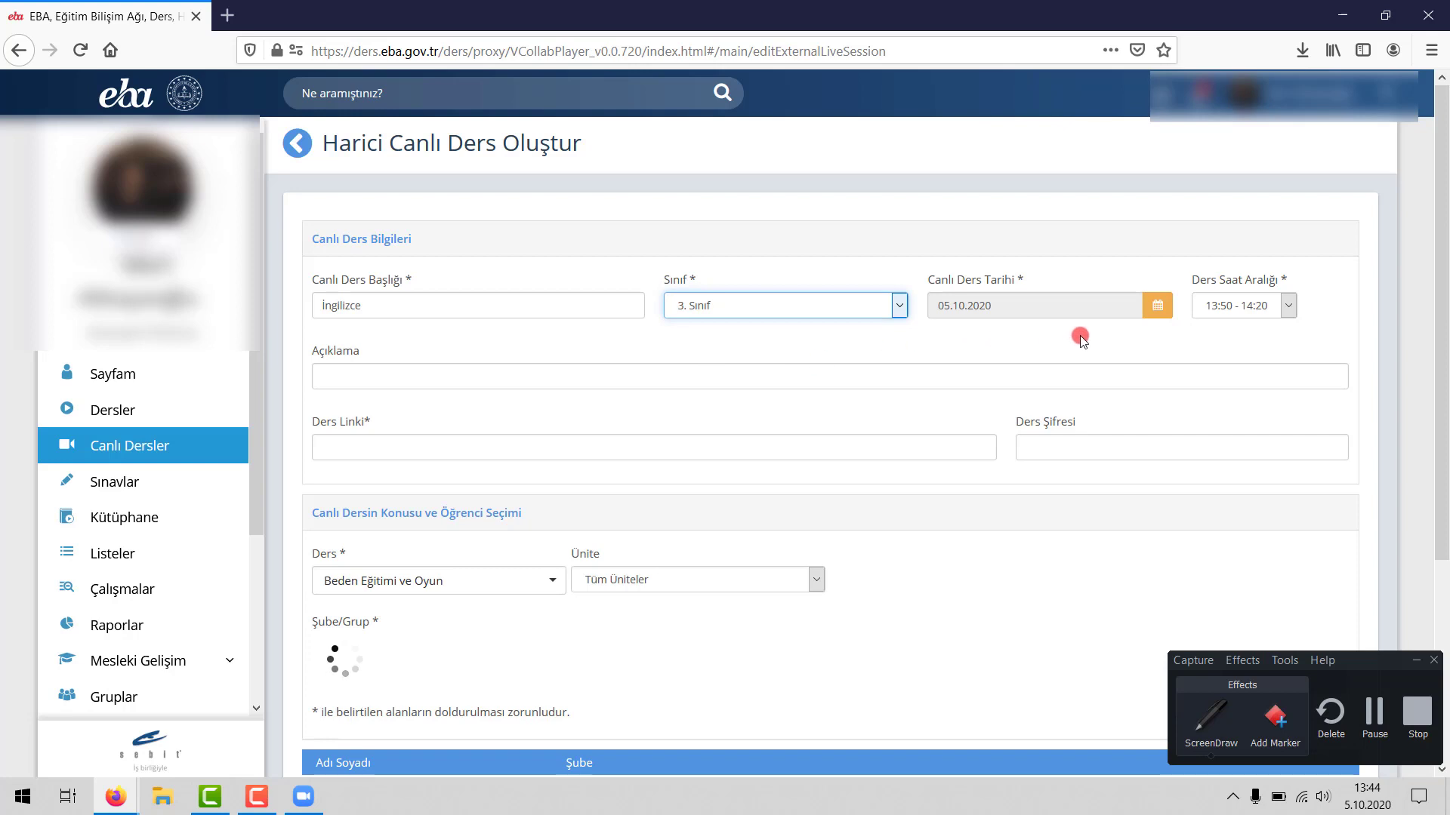
- Set the lesson date to 07.10.2020 and slot 13:10 - 13:40, then close Zoom's invitation dialog
click(1157, 308)
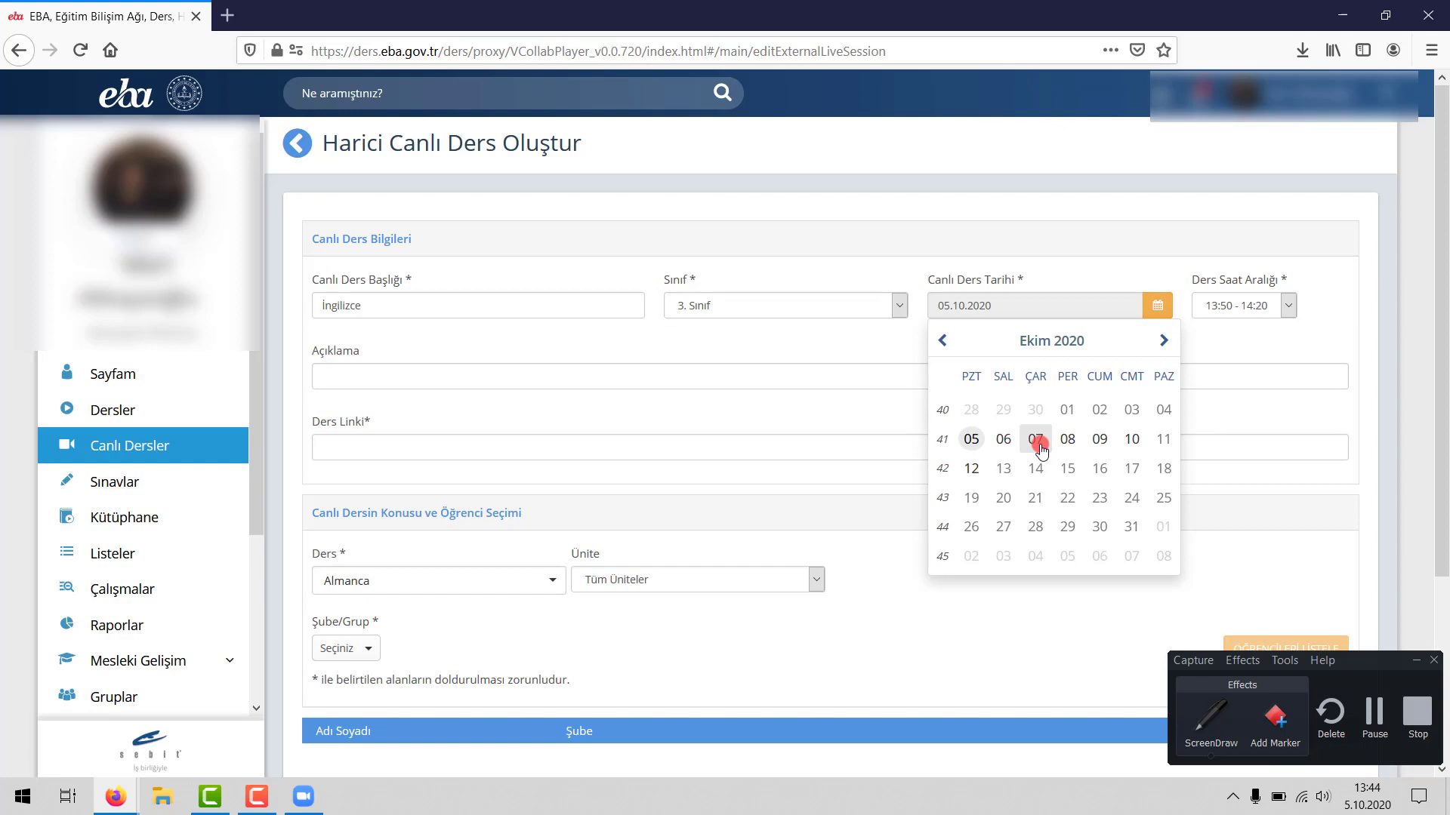
click(1037, 444)
click(1240, 313)
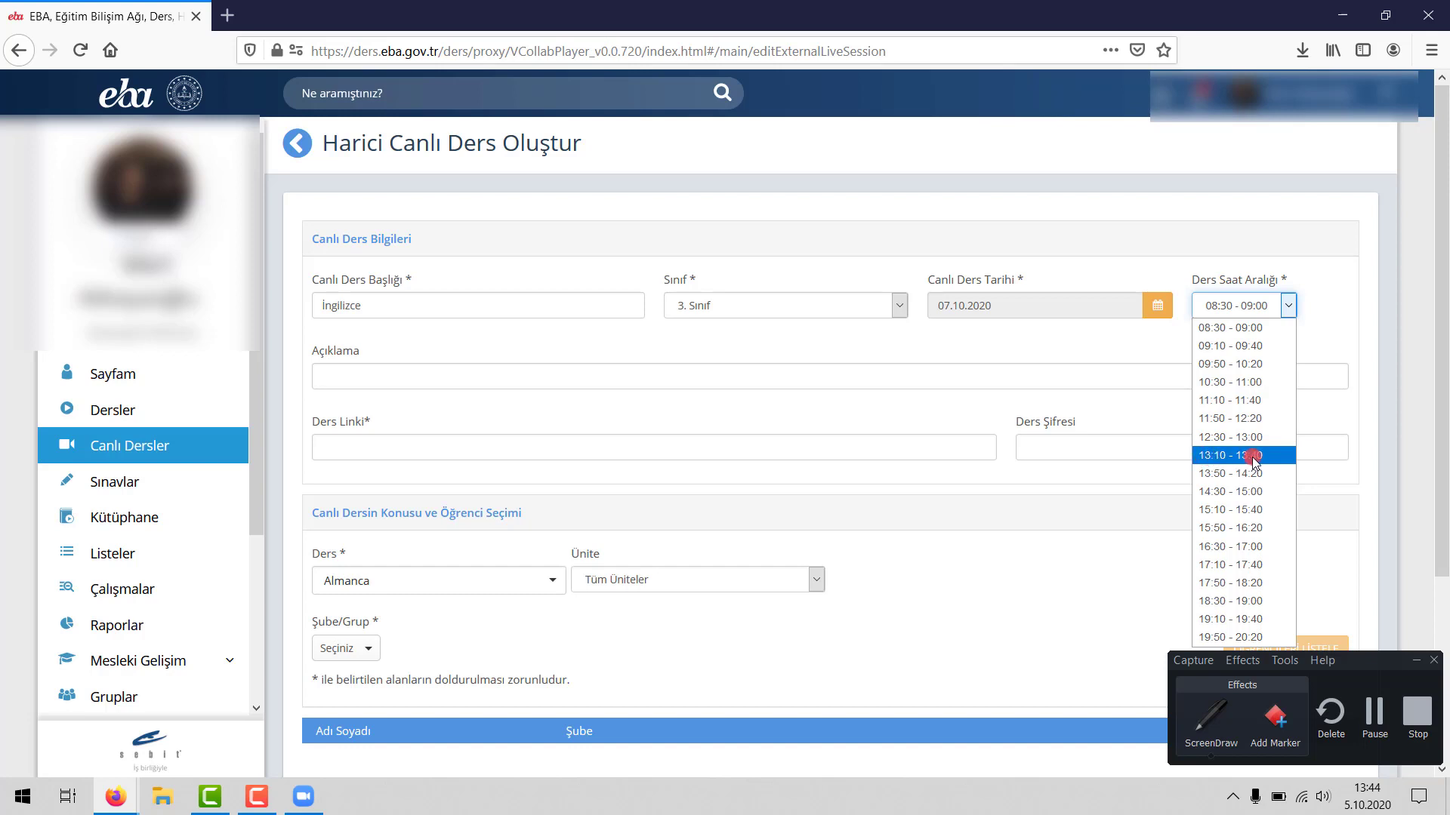
click(1256, 456)
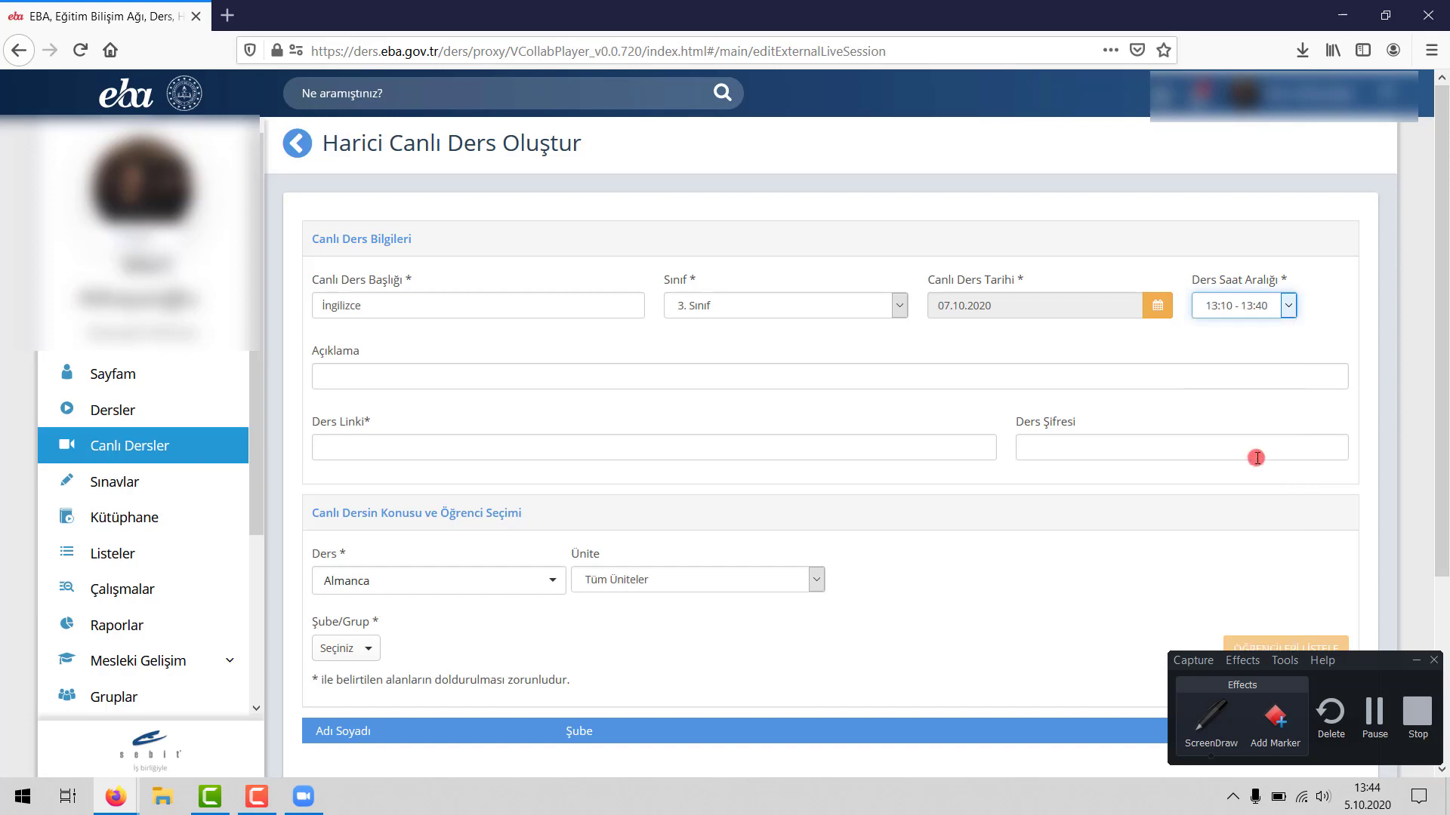
click(303, 797)
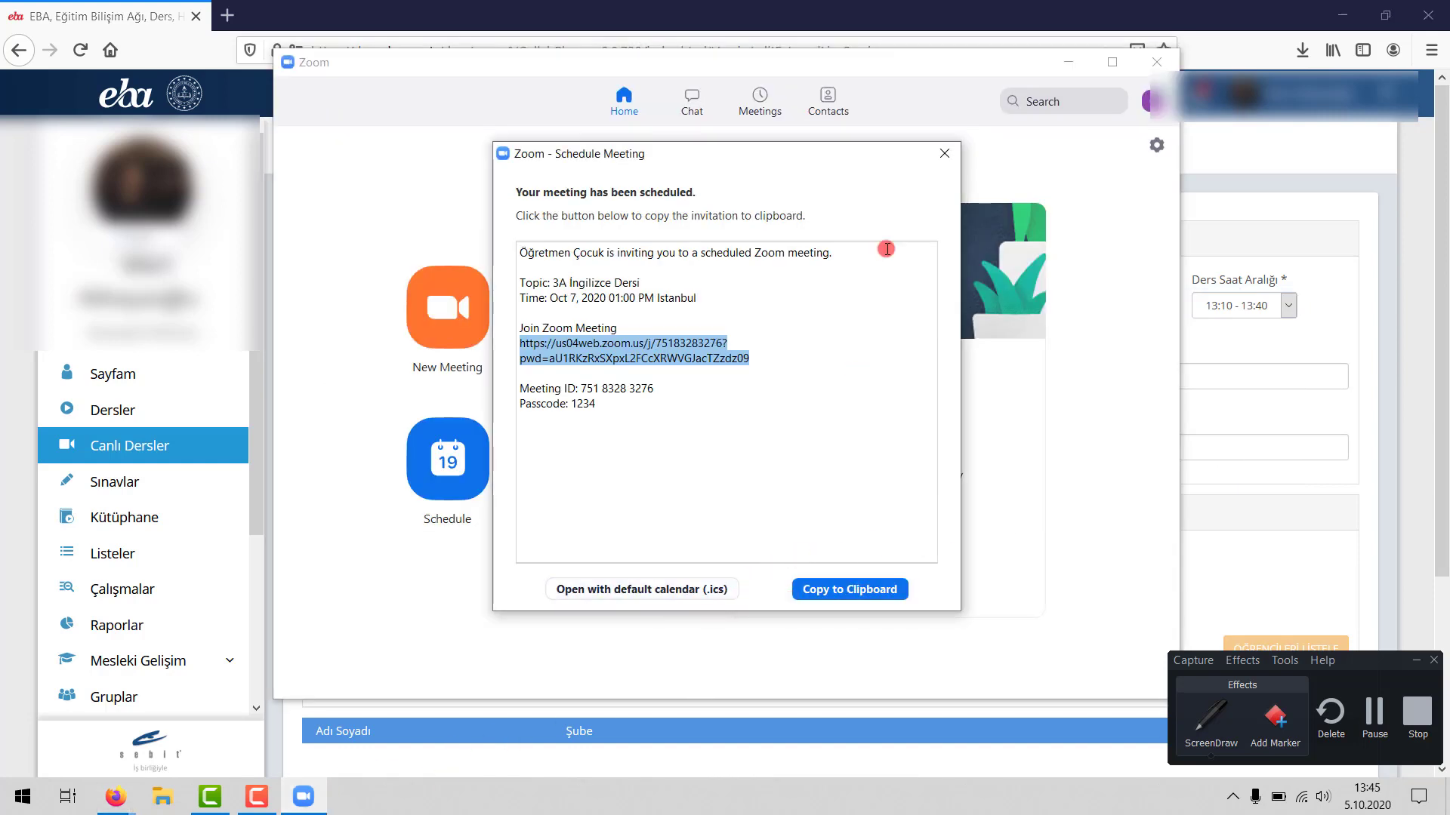
click(943, 153)
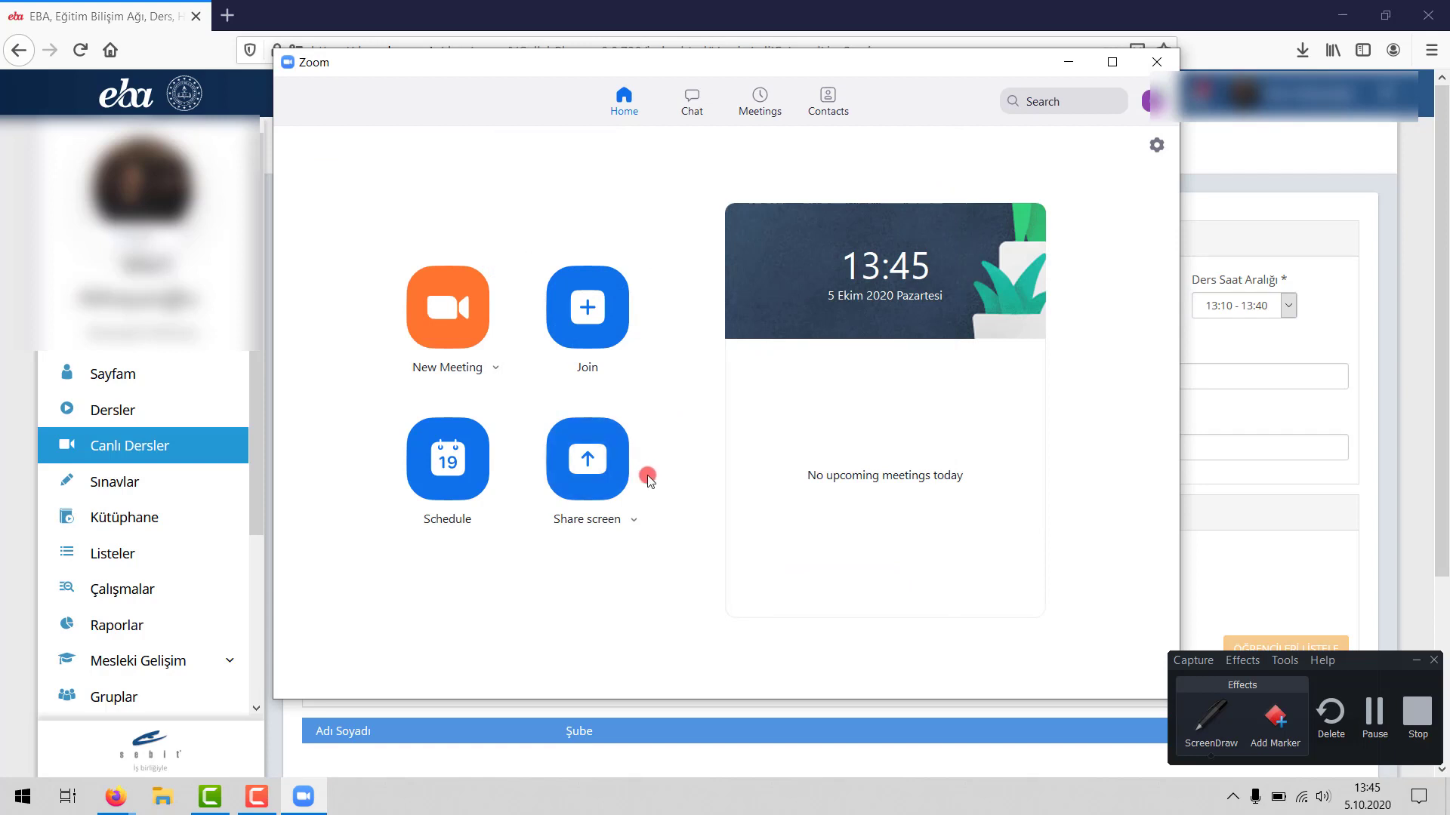
- Move the 3A İngilizce Dersi meeting's start time to 13:10, save it, and return to EBA
click(746, 98)
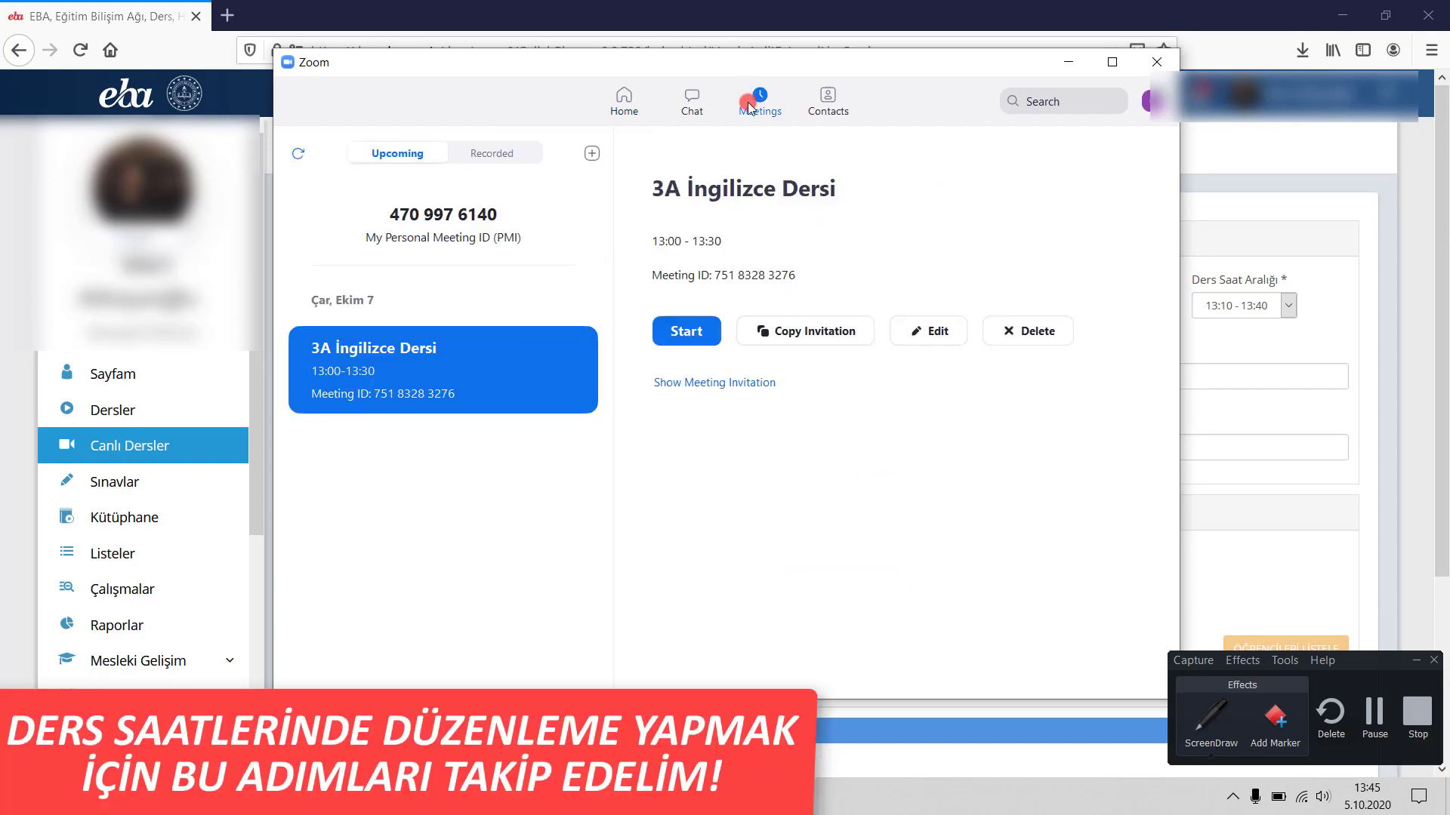
click(465, 381)
click(937, 335)
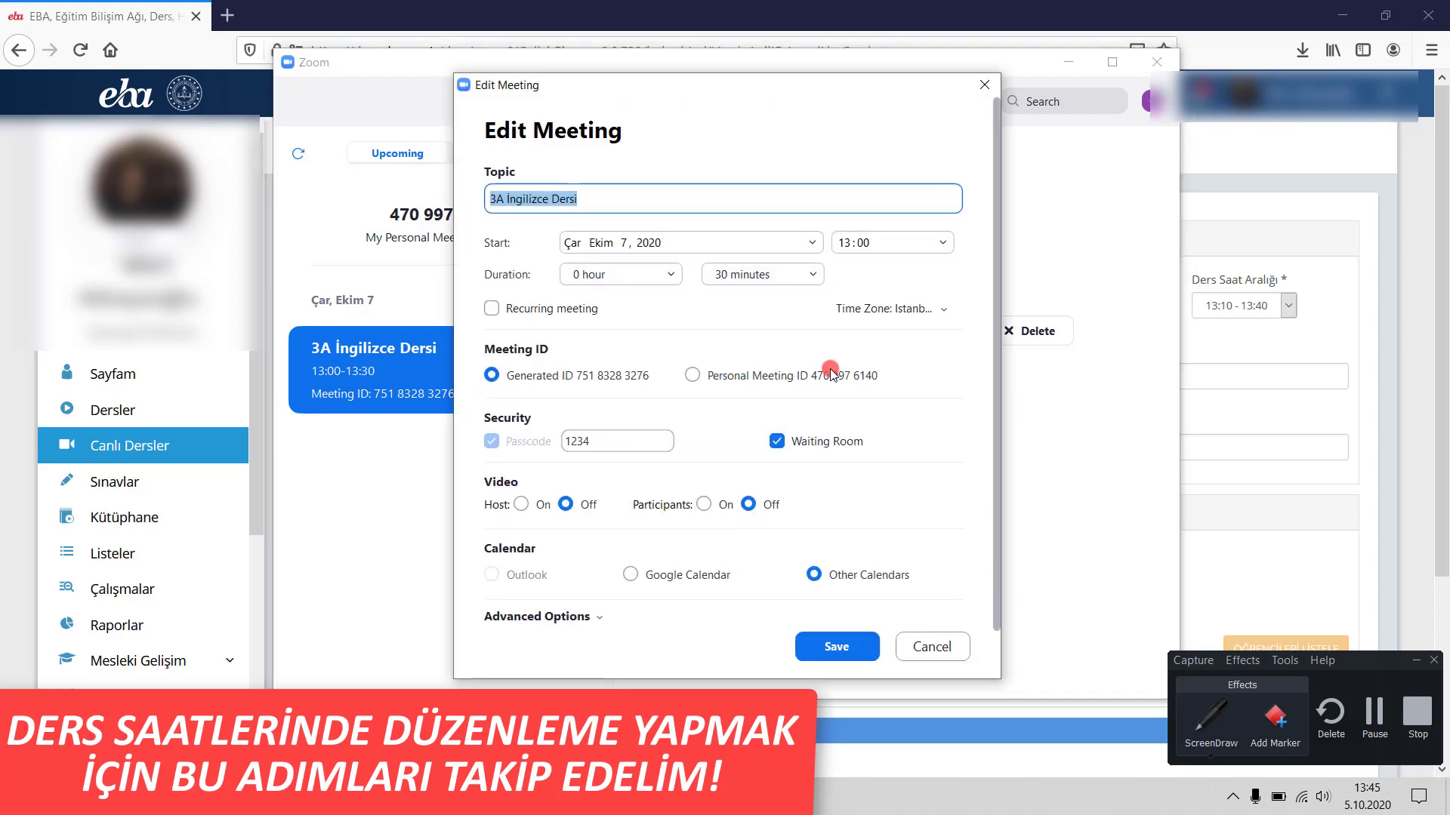
click(868, 244)
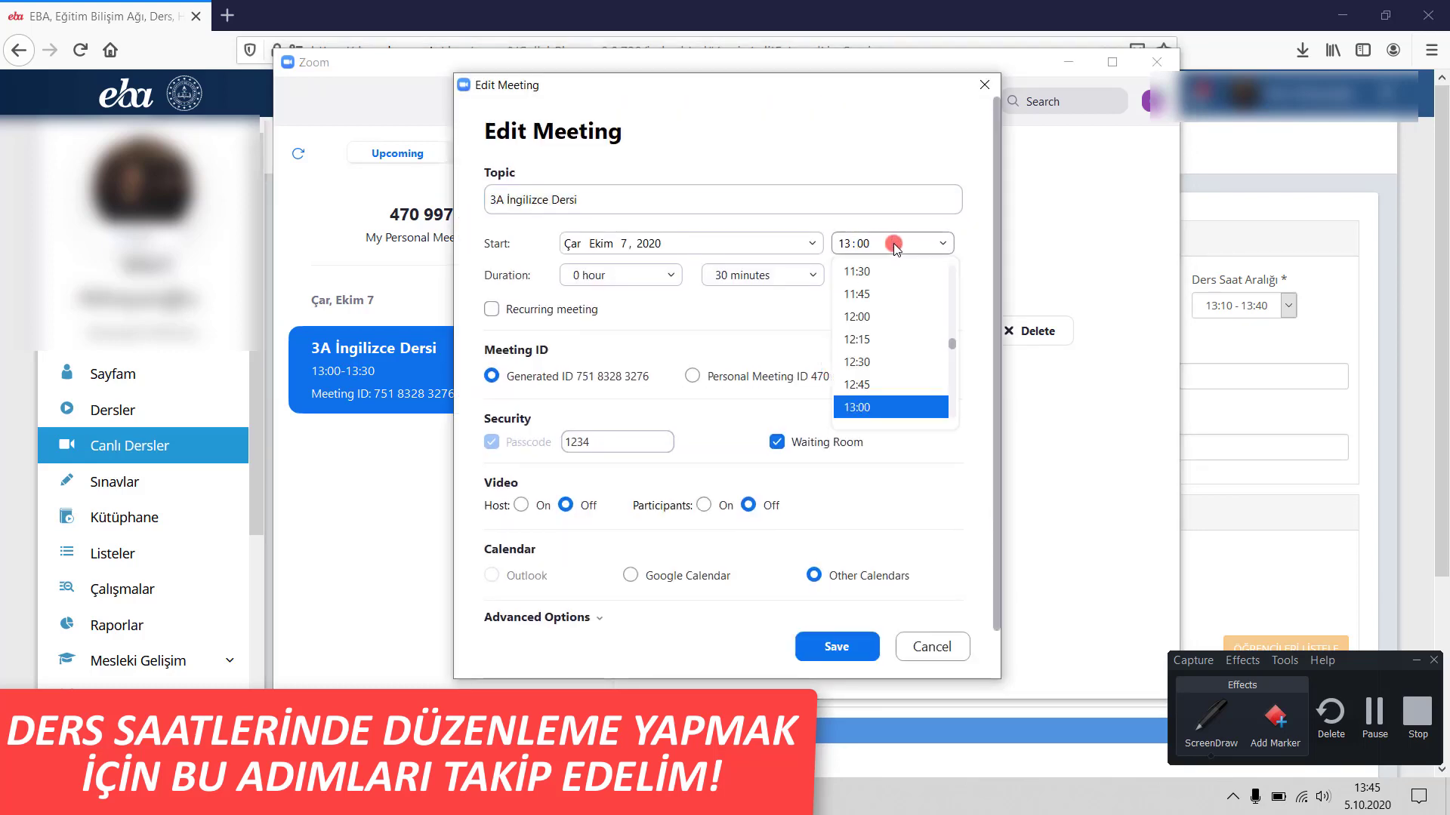
click(844, 241)
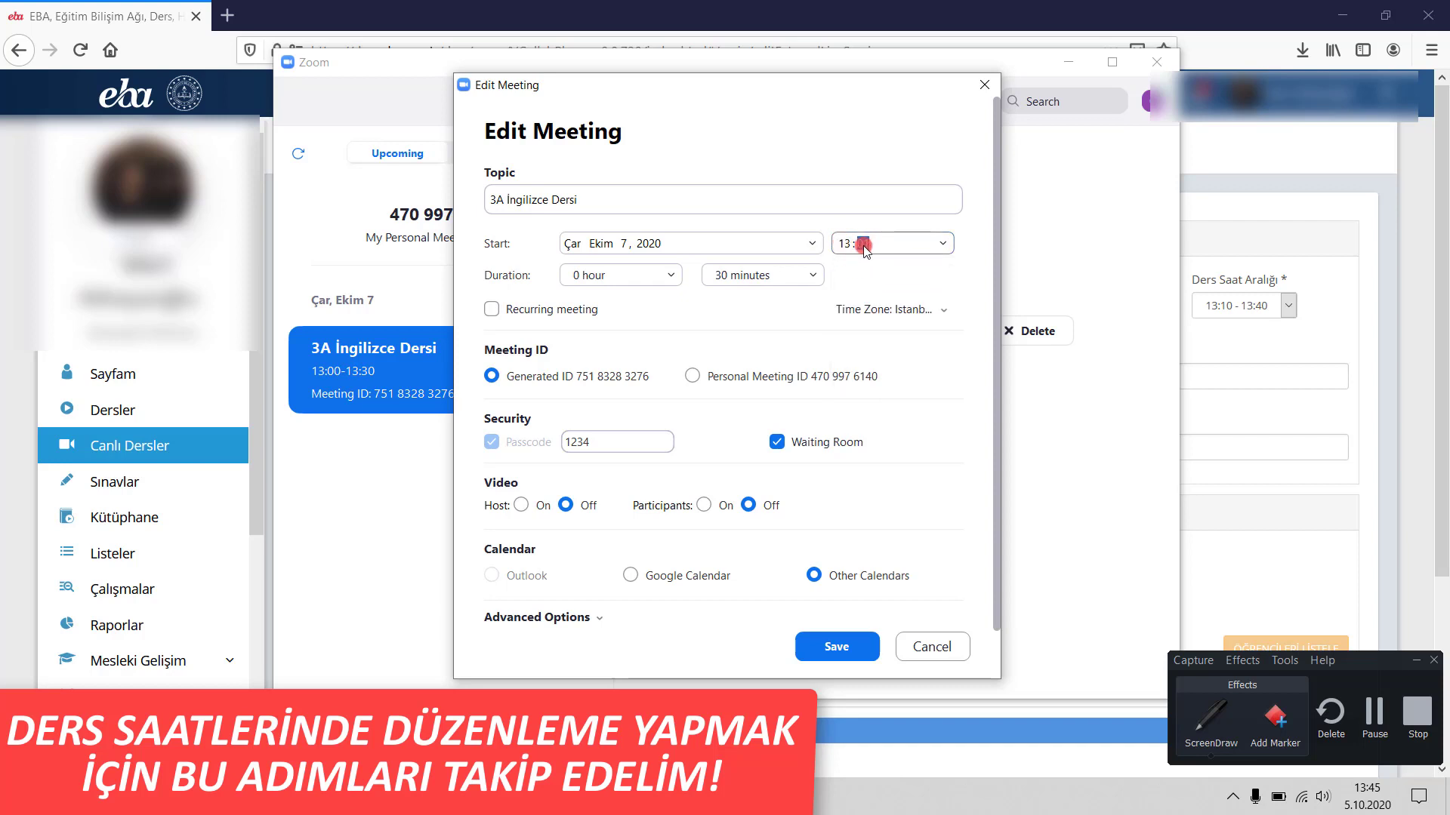
text(10)
click(826, 642)
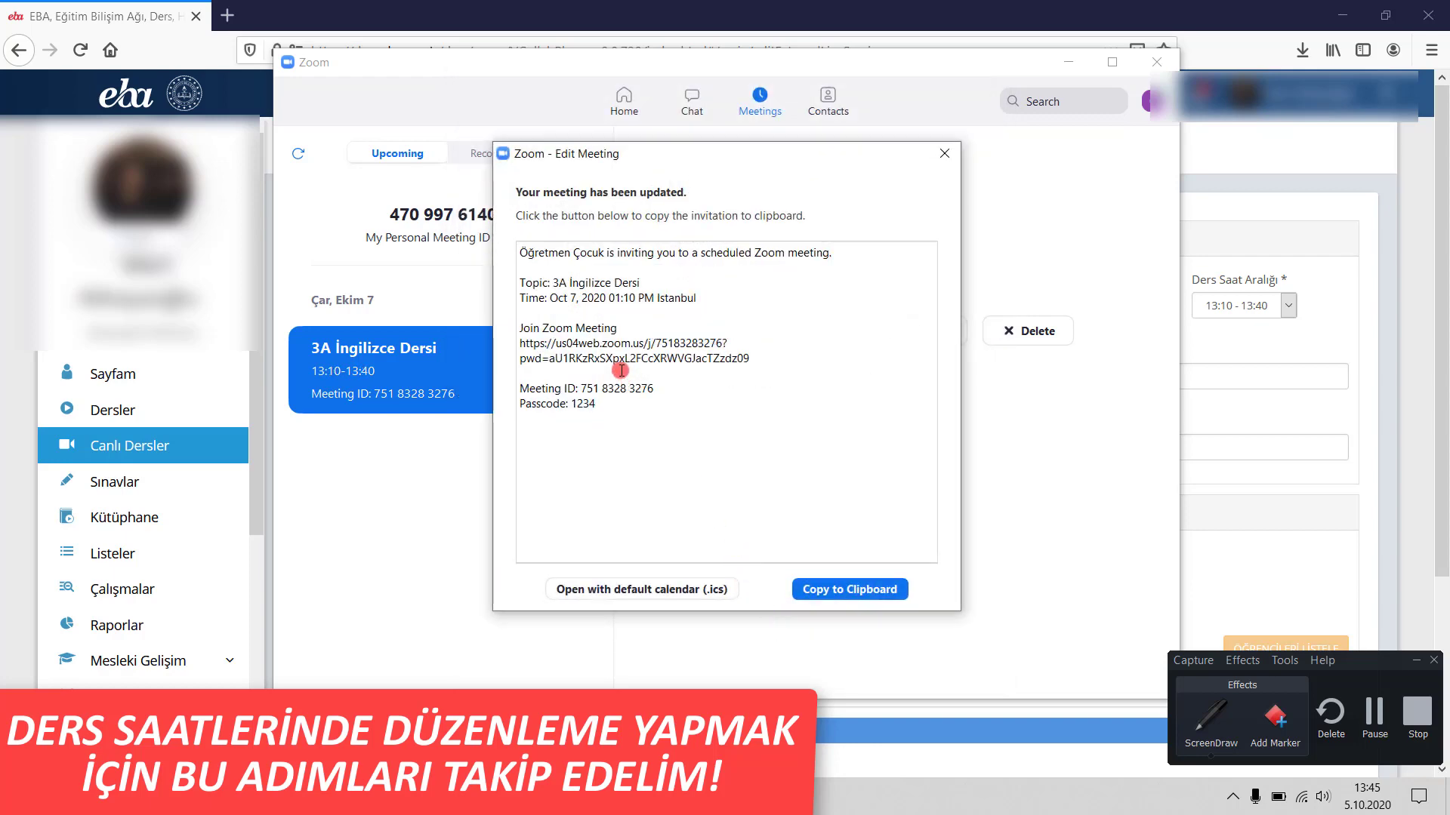
key(alt+Tab)
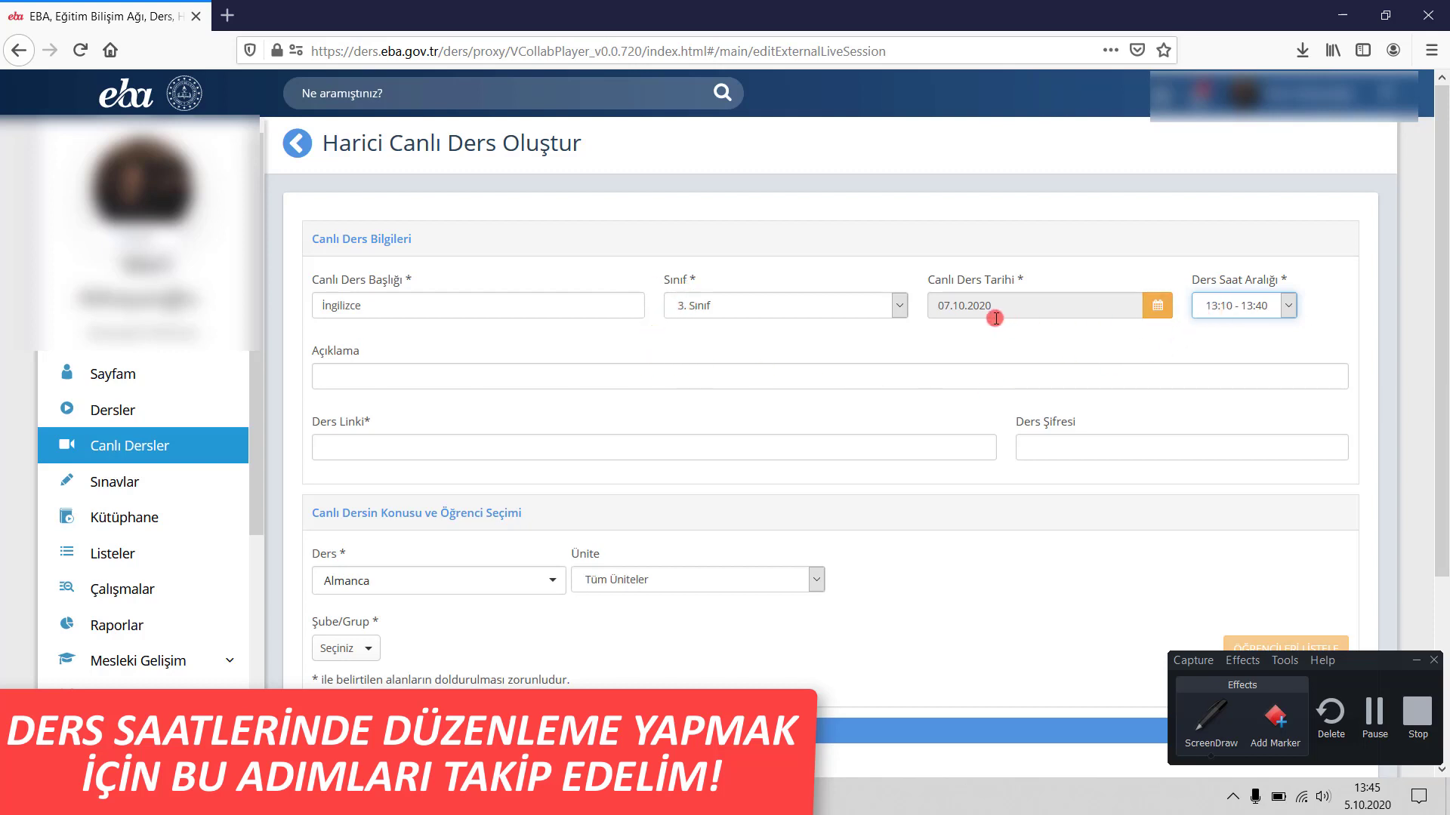
- Paste the Zoom join link into Ders Linki and enter the meeting passcode in Ders Şifresi
click(467, 381)
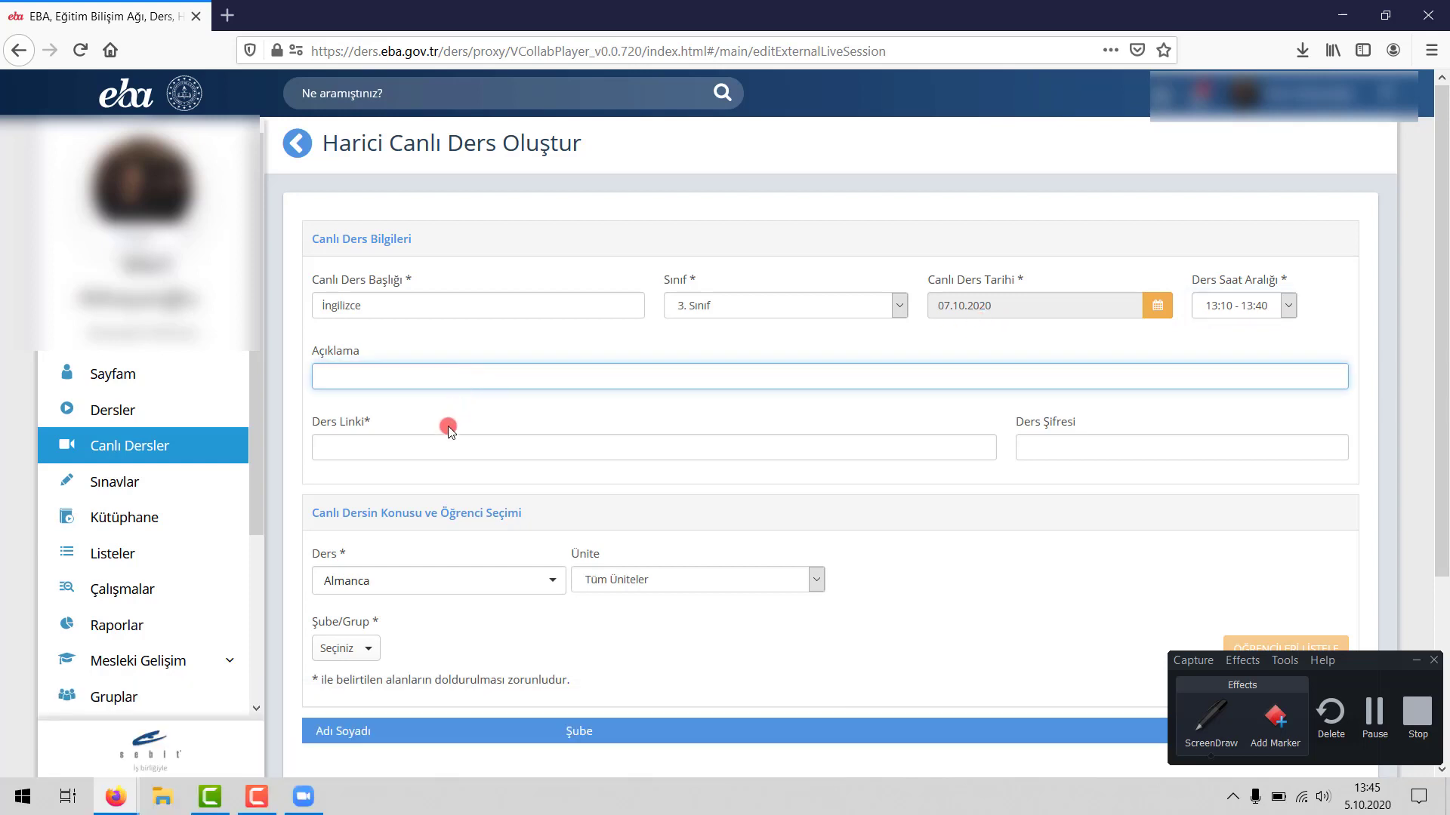
click(432, 447)
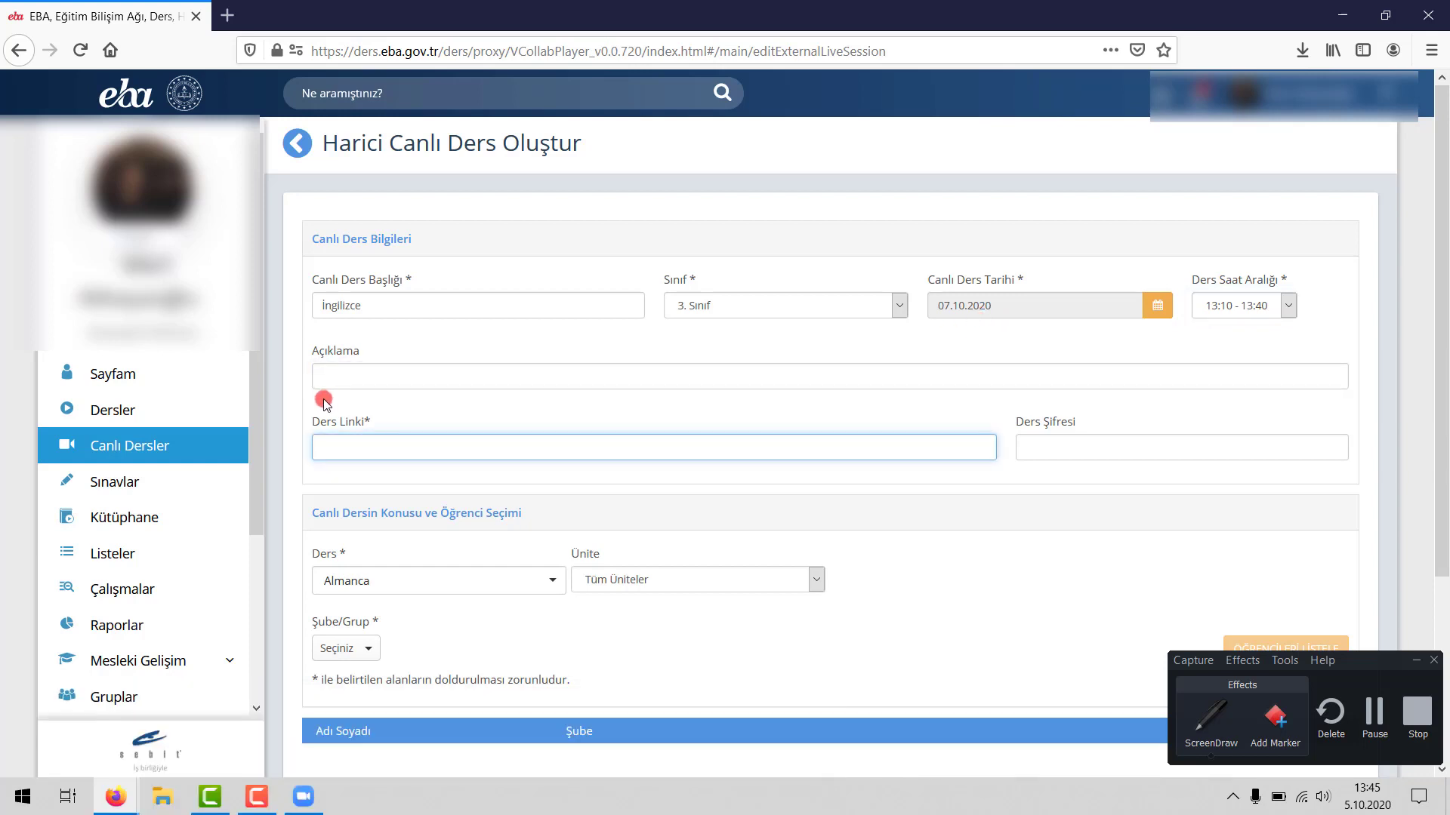
click(303, 796)
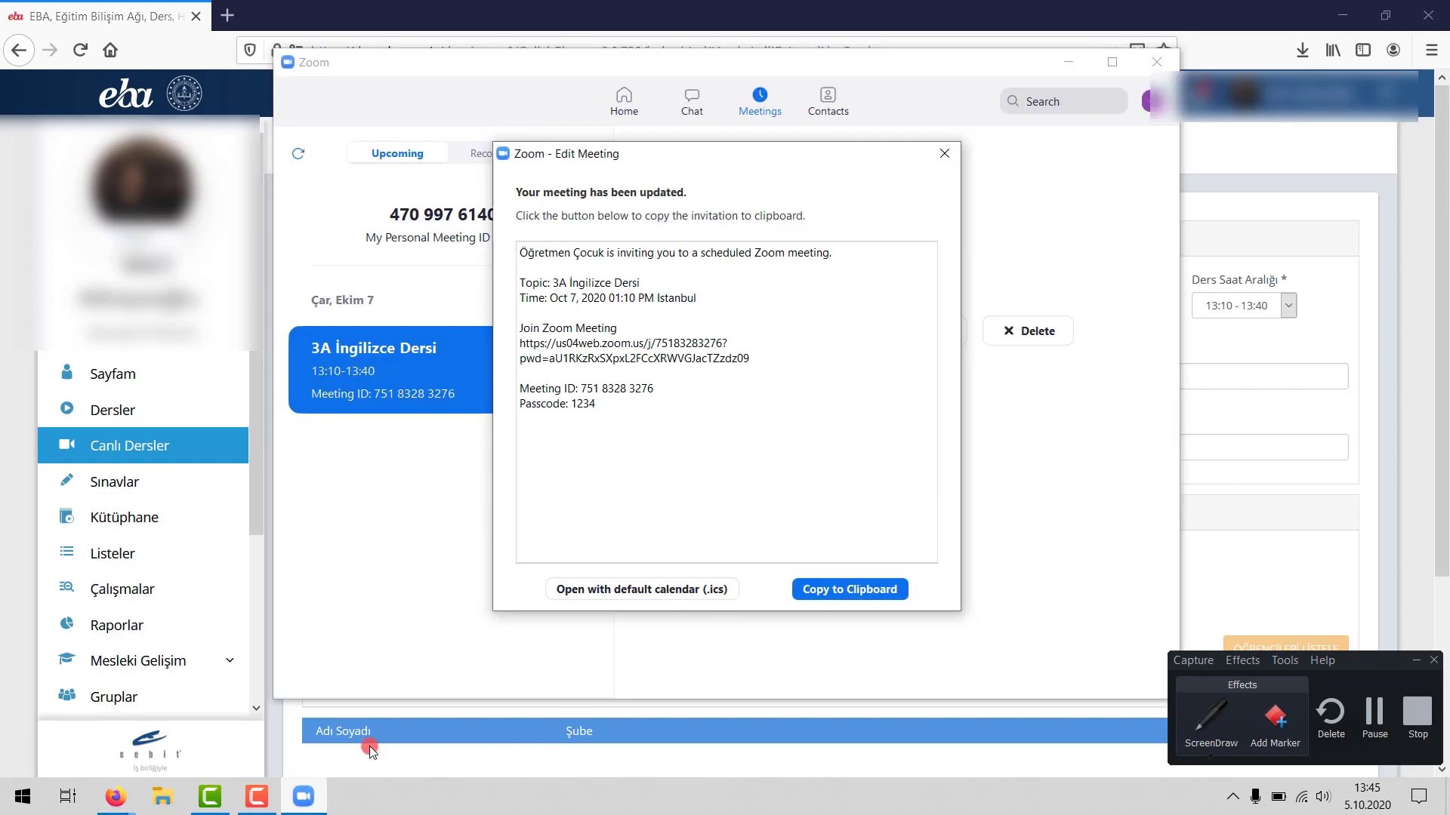
drag(750, 359, 509, 344)
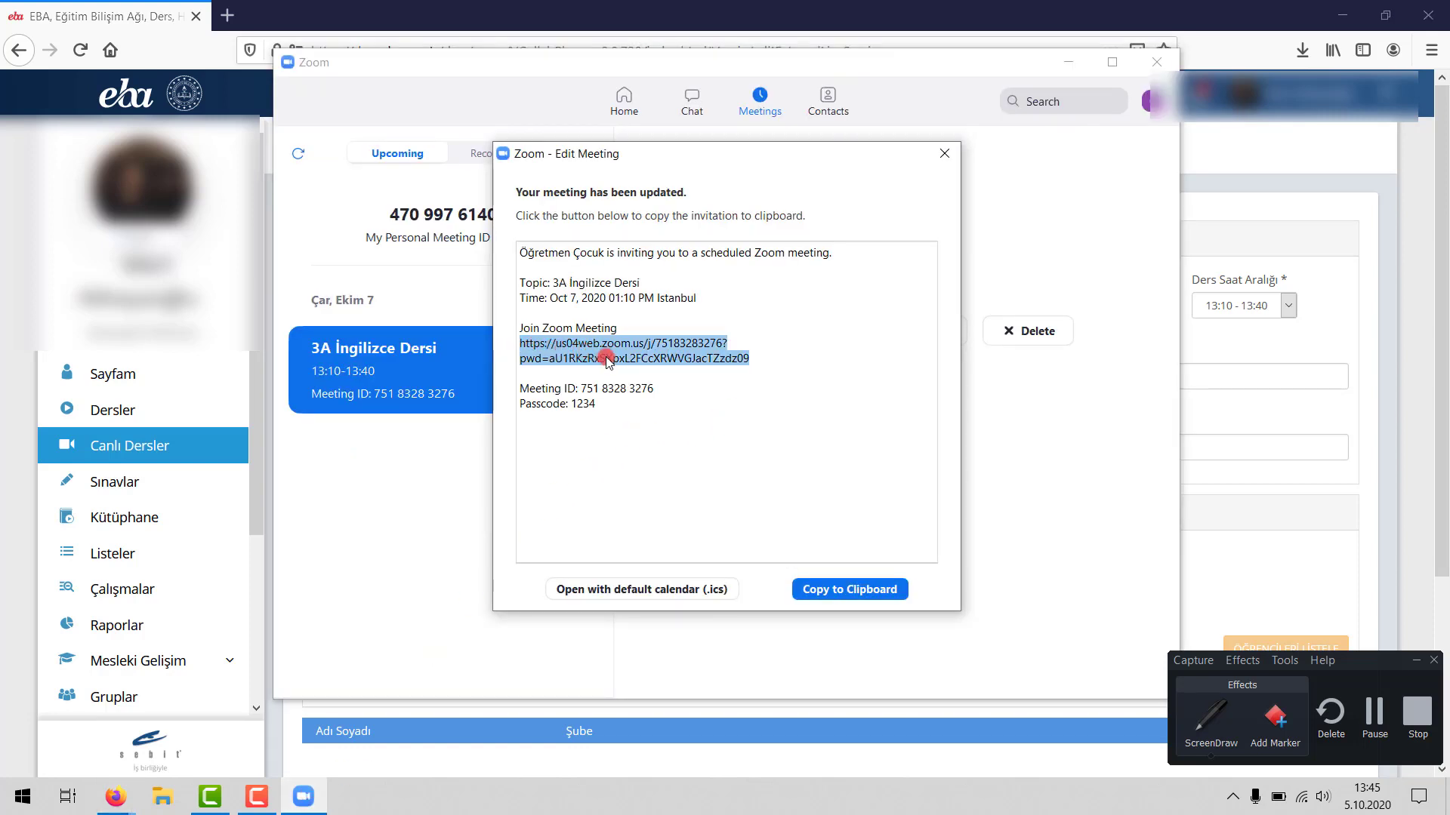
click(440, 23)
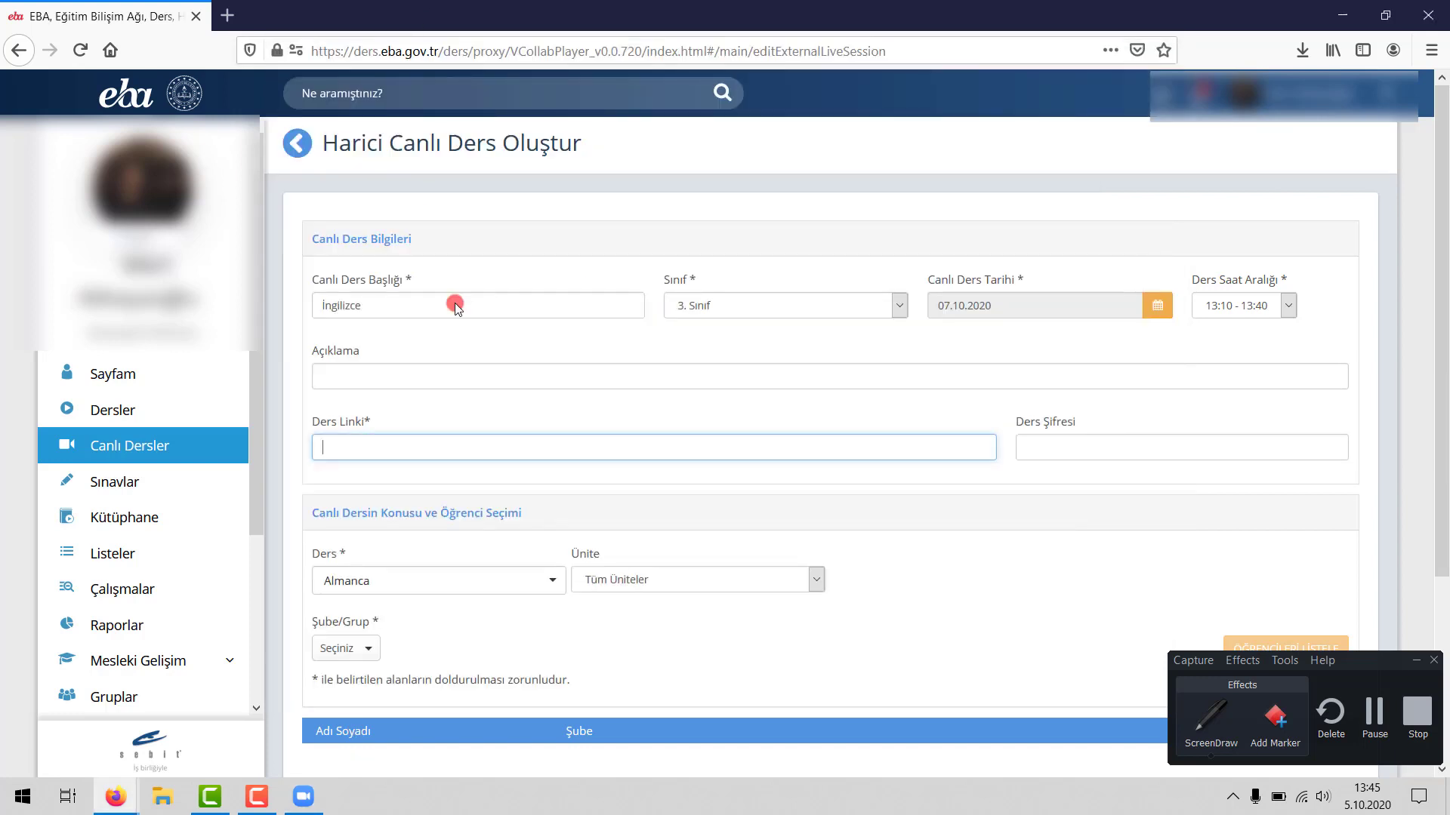
click(374, 444)
key(ctrl+v)
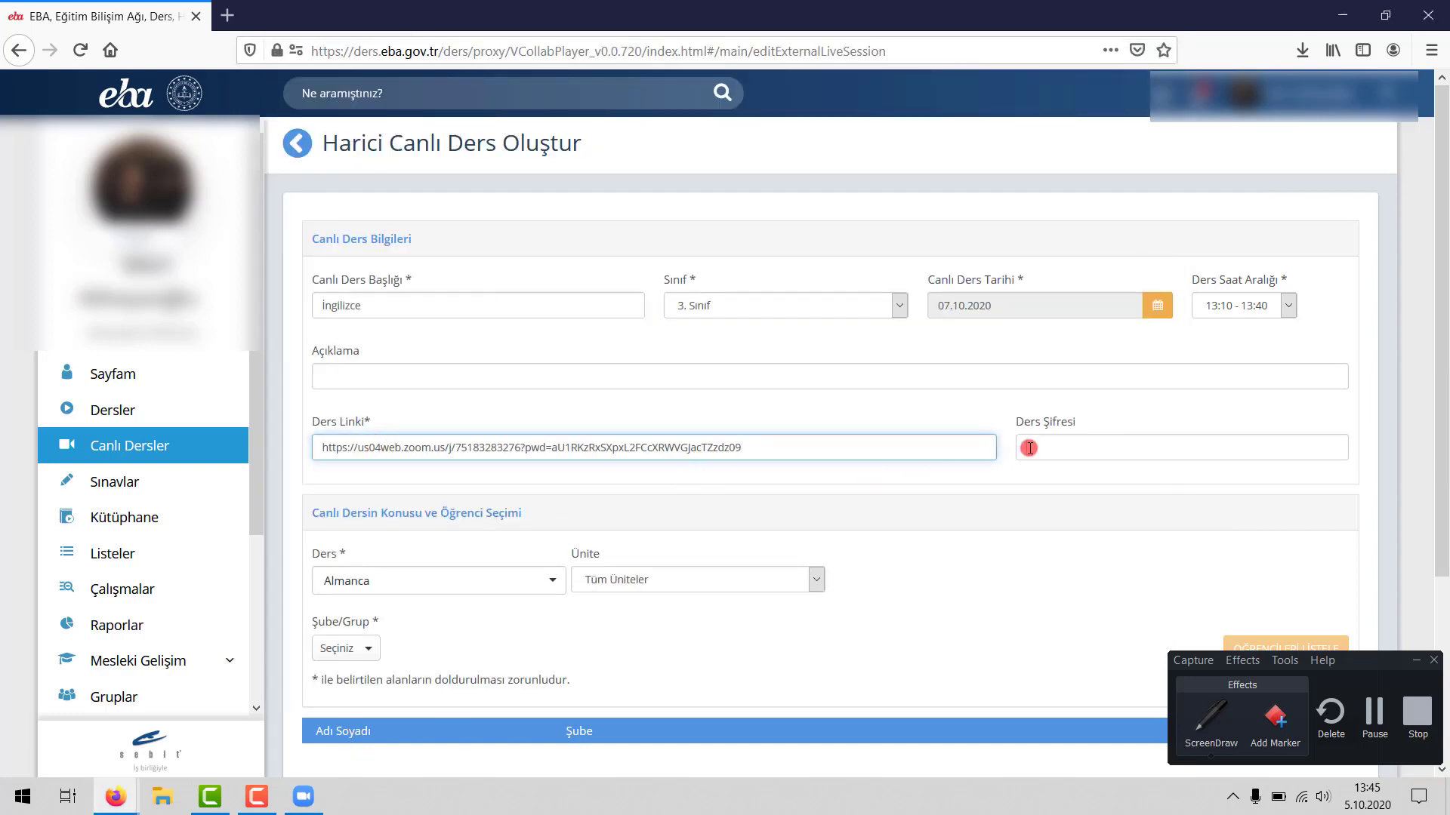
click(1068, 452)
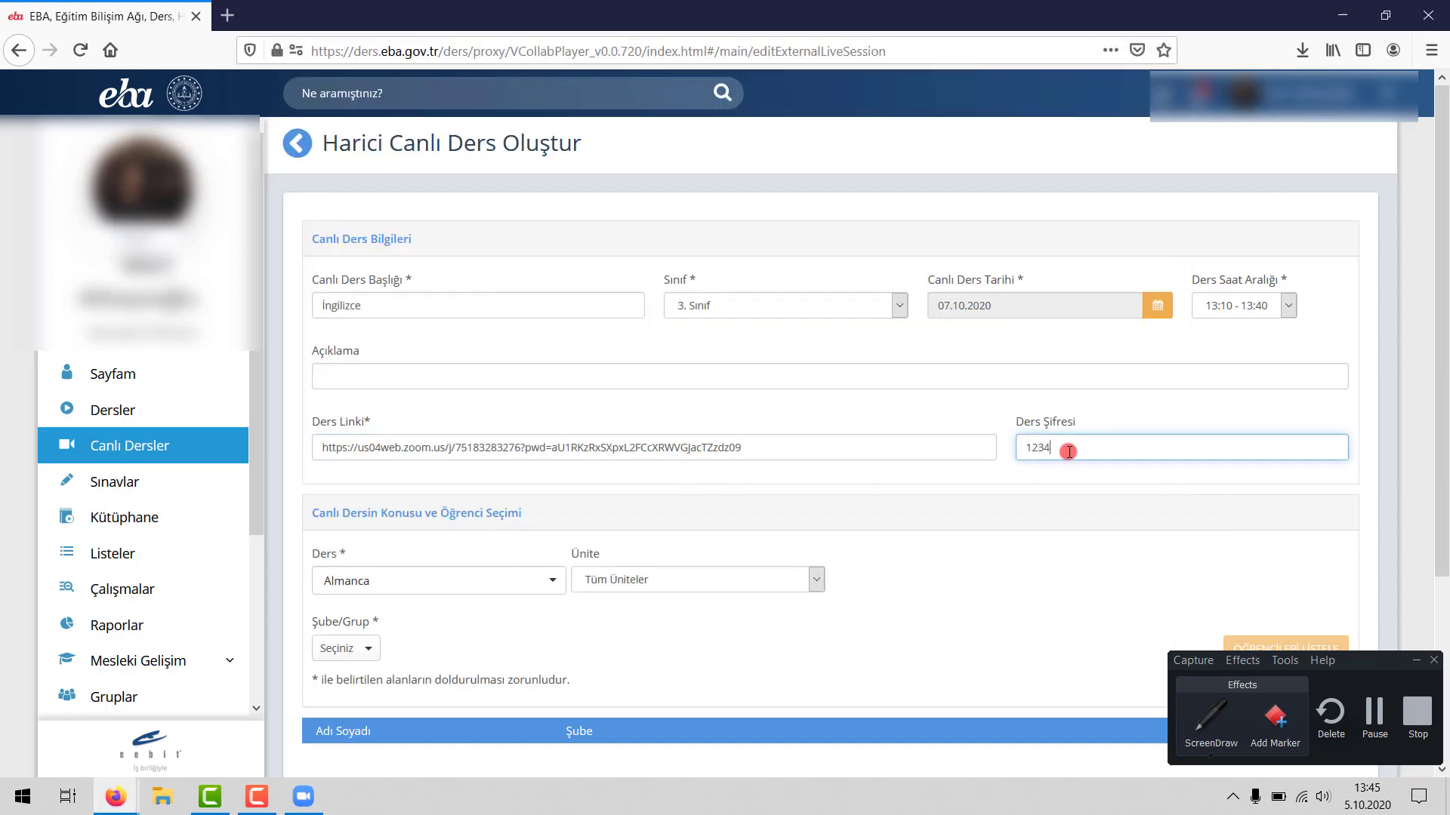
click(1056, 550)
- Choose subject İngilizce, unit Greeting and group 3. Sınıf / A Şubesi, then list the students
scroll(518, 478, down, 2)
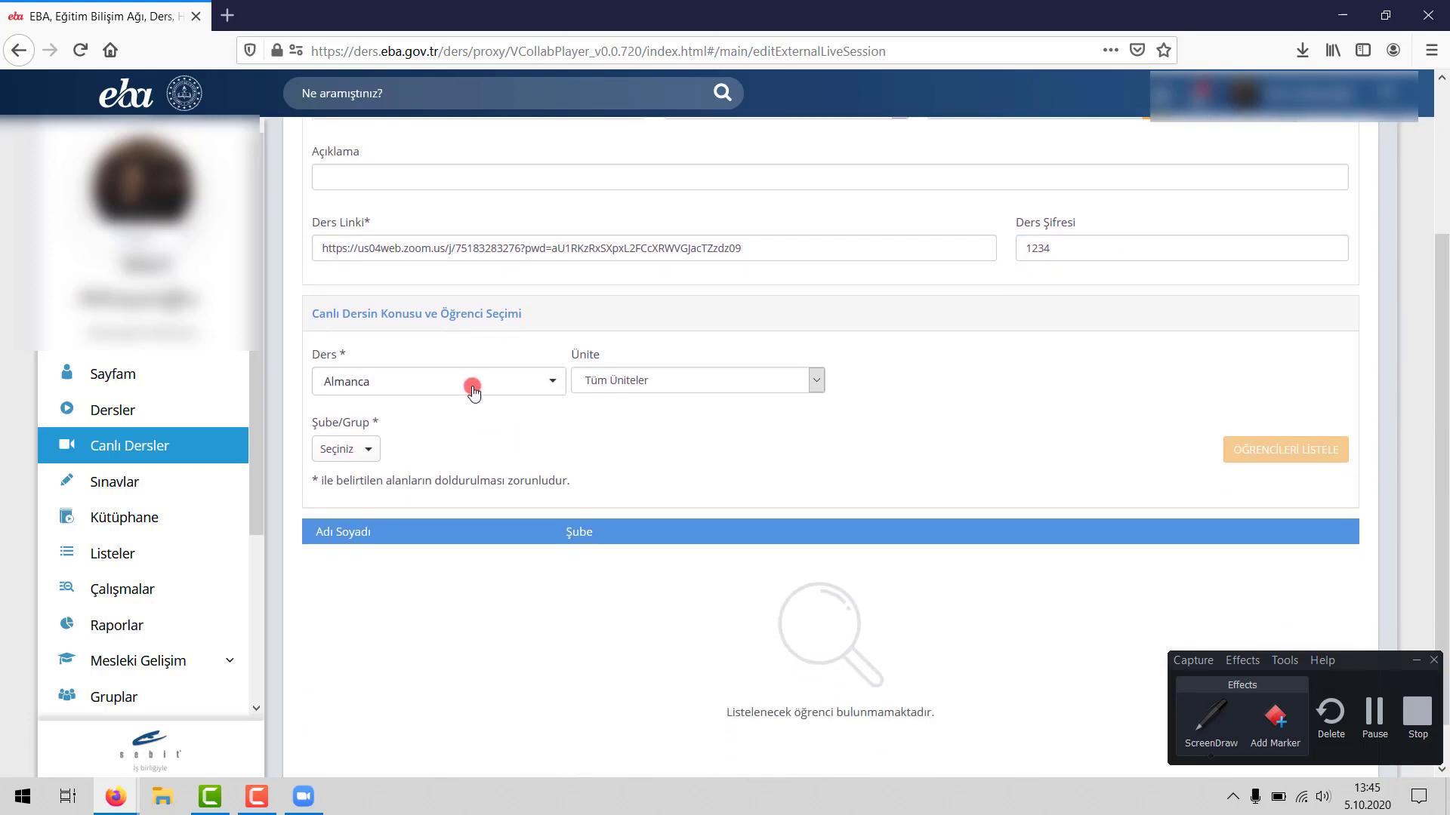
click(476, 381)
scroll(400, 527, down, 3)
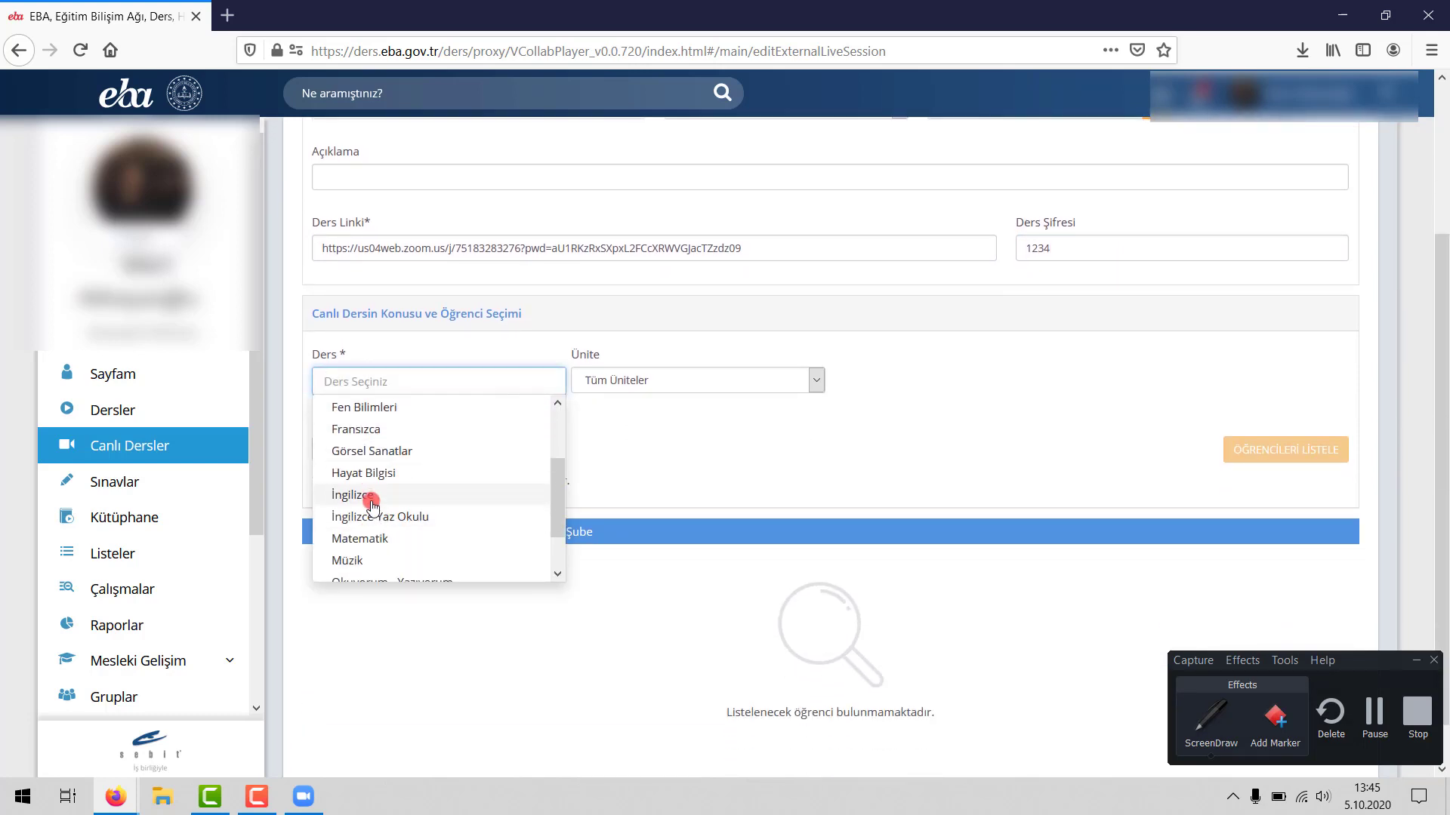
click(371, 499)
click(664, 383)
click(635, 389)
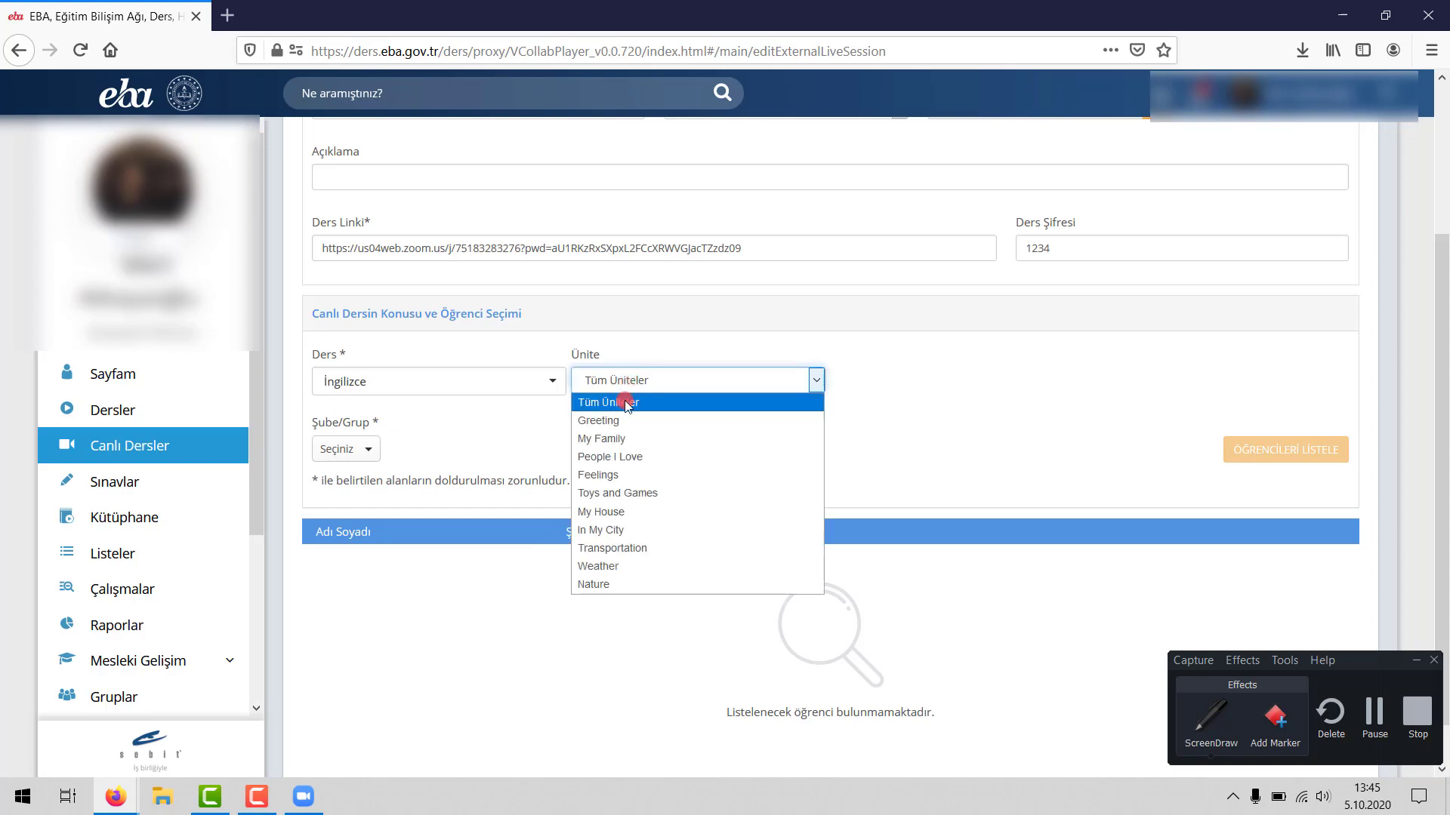
click(622, 420)
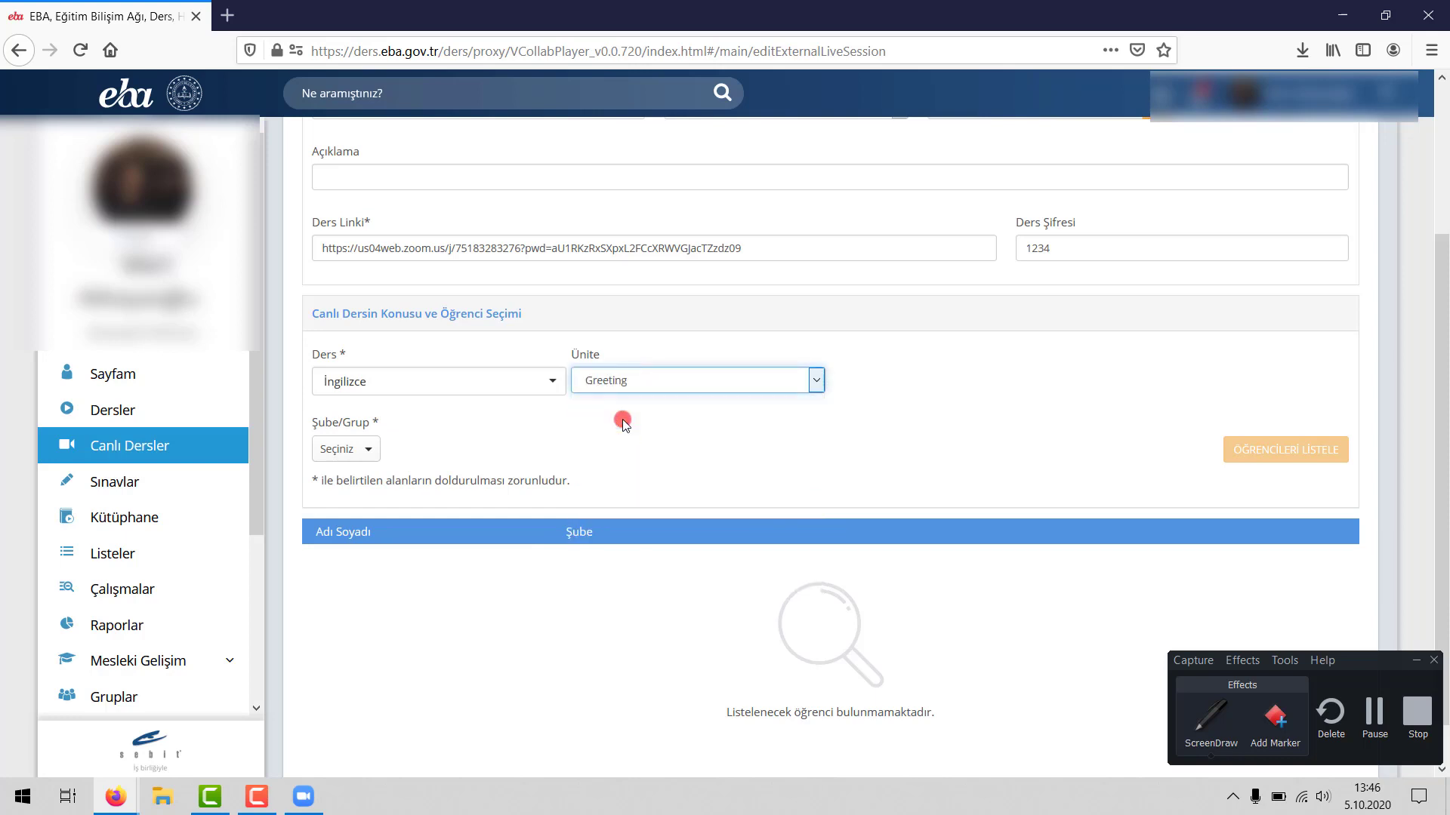
click(347, 450)
click(366, 484)
click(481, 472)
scroll(679, 484, down, 1)
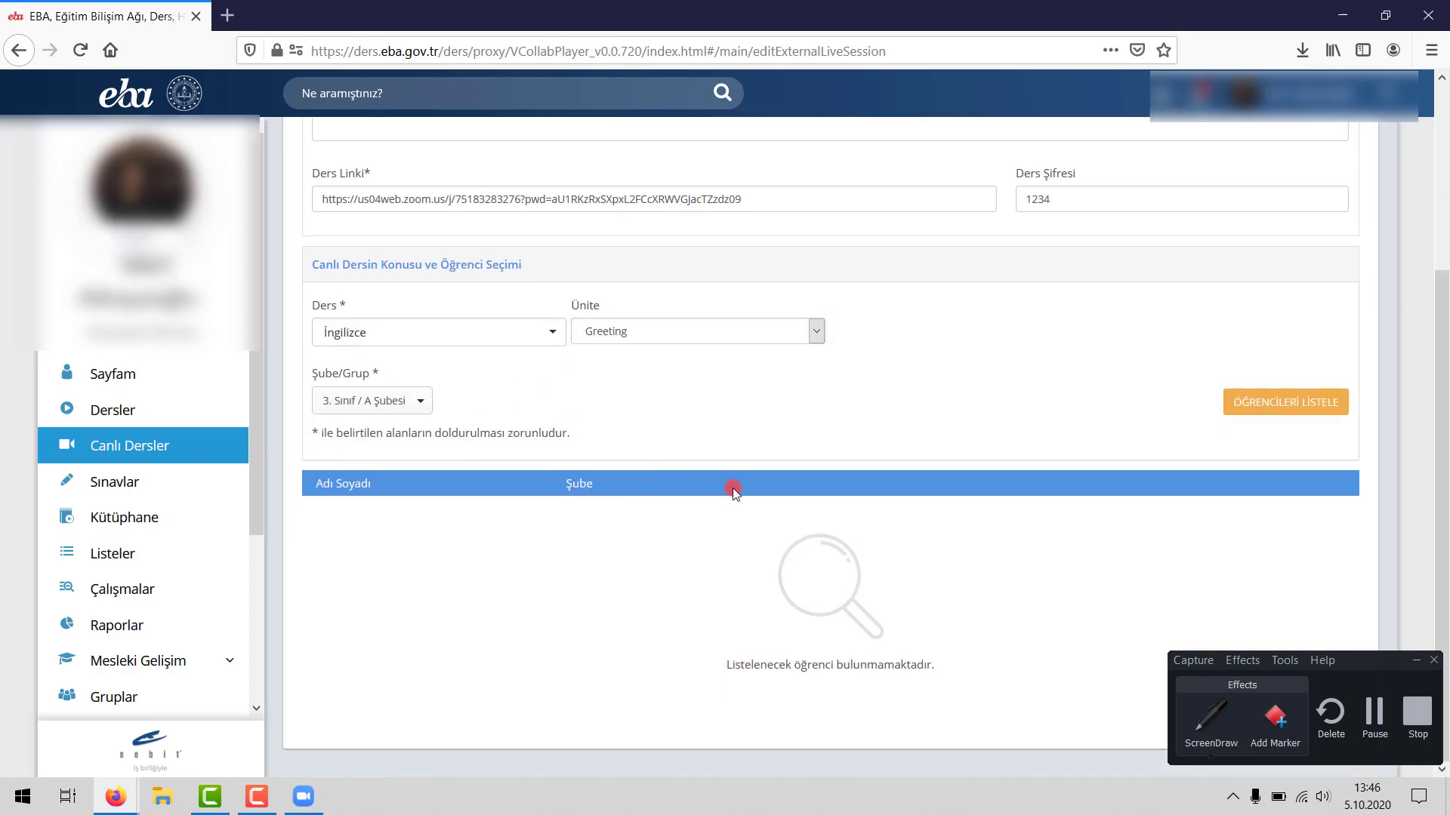
click(1300, 415)
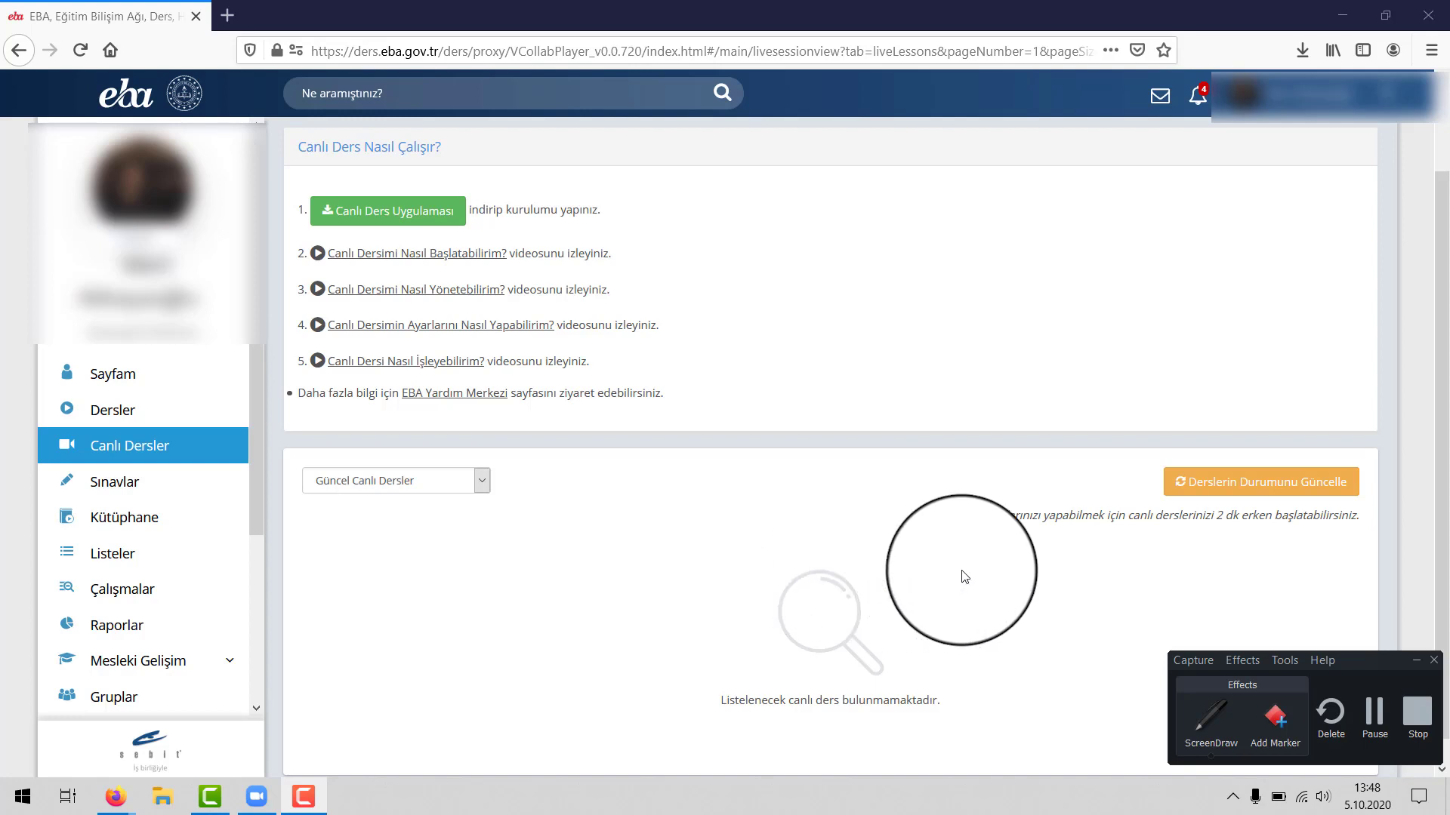
click(1233, 567)
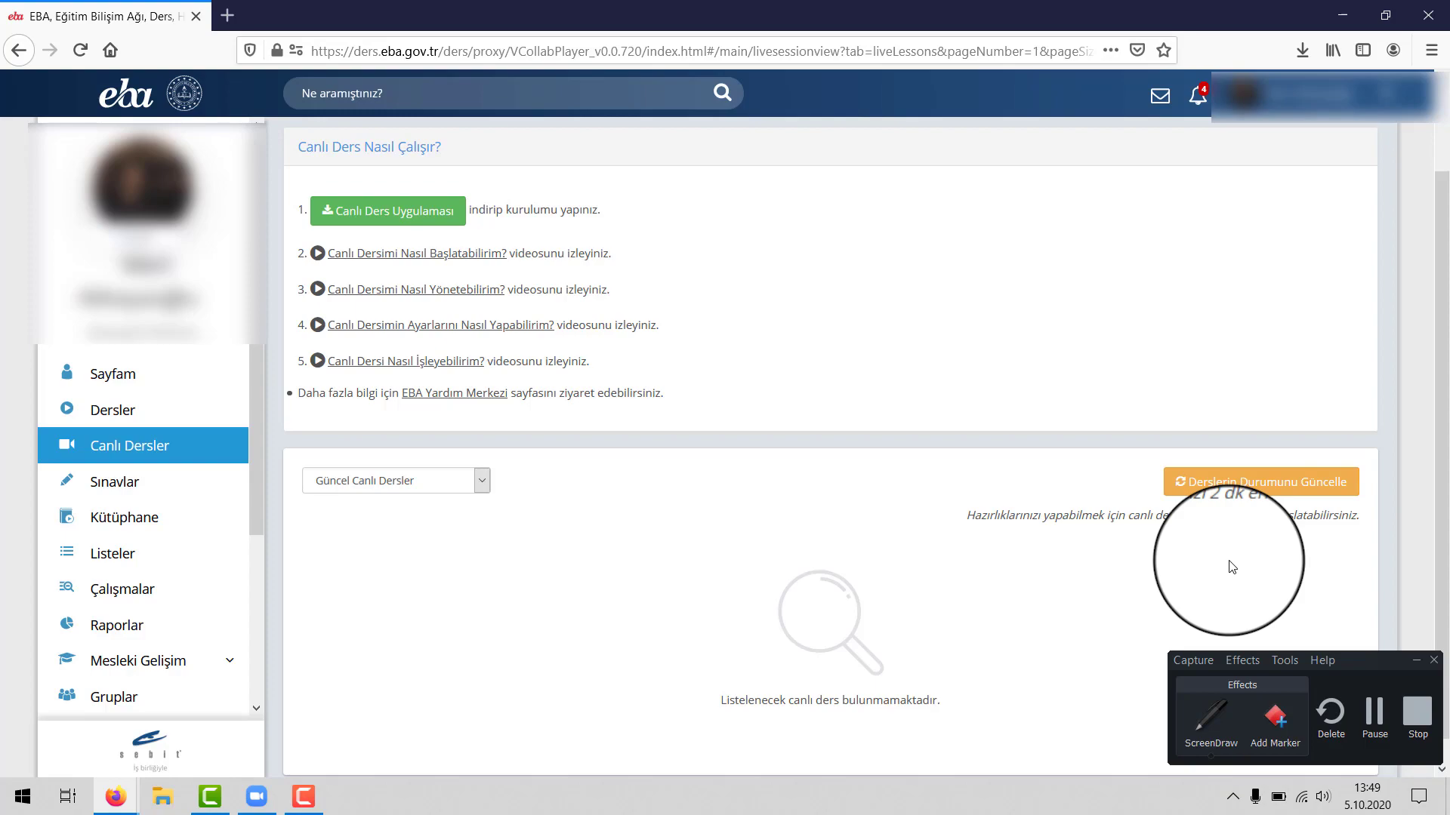
click(1417, 718)
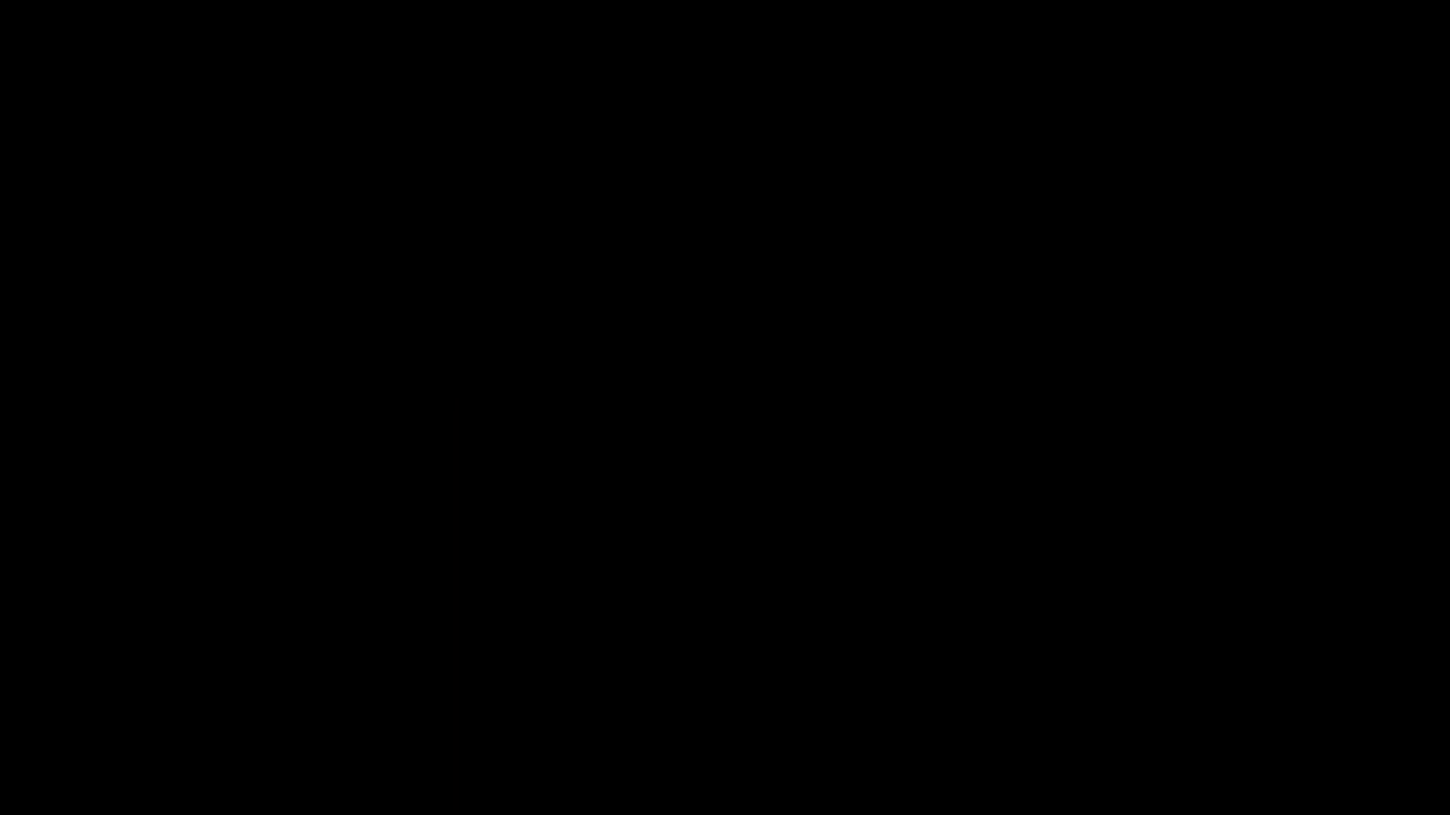